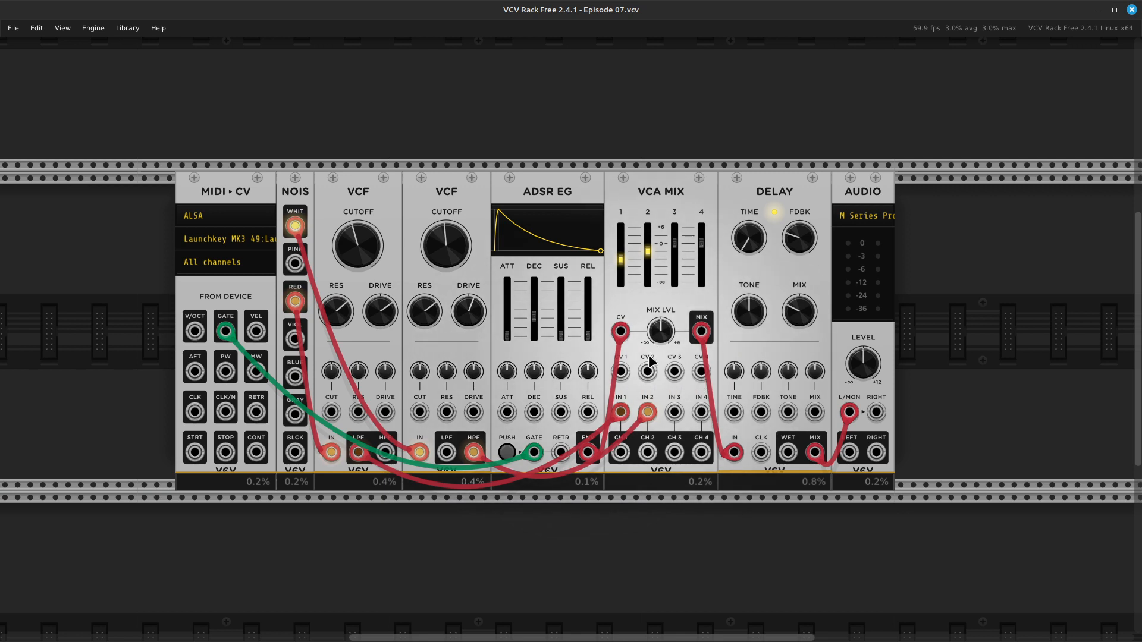
Save all modules of the patch as the selection file snare.vcvs, replacing the existing file, and deselect them.
key("ctrl+a")
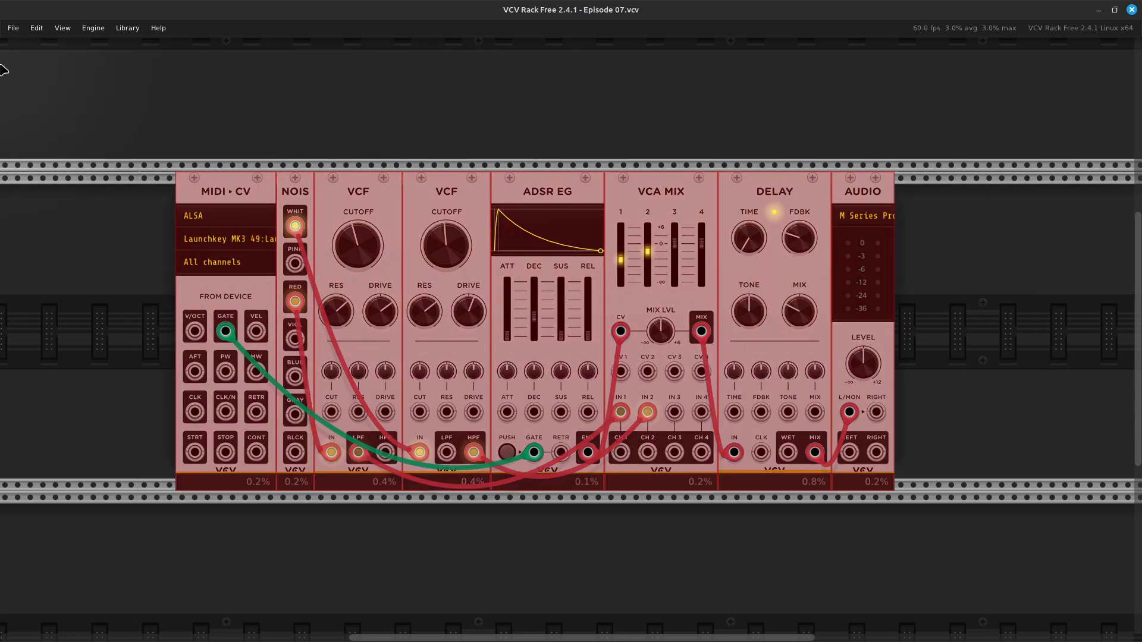
left_click(38, 28)
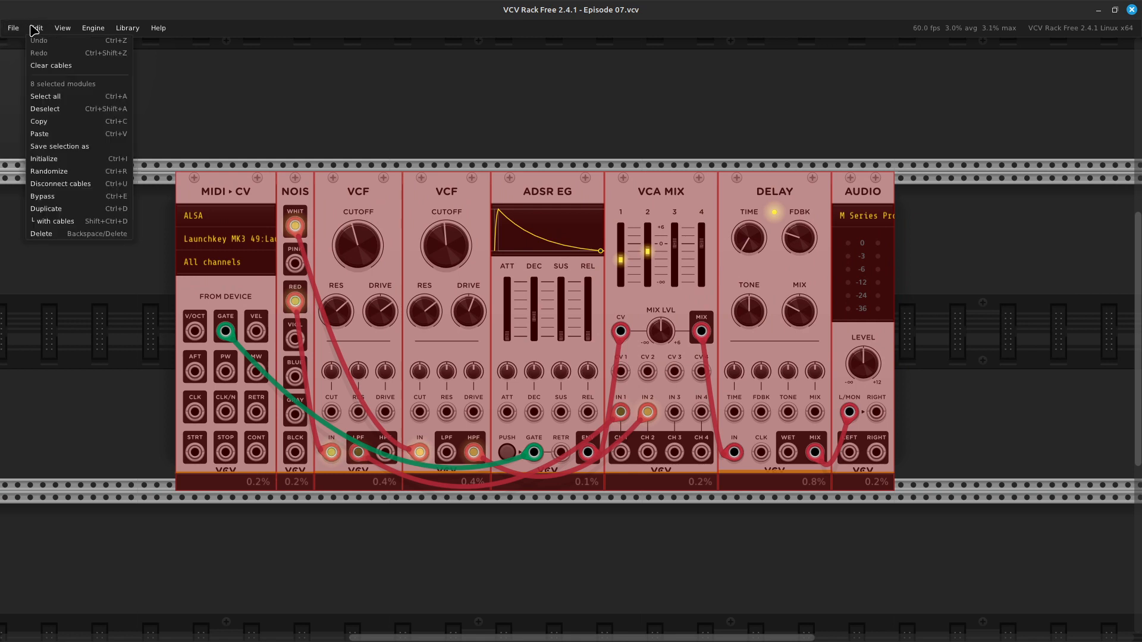
left_click(59, 146)
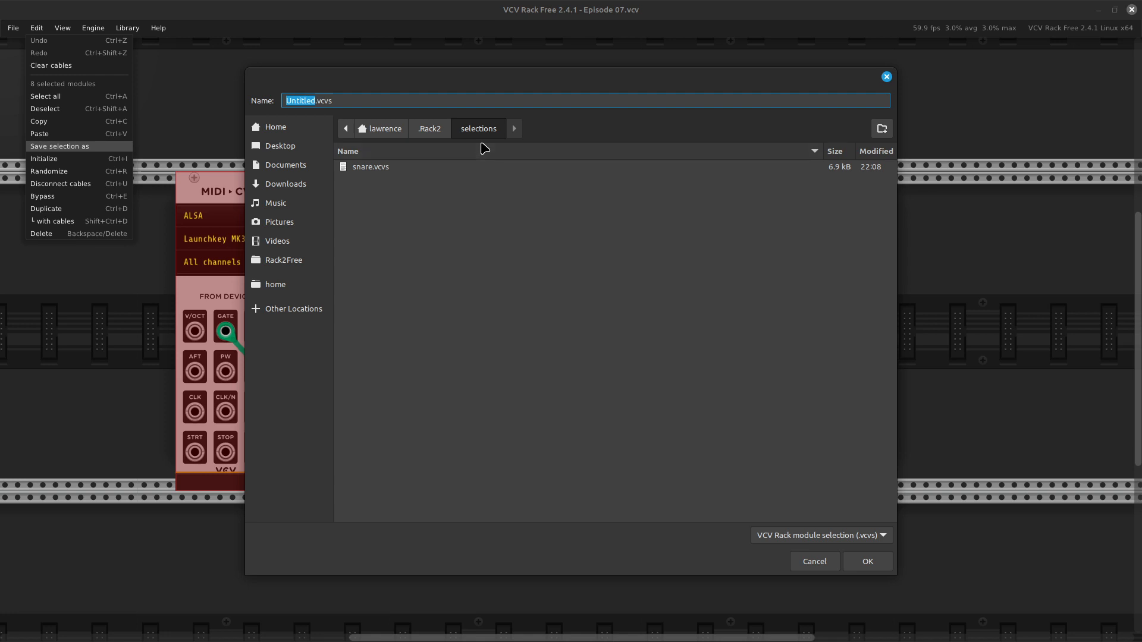
double_click(370, 168)
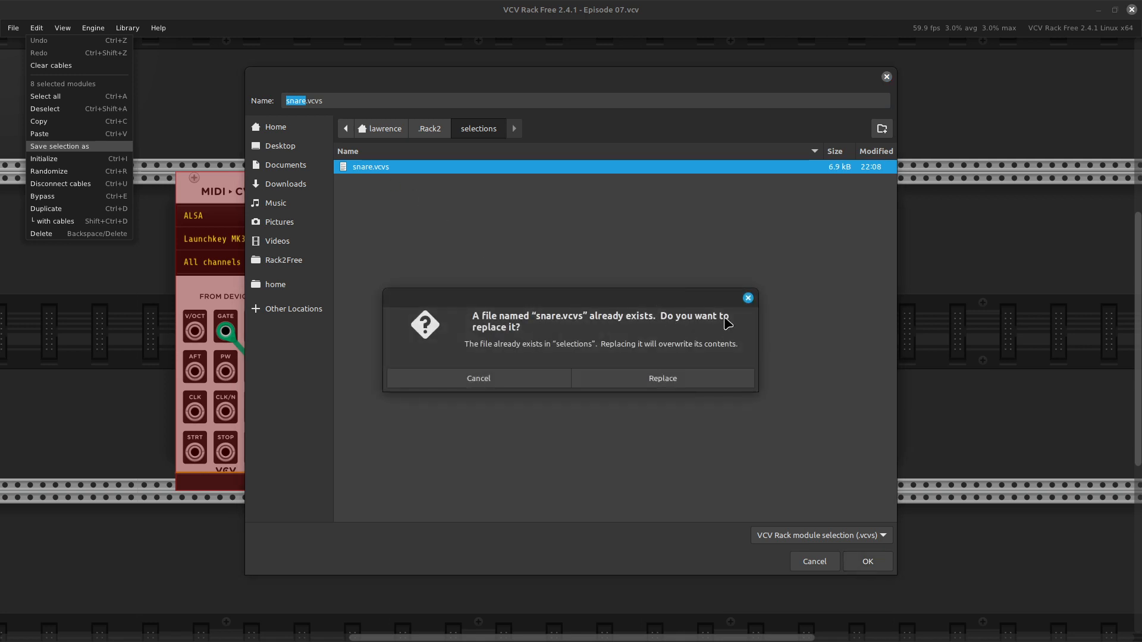
left_click(662, 380)
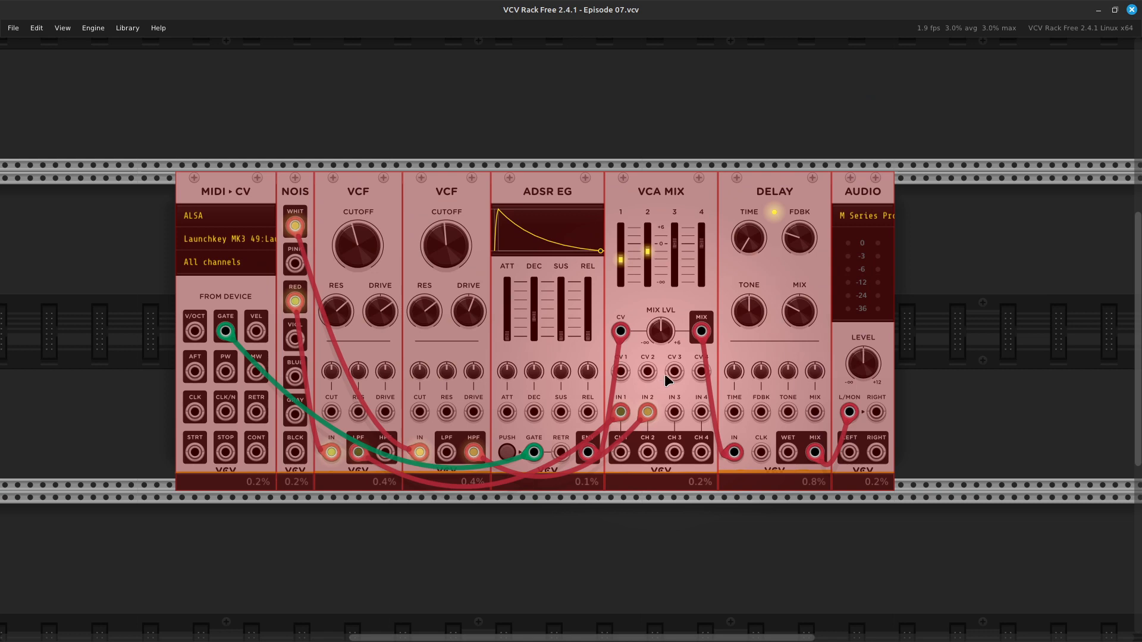
left_click(479, 112)
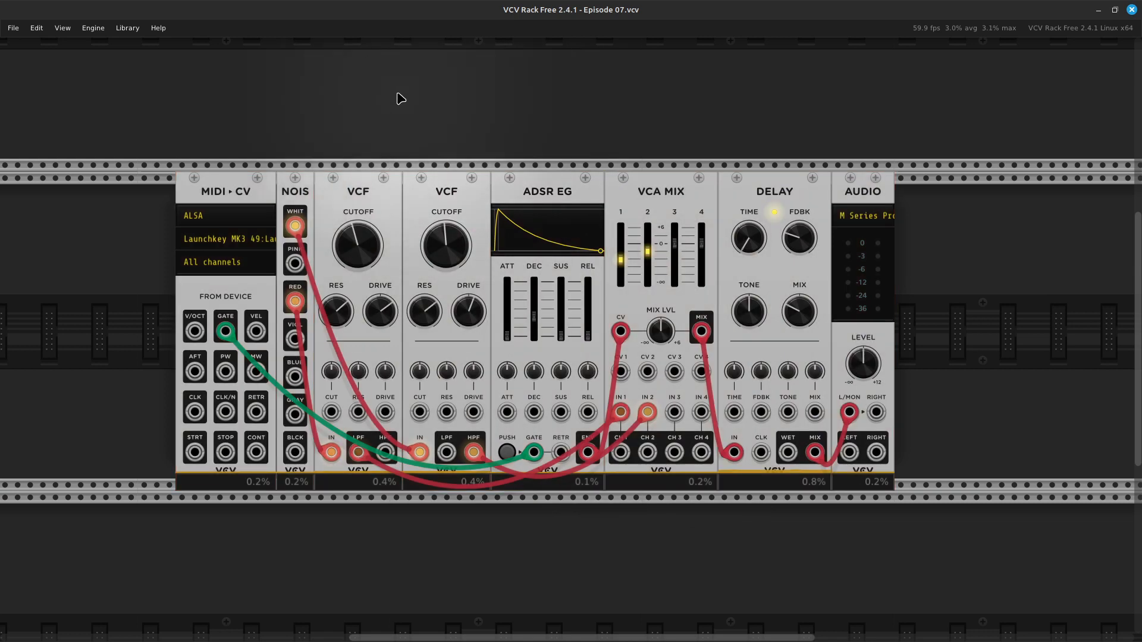
Reopen the Episode 07.vcv patch from the Learn Synthesis with VCV Rack folder.
left_click(12, 30)
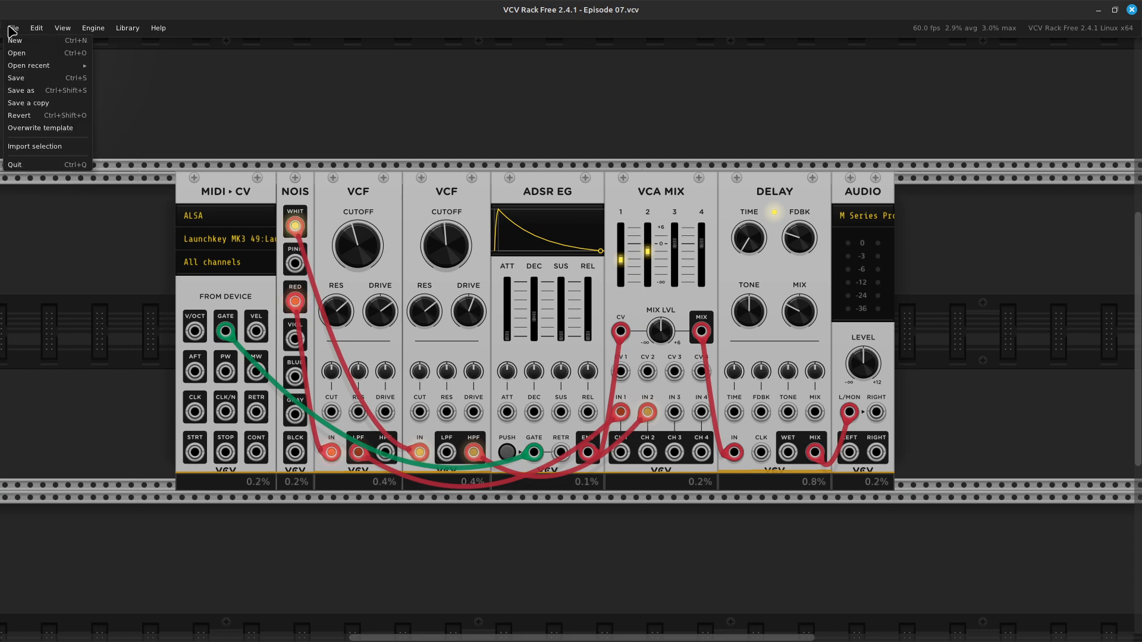
left_click(13, 58)
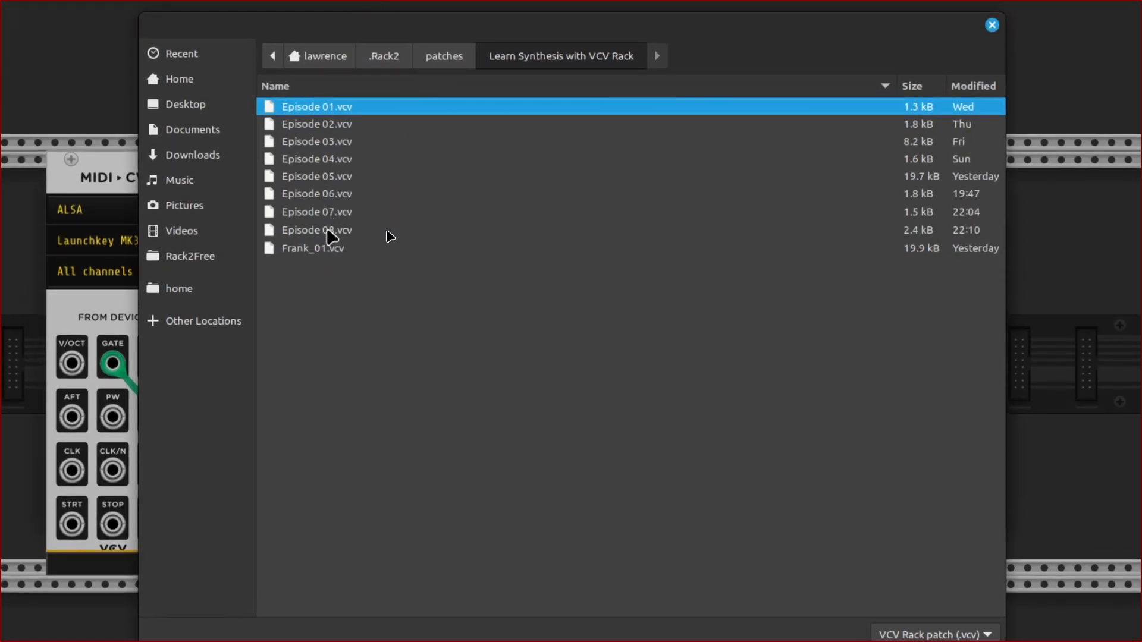
double_click(326, 213)
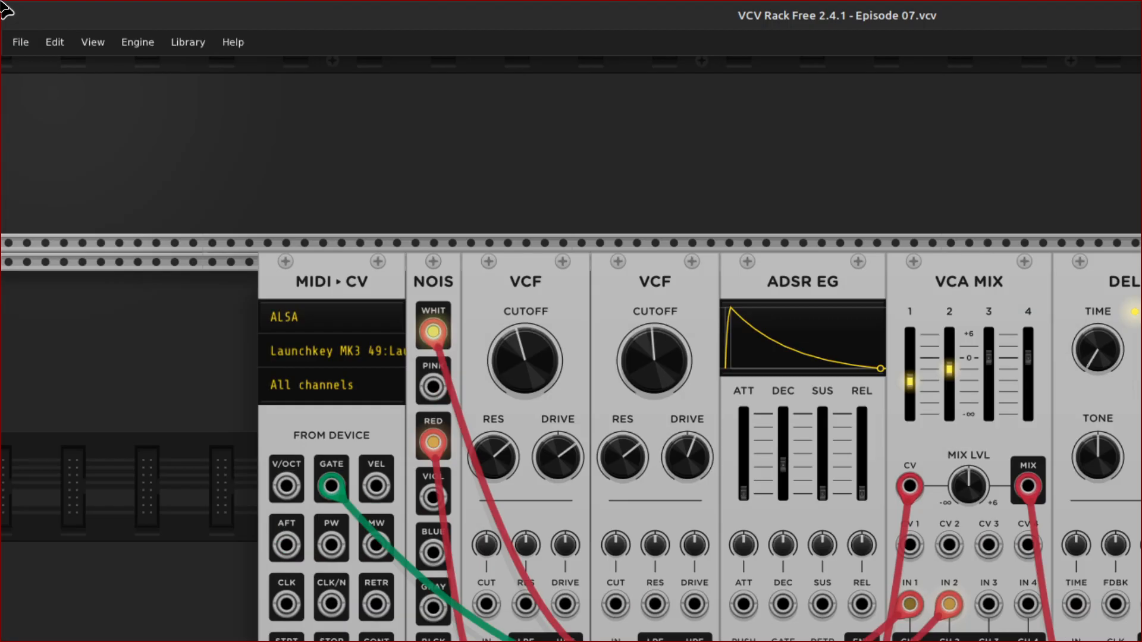
Save the current Episode 07 patch under its existing name.
left_click(22, 45)
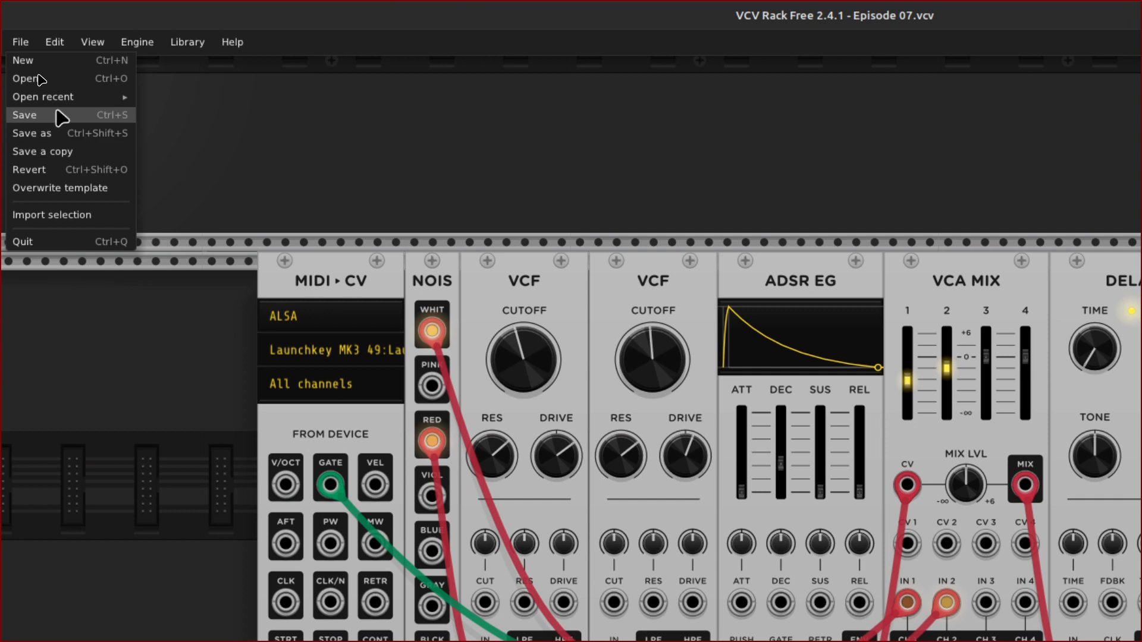
mouse_move(30, 97)
left_click(65, 115)
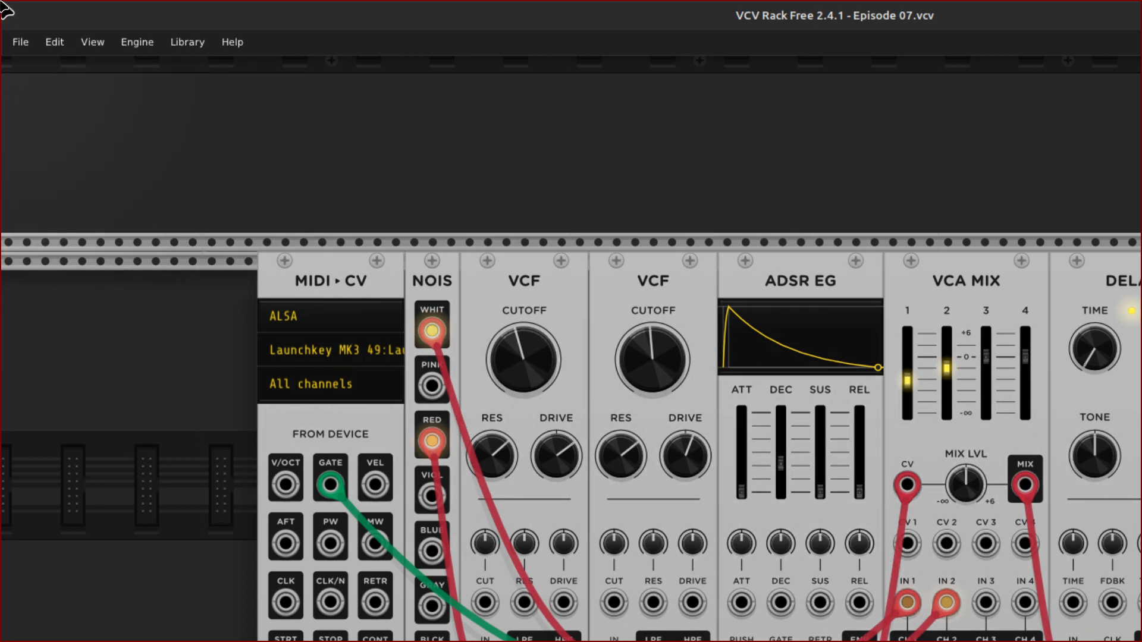
Open the Episode 06.vcv patch from the Learn Synthesis with VCV Rack folder.
left_click(22, 43)
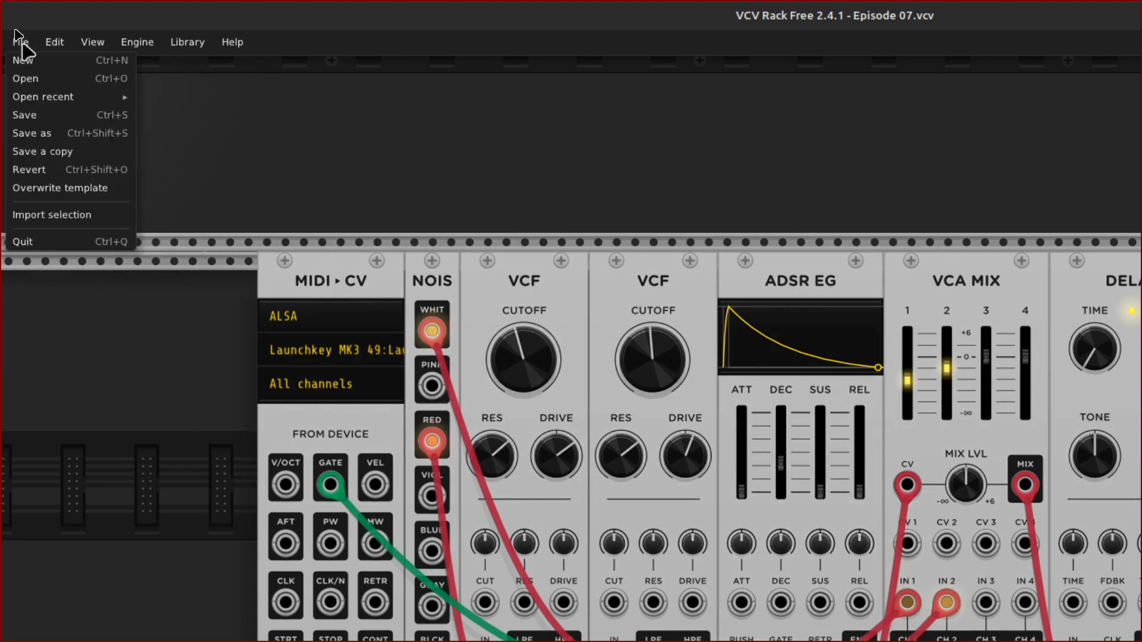
left_click(59, 83)
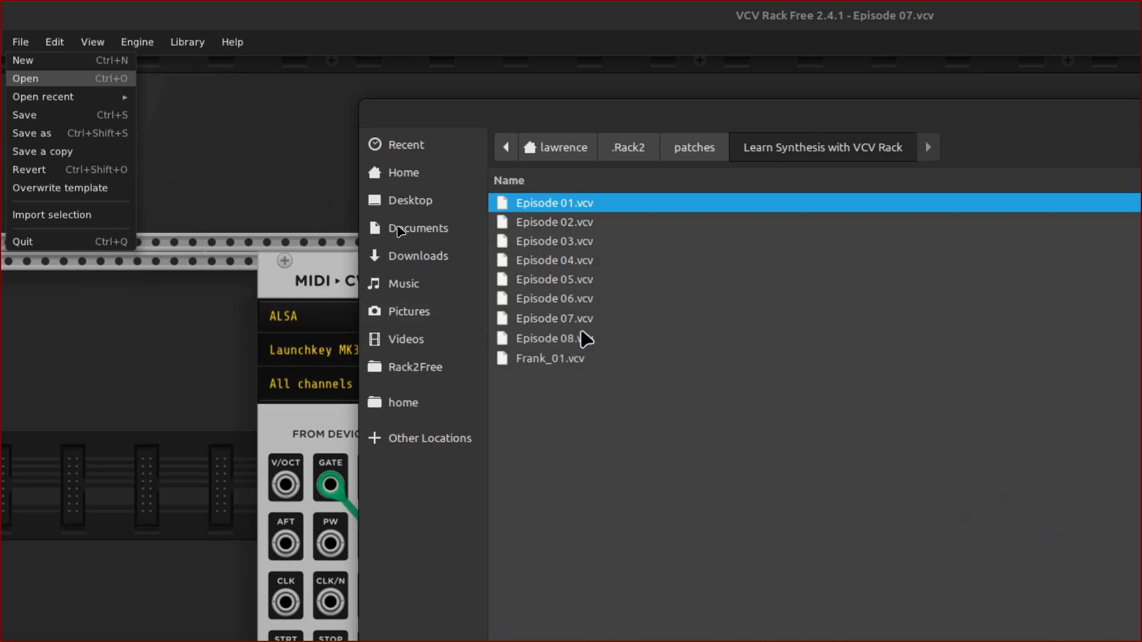
double_click(571, 299)
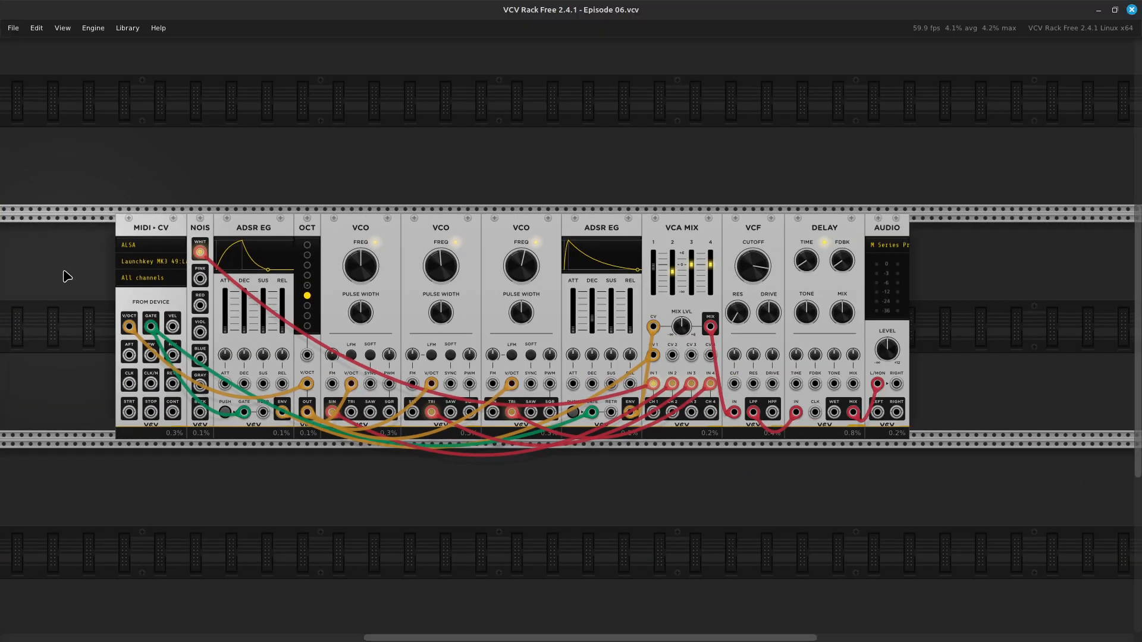
Import the saved module selection snare.vcvs into the Episode 06 patch.
scroll(62, 472, "down", 2)
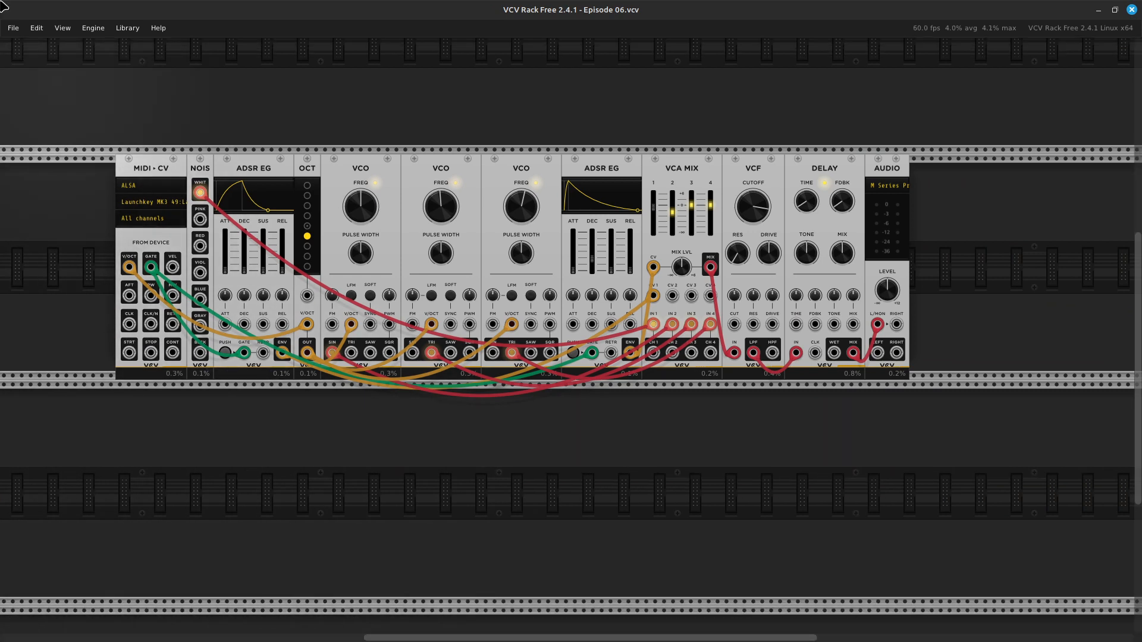
left_click(13, 27)
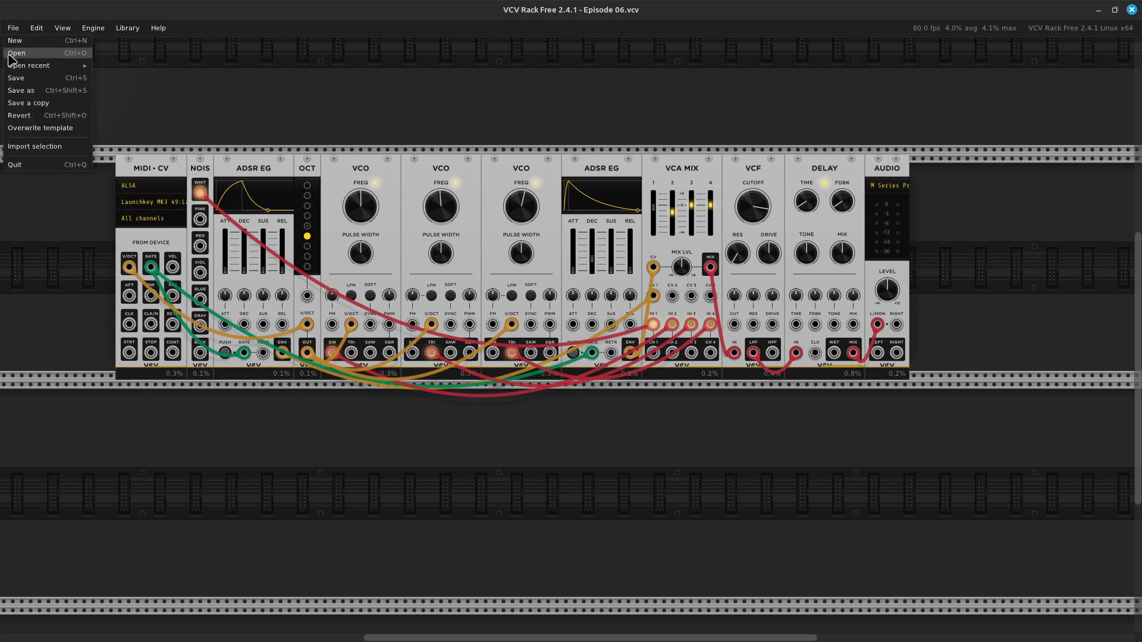
left_click(18, 149)
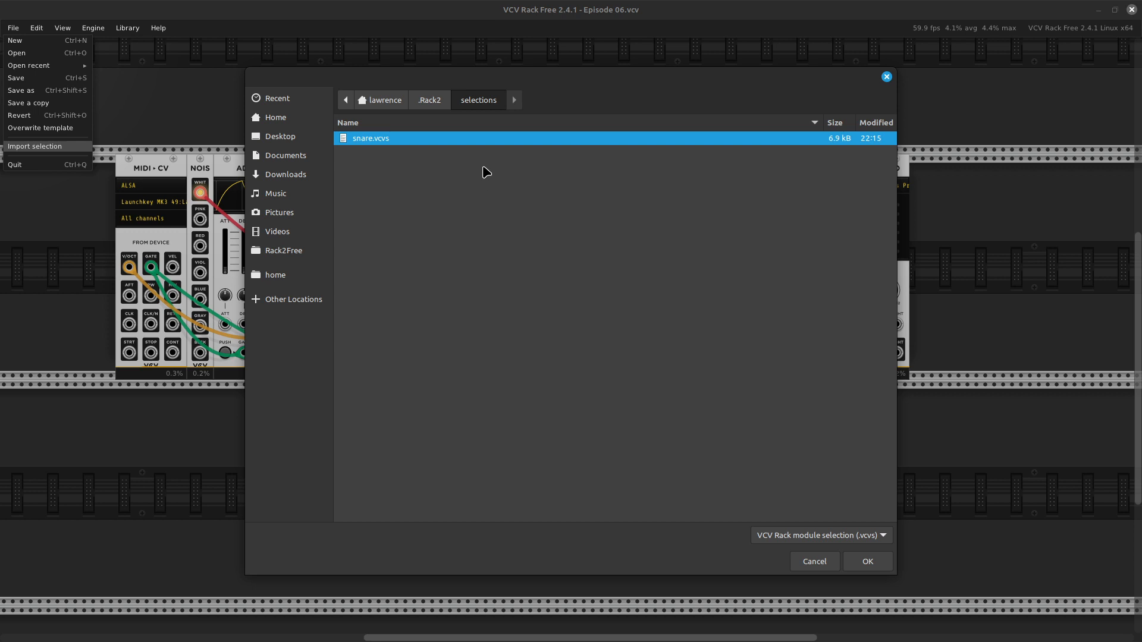
double_click(460, 138)
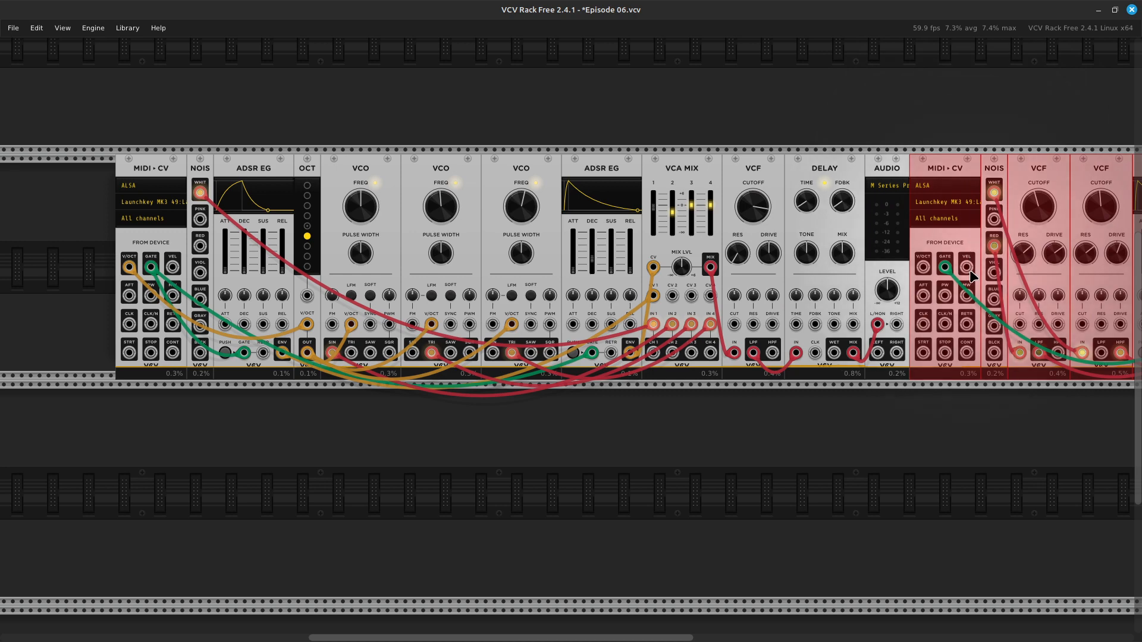
Move the imported snare modules as a group to the row beneath the original patch, roughly aligned with its first module, and deselect them.
left_click_drag(950, 409, 581, 541)
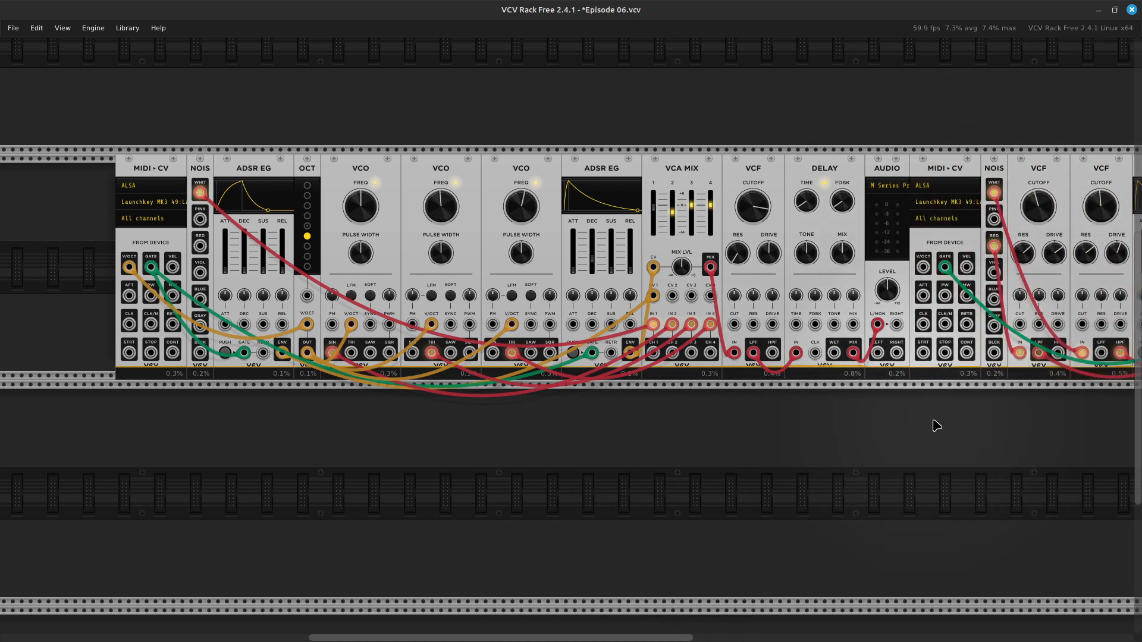
scroll(936, 426, "right", 10)
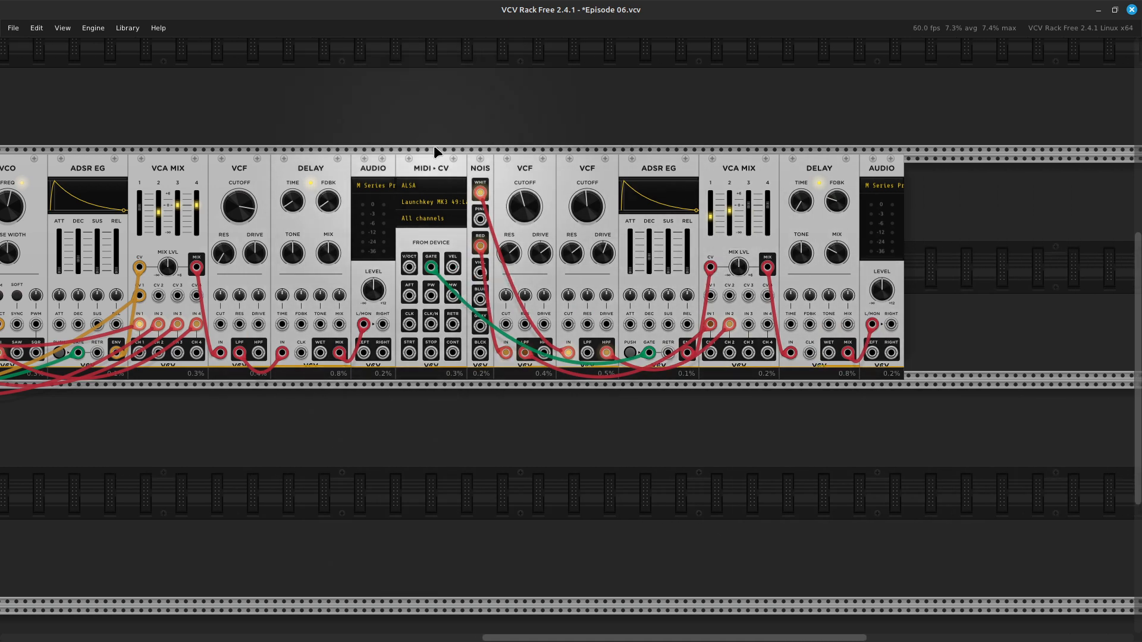
left_click_drag(424, 155, 835, 166)
left_click_drag(580, 157, 76, 513)
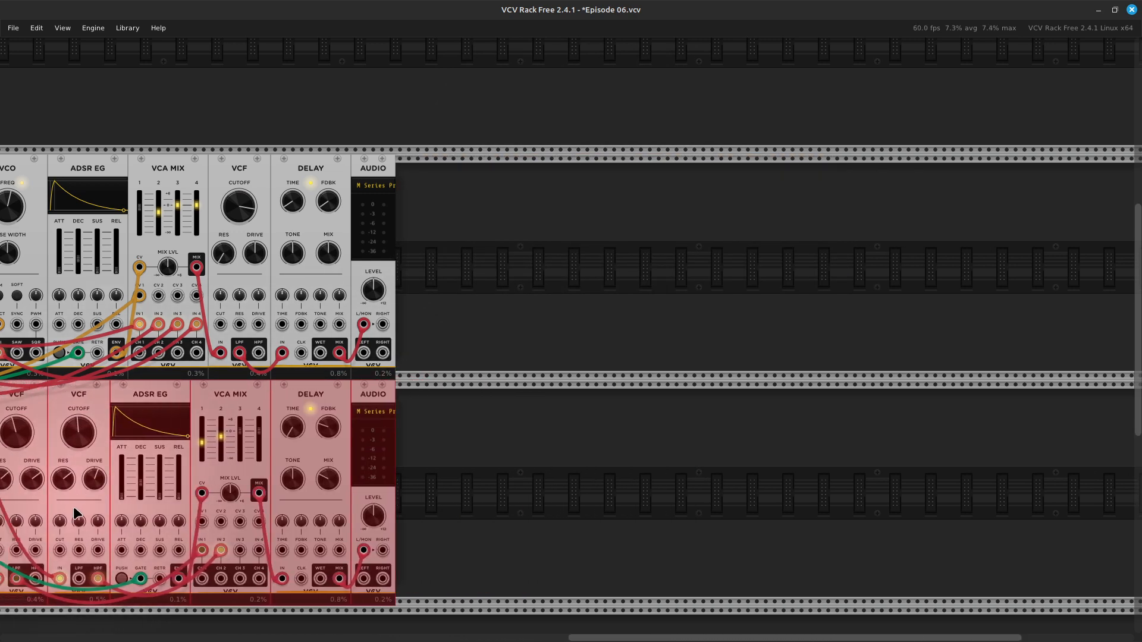
scroll(35, 531, "left", 10)
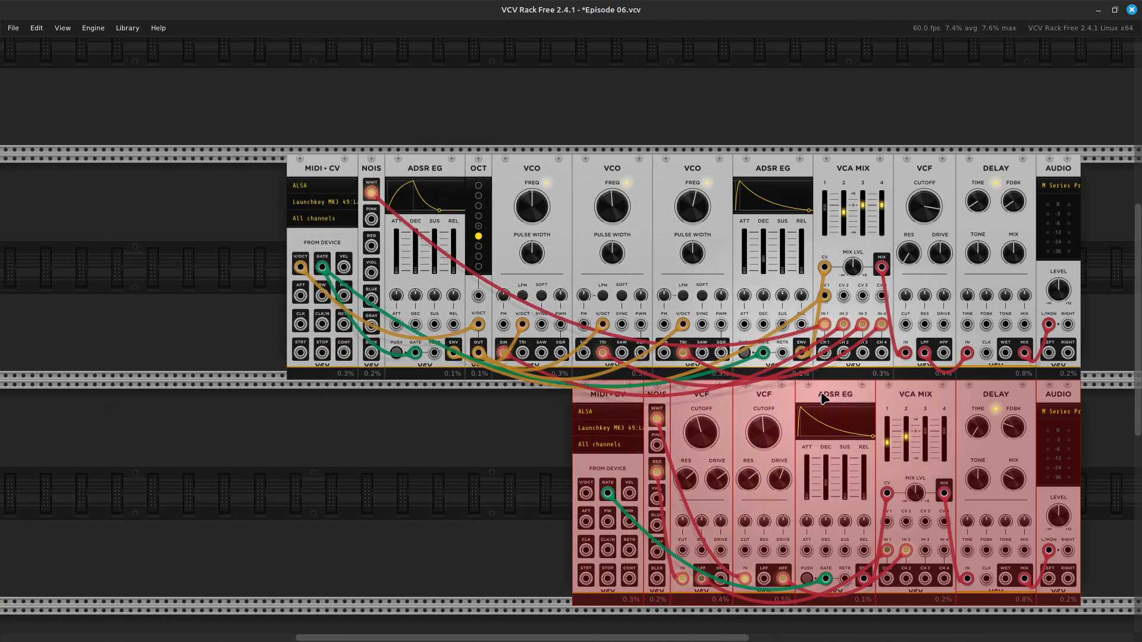
left_click_drag(850, 386, 562, 422)
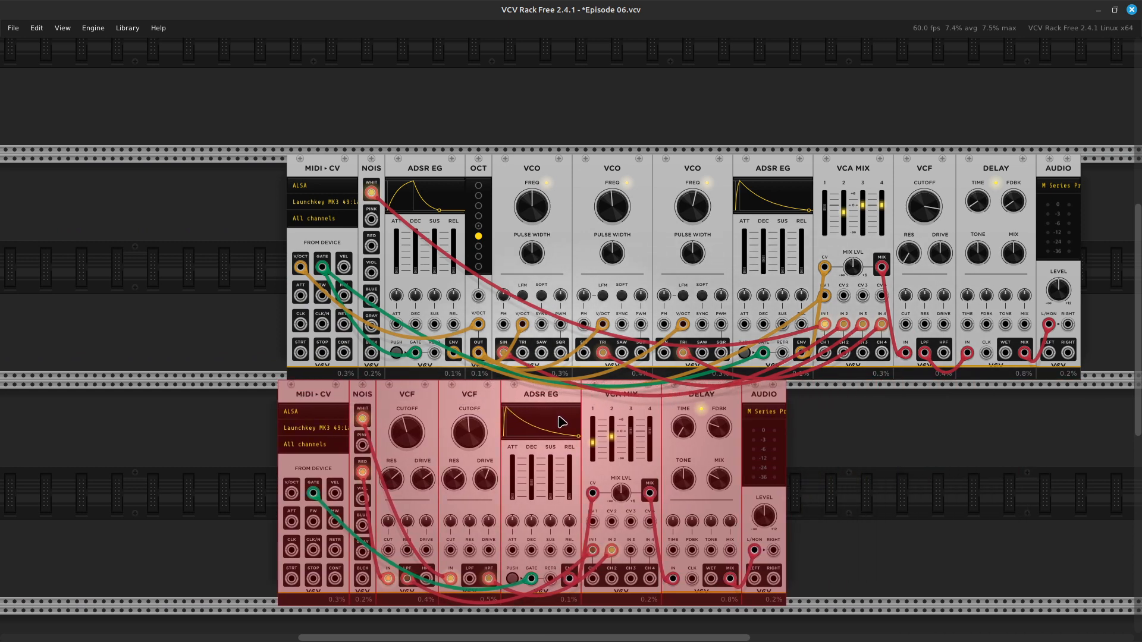
left_click(184, 484)
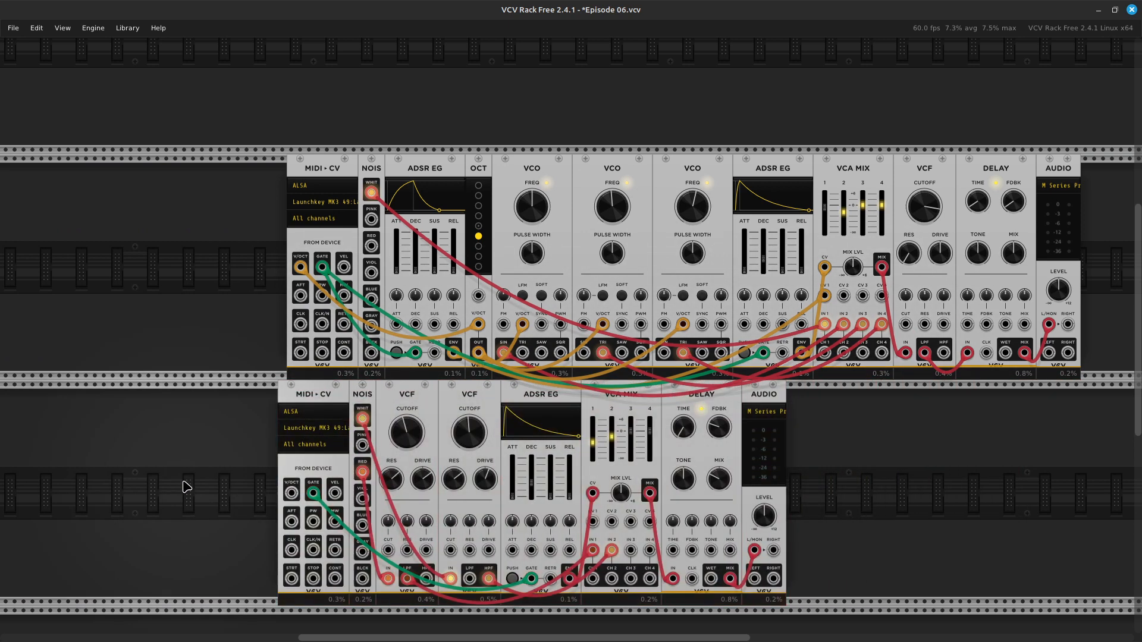
Save the combined patch as Episode 08.vcv, replacing the existing file.
left_click(14, 30)
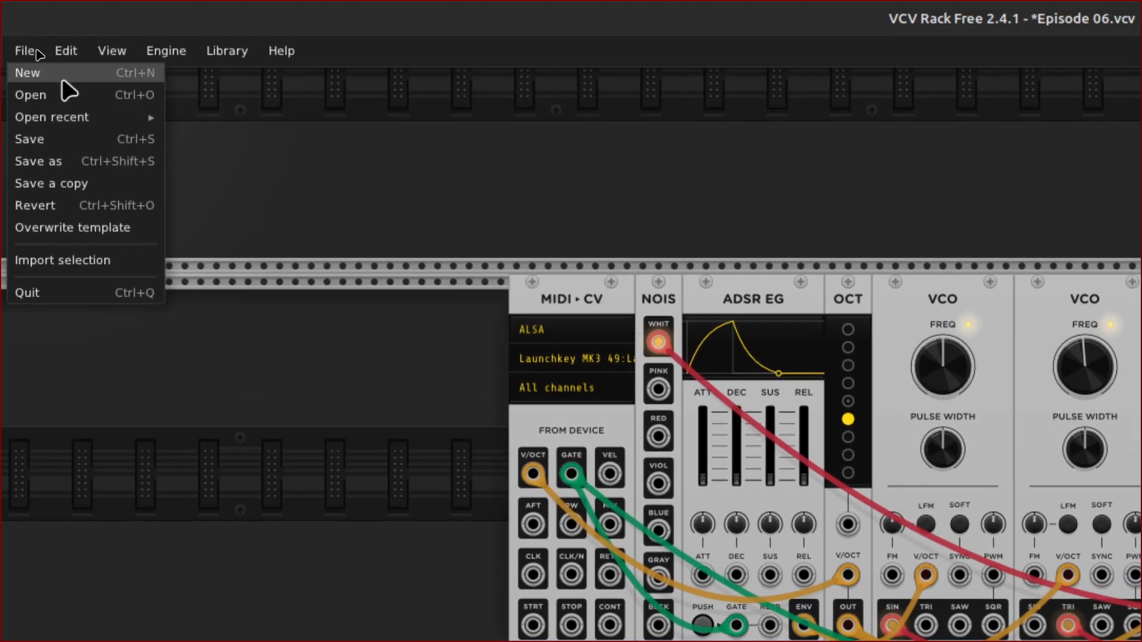
left_click(90, 167)
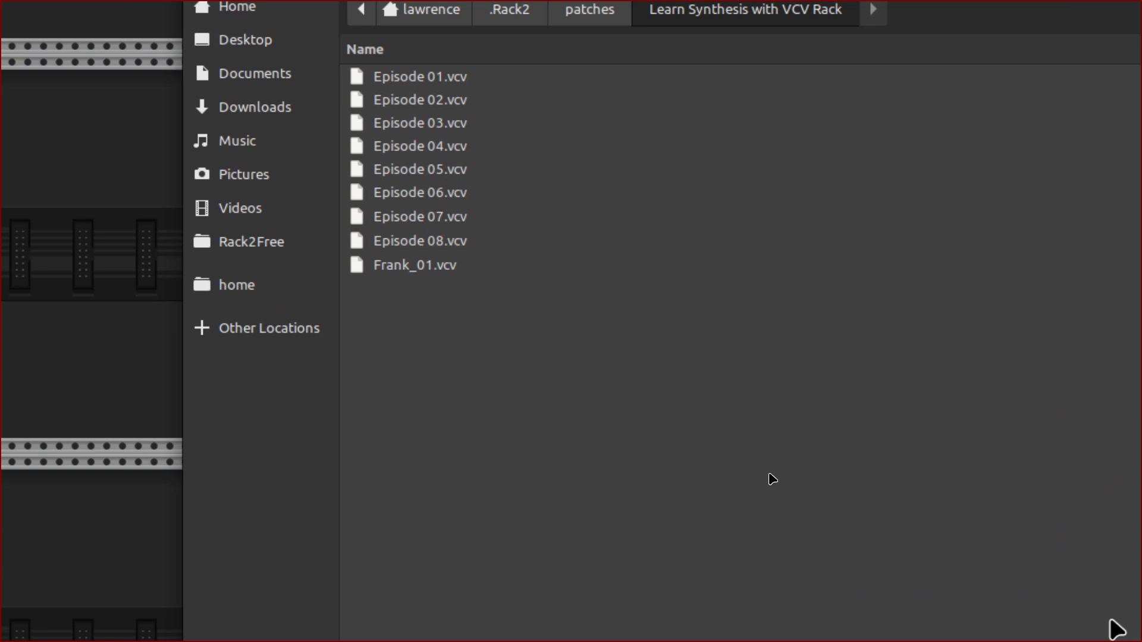
double_click(450, 243)
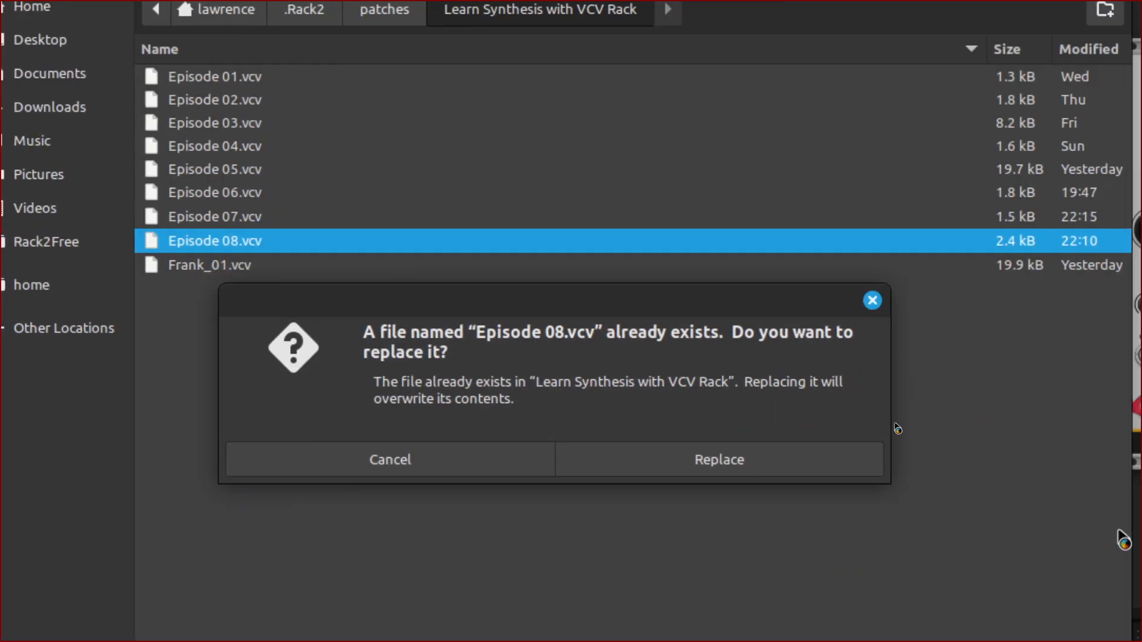
left_click(720, 468)
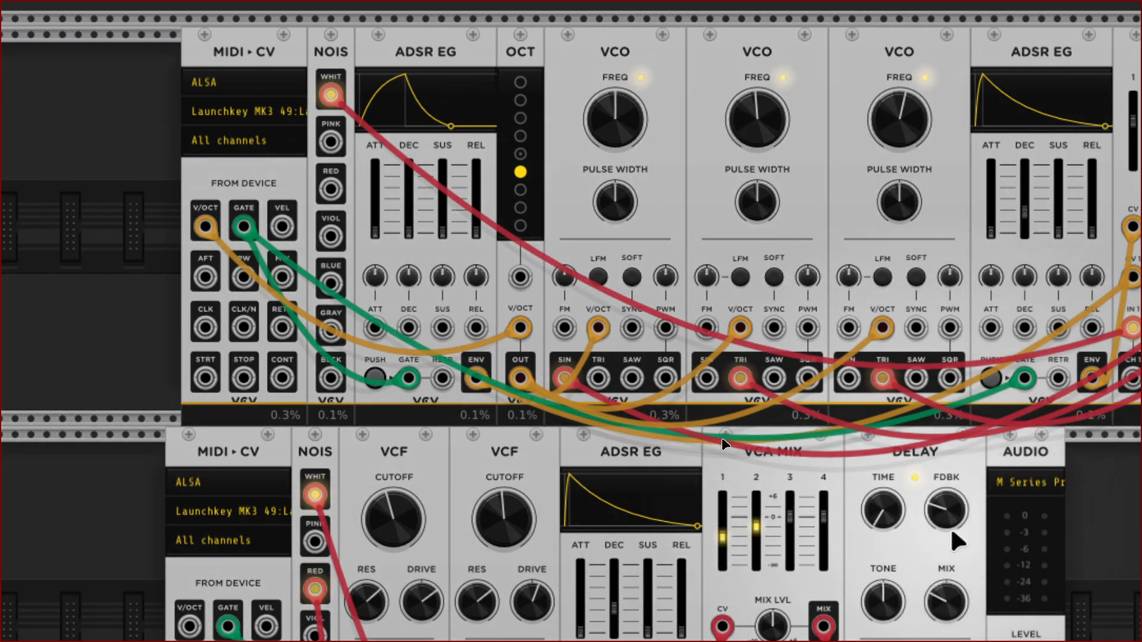
Disconnect the V/OCT cable and both GATE cables from the upper row's MIDI-CV module and delete that module.
scroll(349, 464, "up", 5)
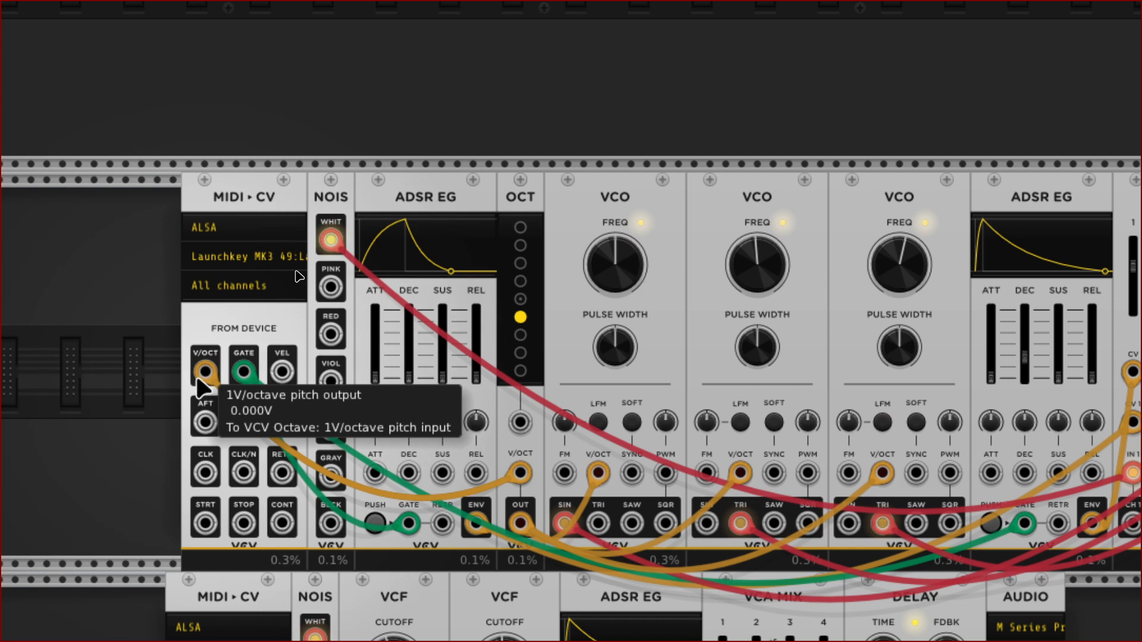
left_click_drag(201, 376, 134, 515)
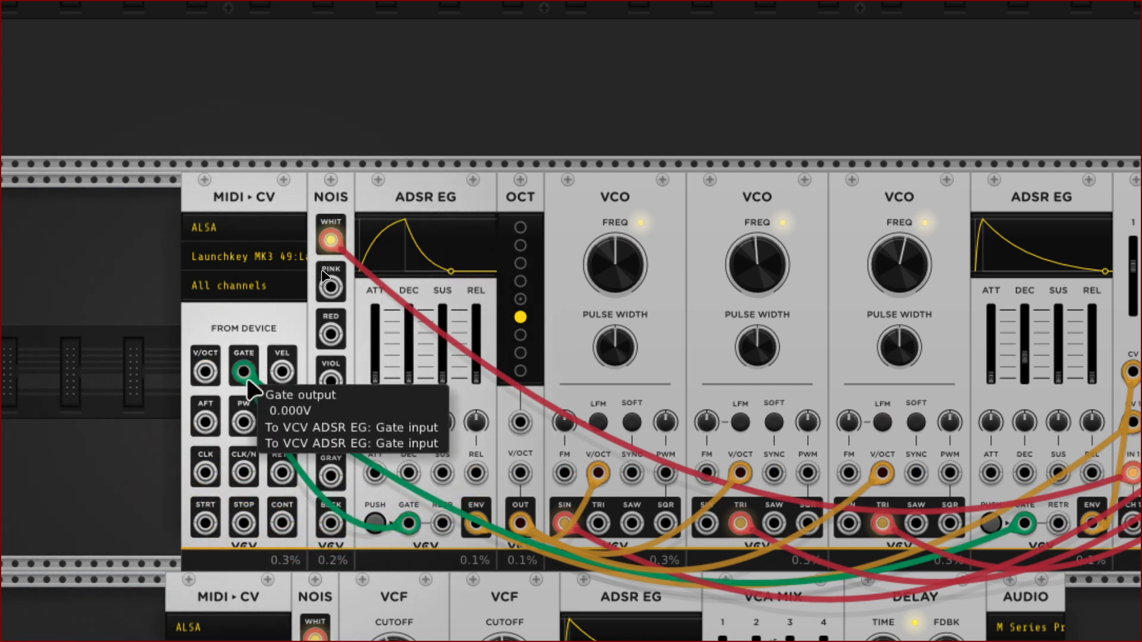
left_click_drag(244, 373, 215, 463)
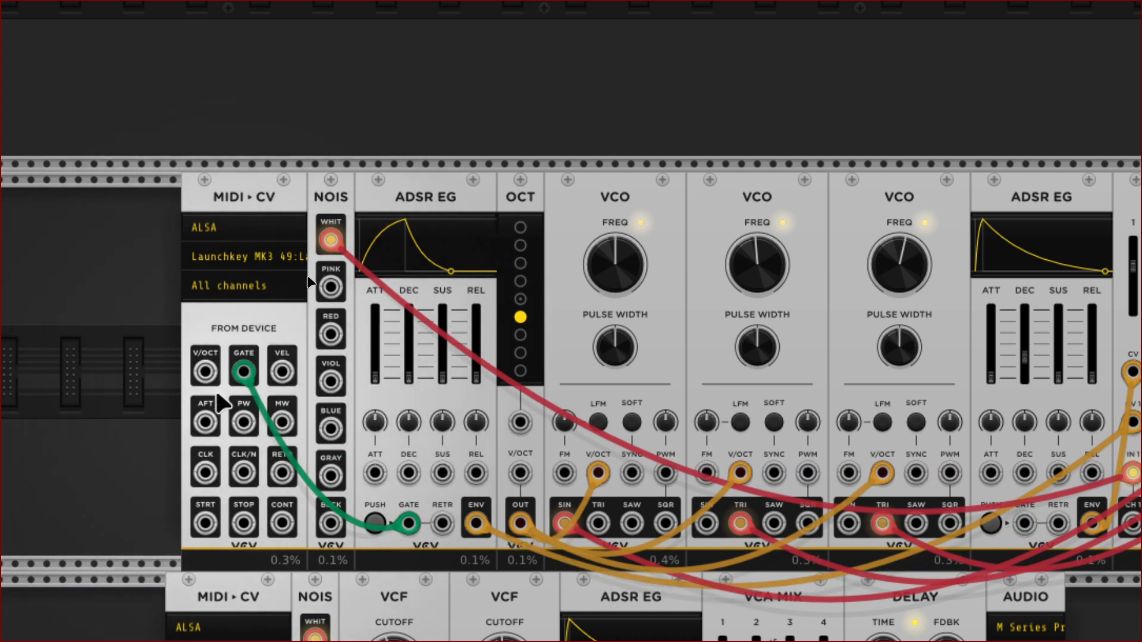
left_click_drag(244, 373, 155, 506)
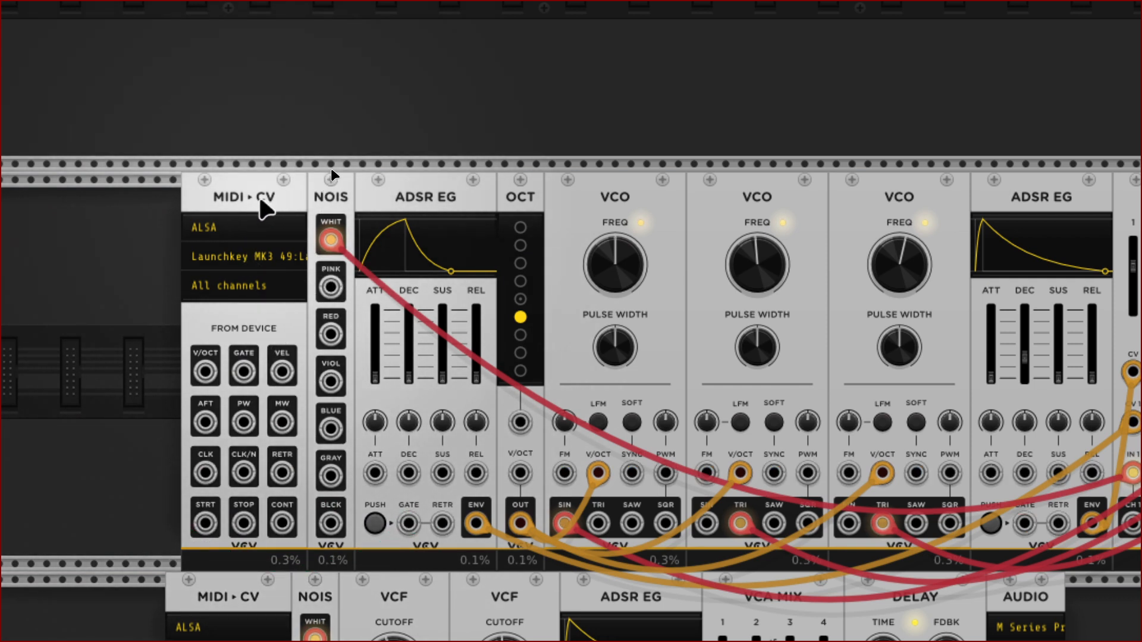
key("Delete")
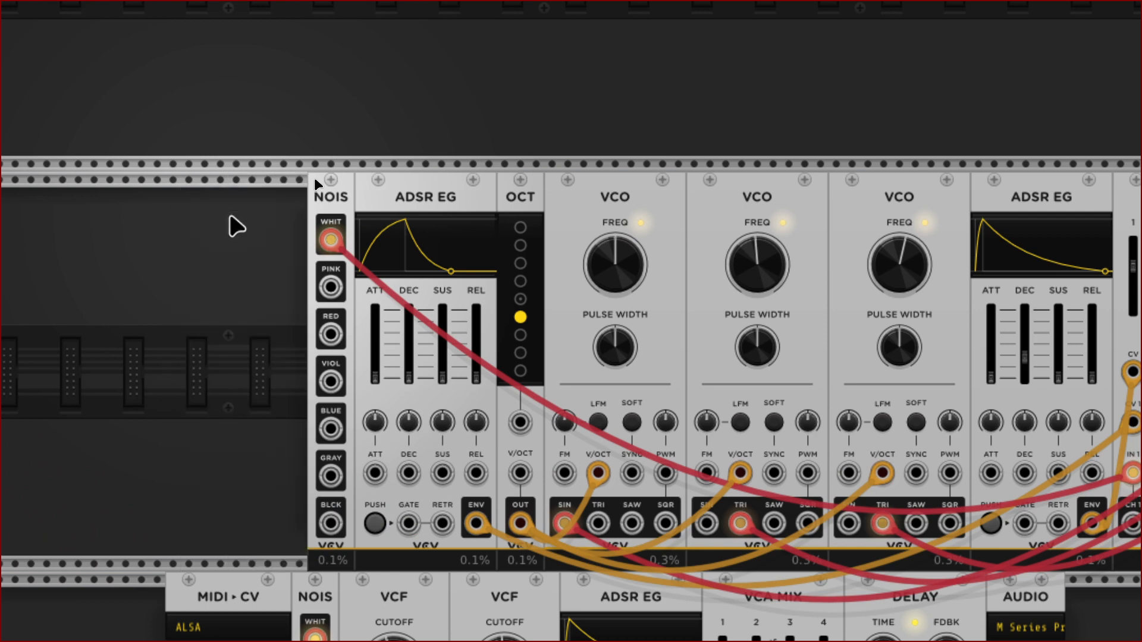
Disconnect the green GATE cable between the lower row's MIDI-CV module and its ADSR EG.
scroll(244, 400, "down", 5)
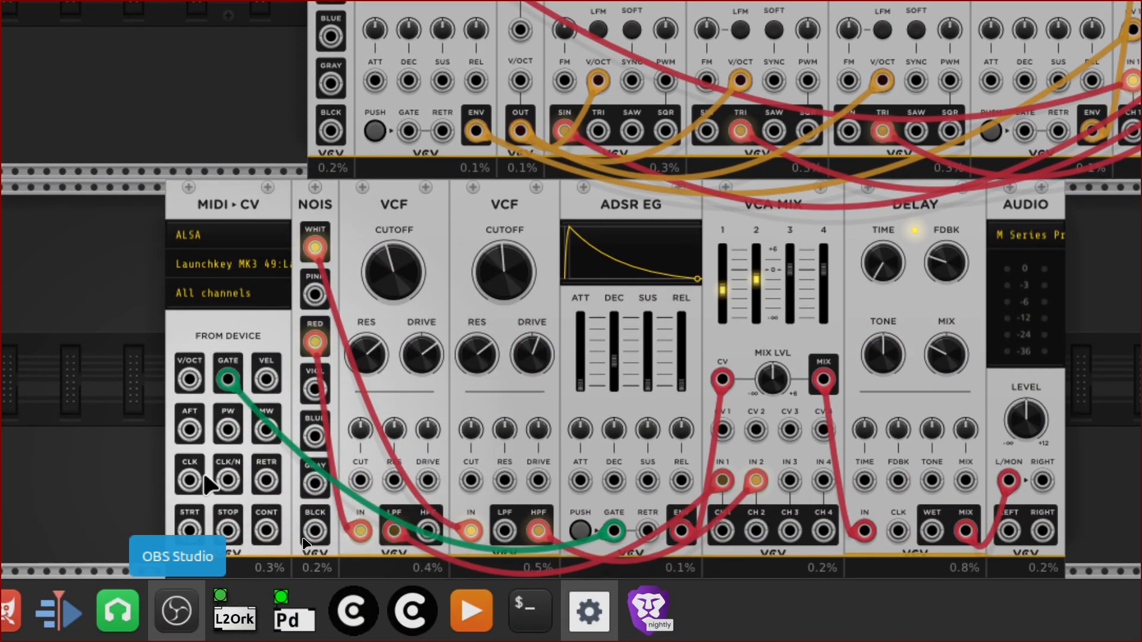
left_click_drag(239, 386, 139, 458)
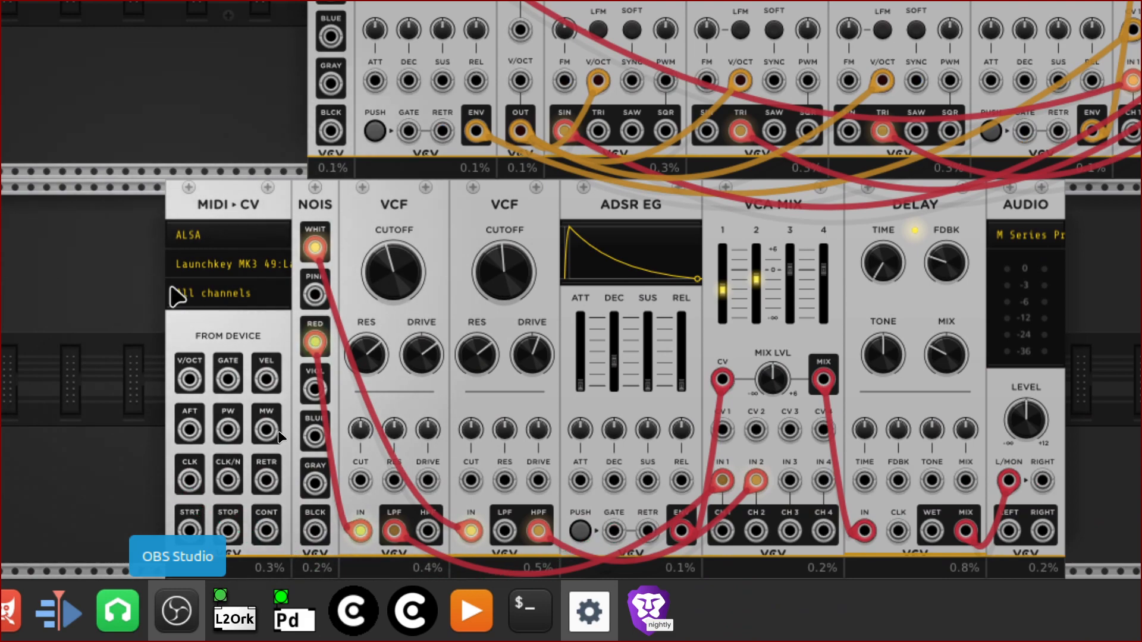
Search the module browser for midi and add a VCV MIDI to Gate module in the empty space before the upper row's Noise module.
scroll(168, 244, "up", 5)
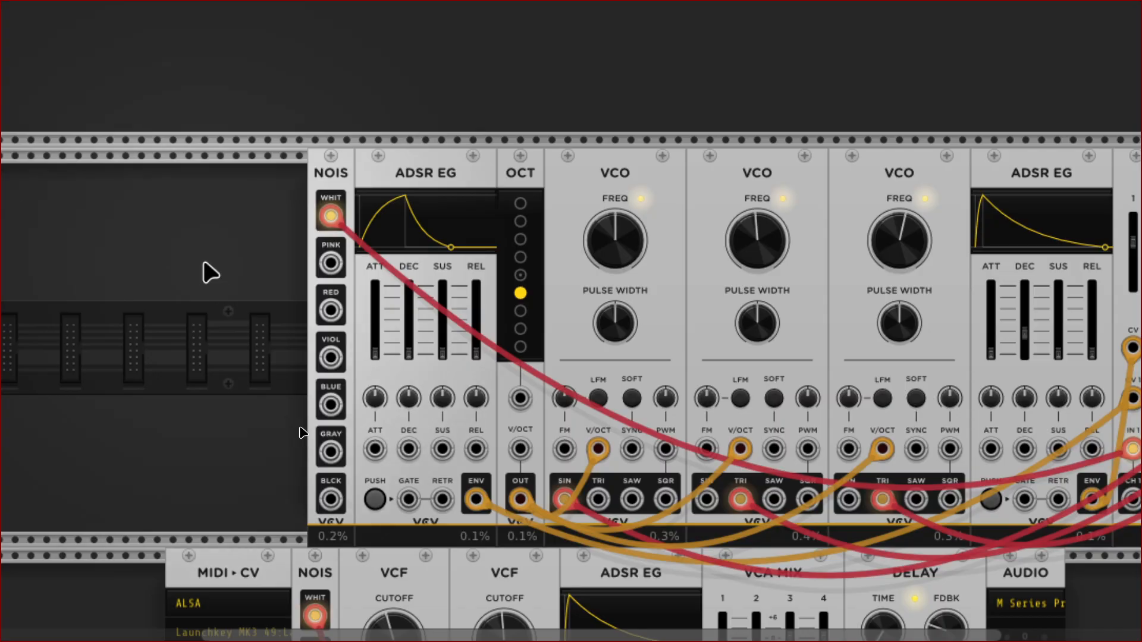
right_click(209, 272)
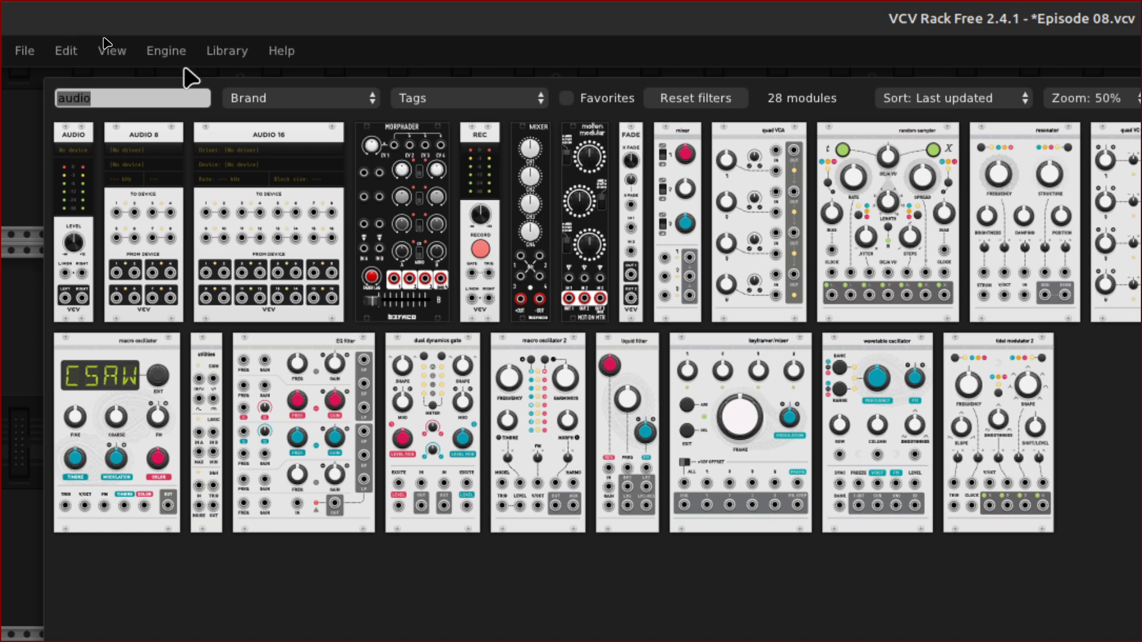
key("BackSpace")
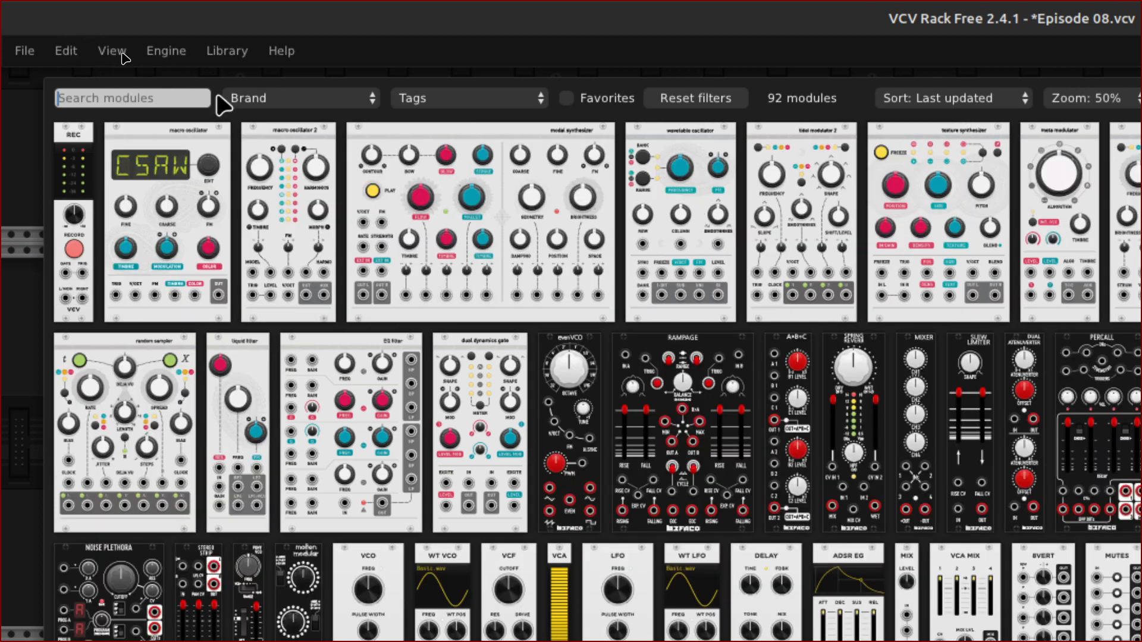
type("midi")
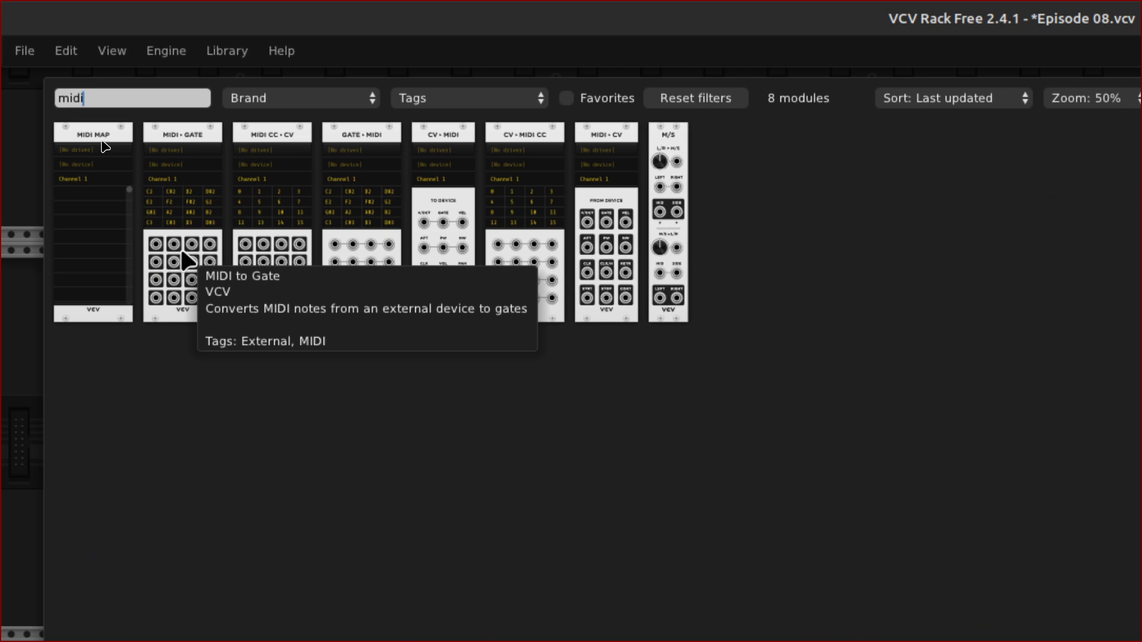
key("Escape")
key("F11")
Place the MIDI-Gate module flush against the upper Noise module and set its MIDI device to Launchkey MK3 49 LKMK3 MIDI In 24:0.
scroll(187, 260, "down", 5)
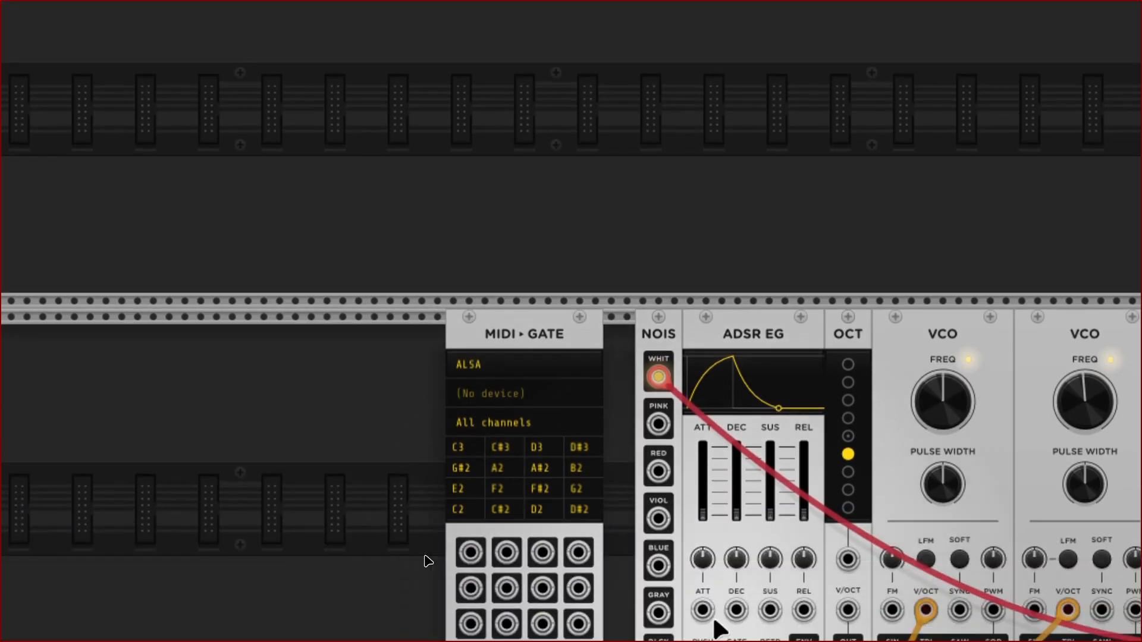
scroll(282, 425, "right", 3)
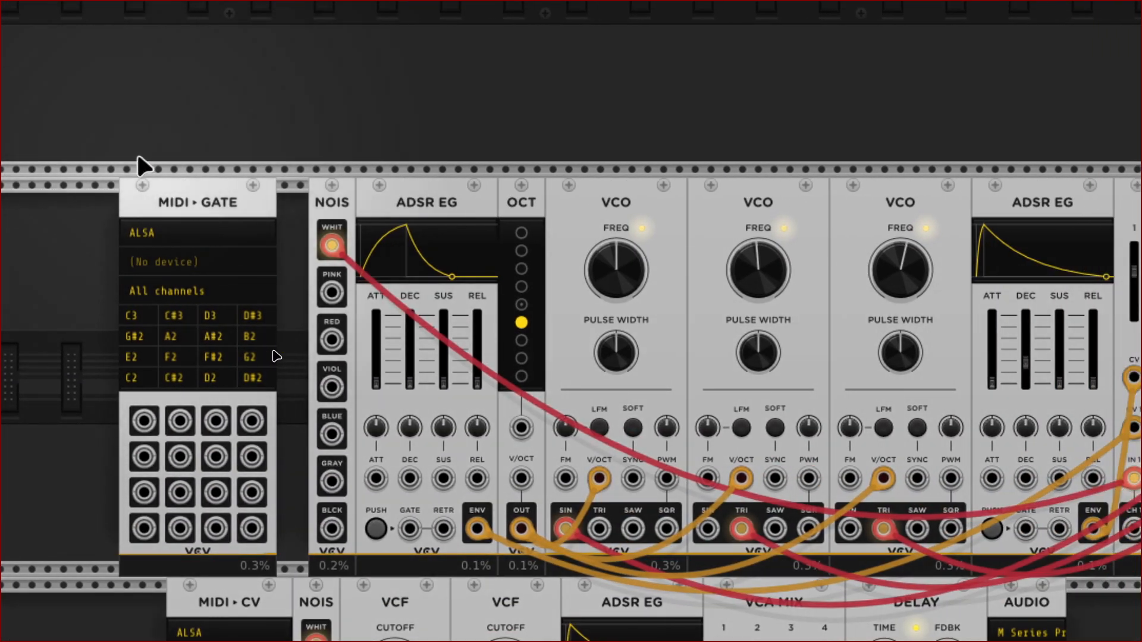
left_click_drag(204, 199, 244, 208)
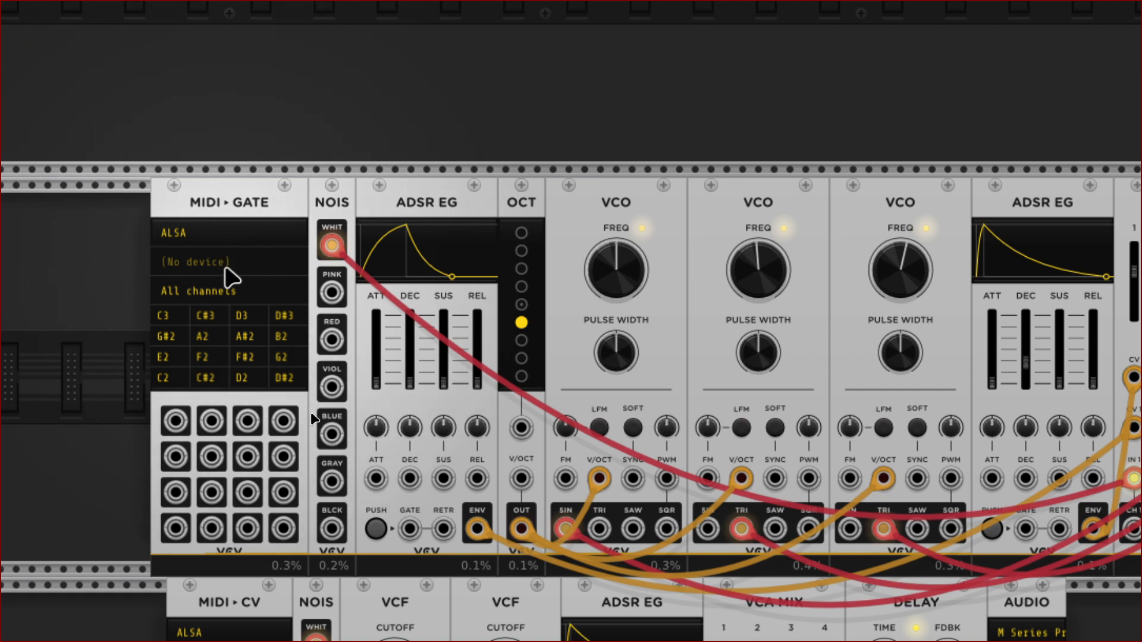
left_click(224, 263)
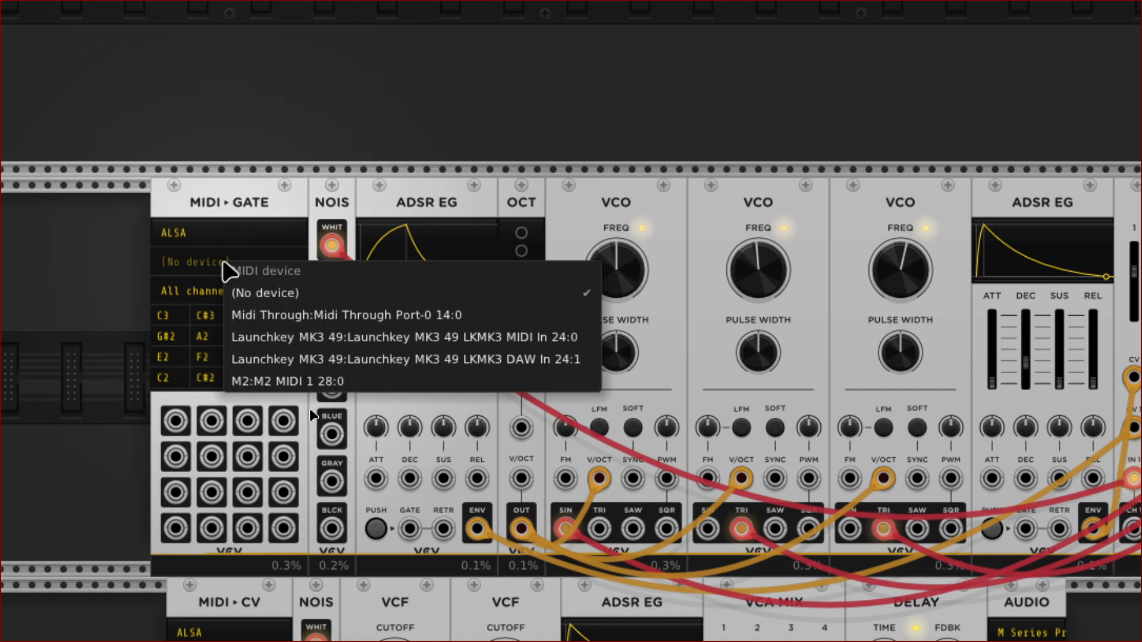
left_click(279, 337)
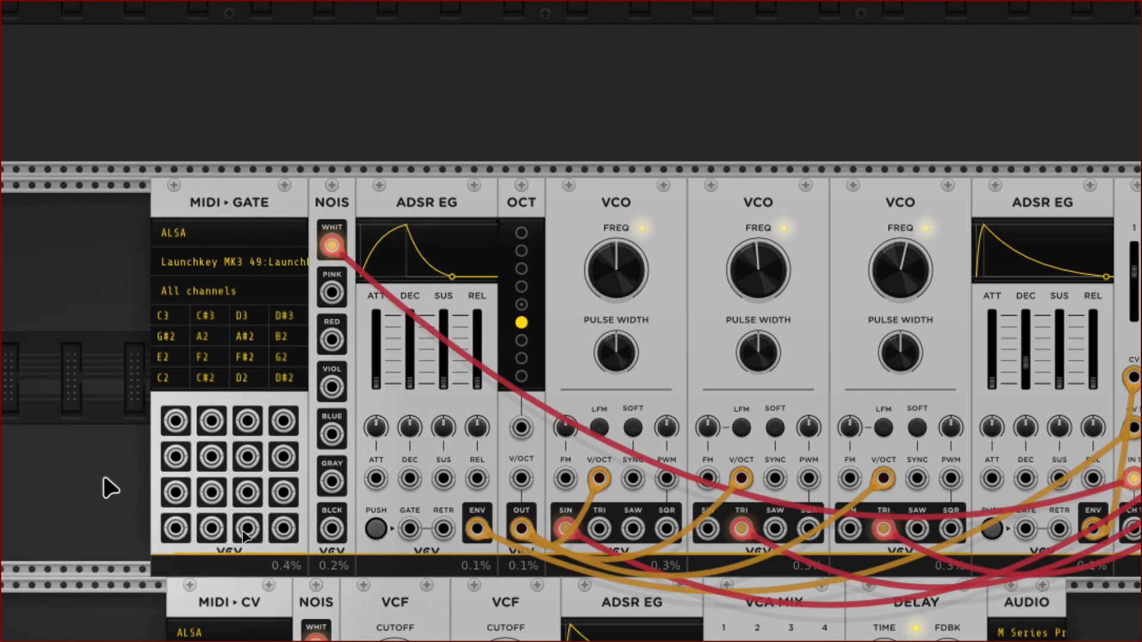
Patch a green cable from the MIDI-Gate module's Gate 1 output to the RETR input of the upper row's first ADSR EG.
scroll(65, 559, "left", 1)
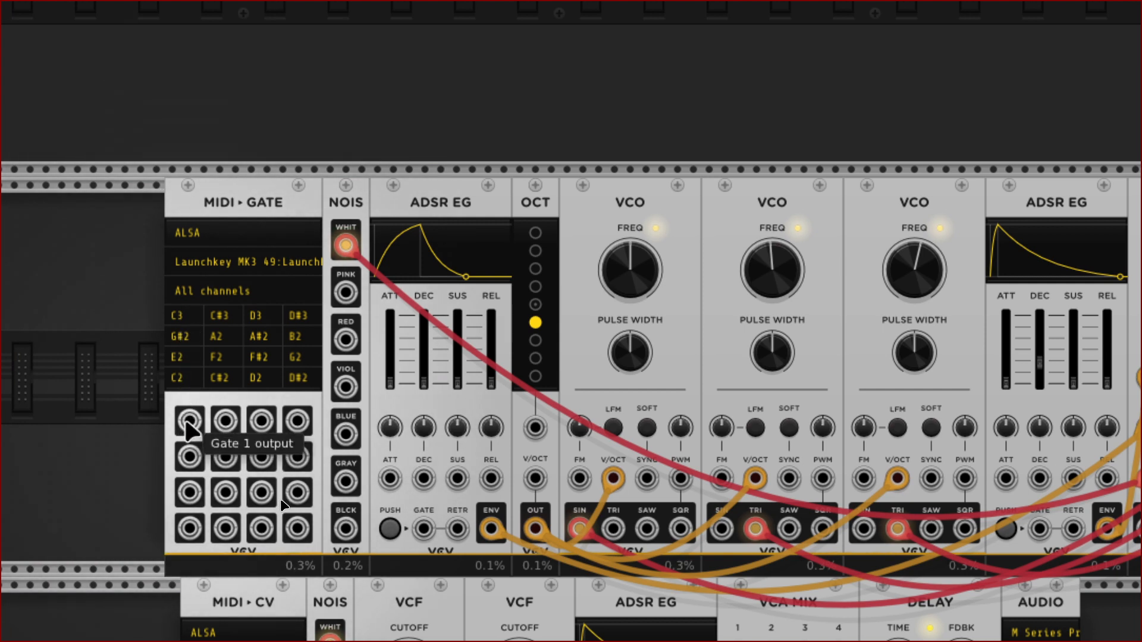
right_click(188, 426)
left_click_drag(286, 530, 456, 514)
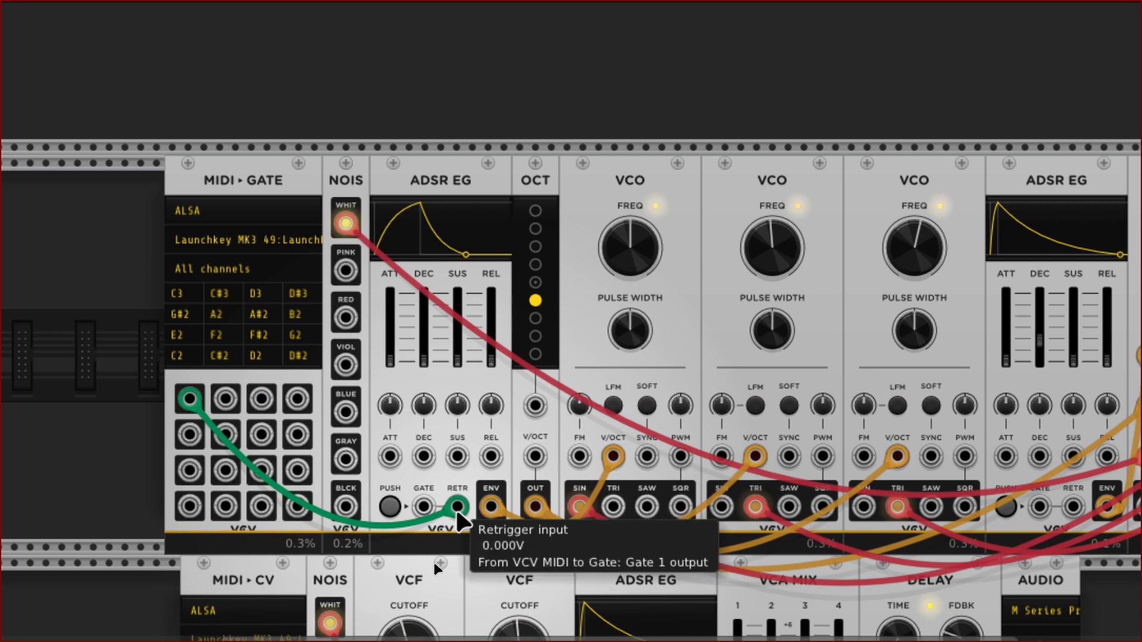
Patch a green cable between the GATE input of the upper row's second ADSR EG and the MIDI-Gate module's Gate 1 output.
scroll(720, 512, "right", 10)
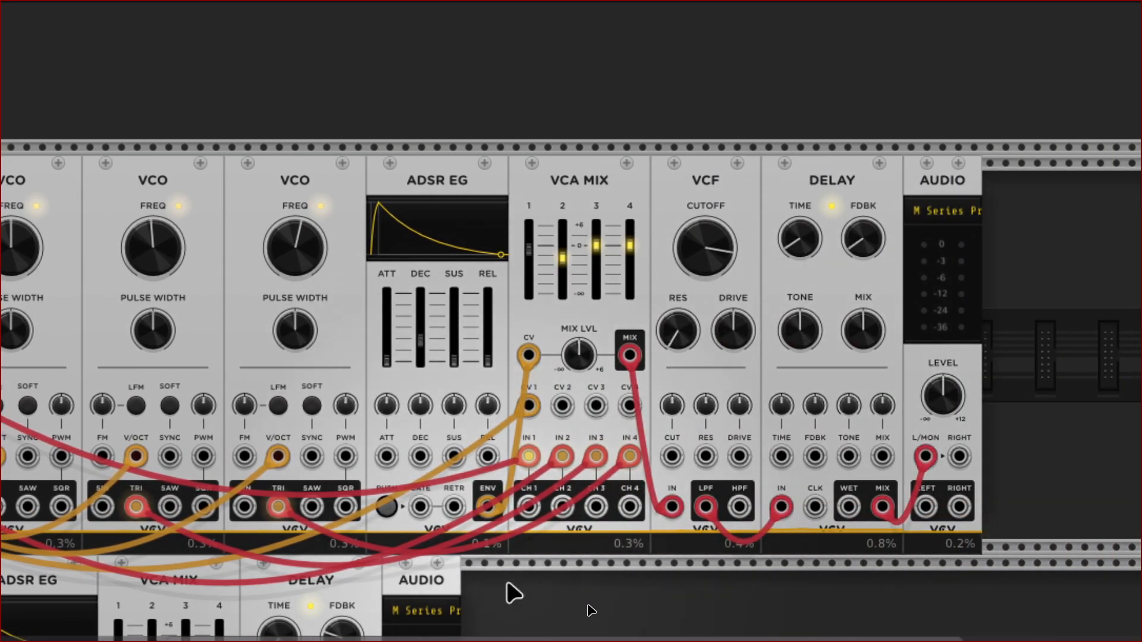
right_click(419, 508)
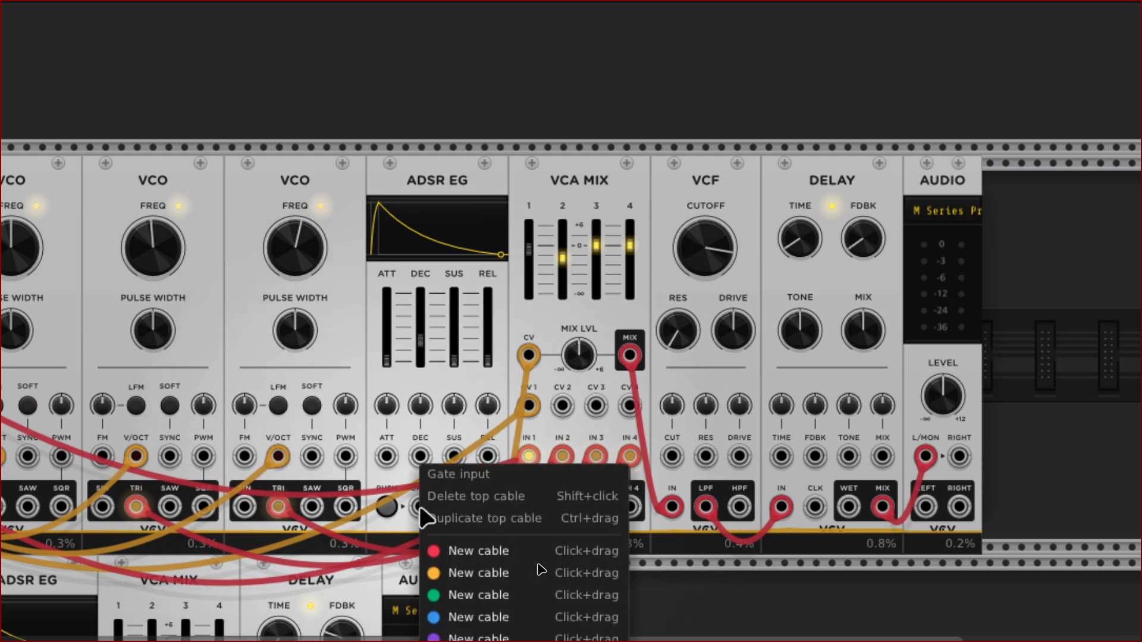
left_click(476, 597)
left_click(187, 557)
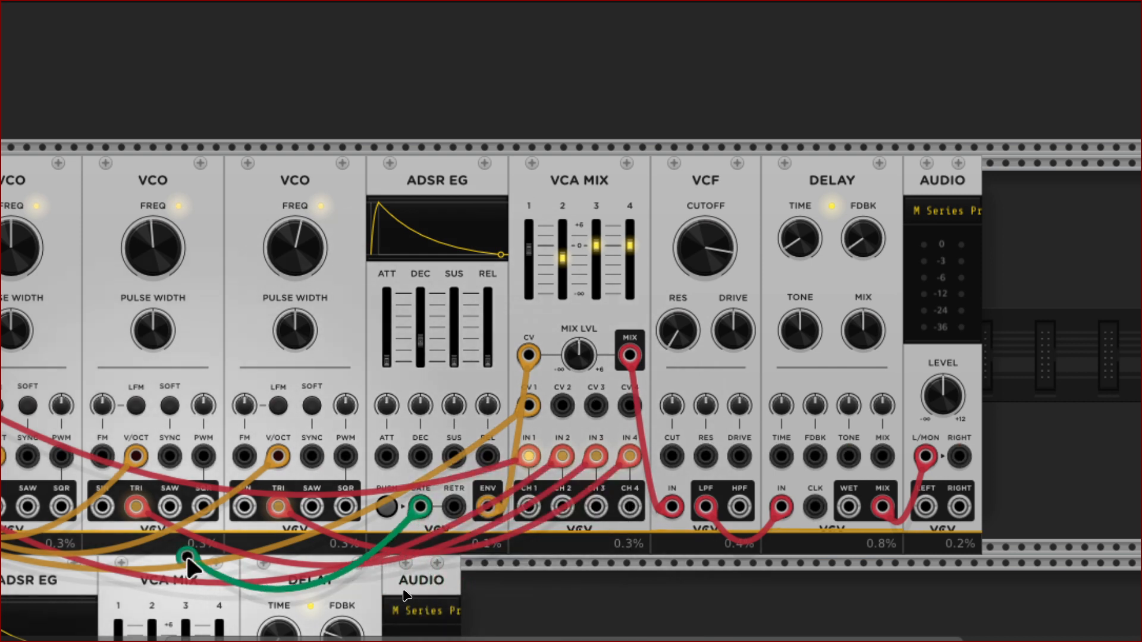
left_click_drag(189, 568, 439, 404)
scroll(1118, 404, "right", 15)
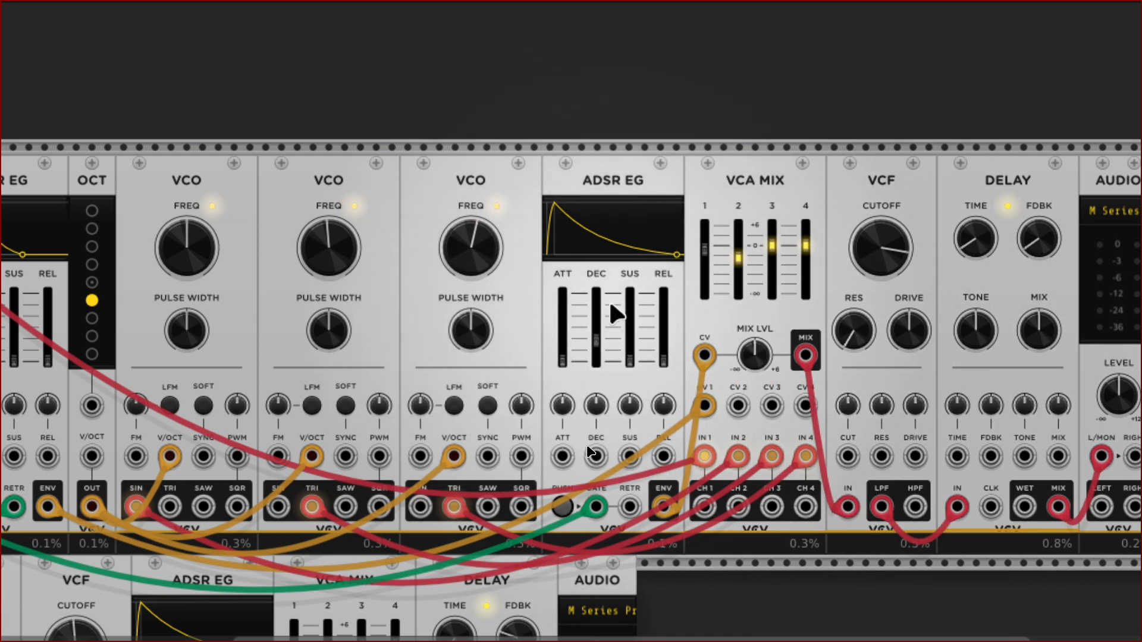
Reselect the JACK driver and the M Series Pro (1-2 in, 1-2 out) device on the upper row's Audio module.
scroll(1119, 274, "right", 6)
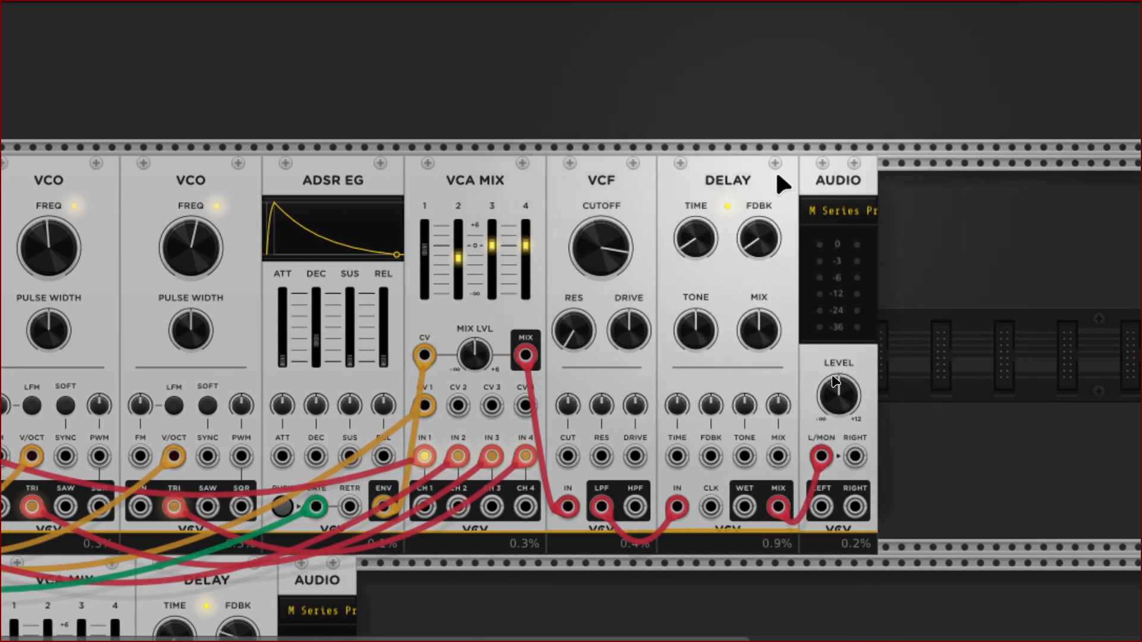
left_click(856, 212)
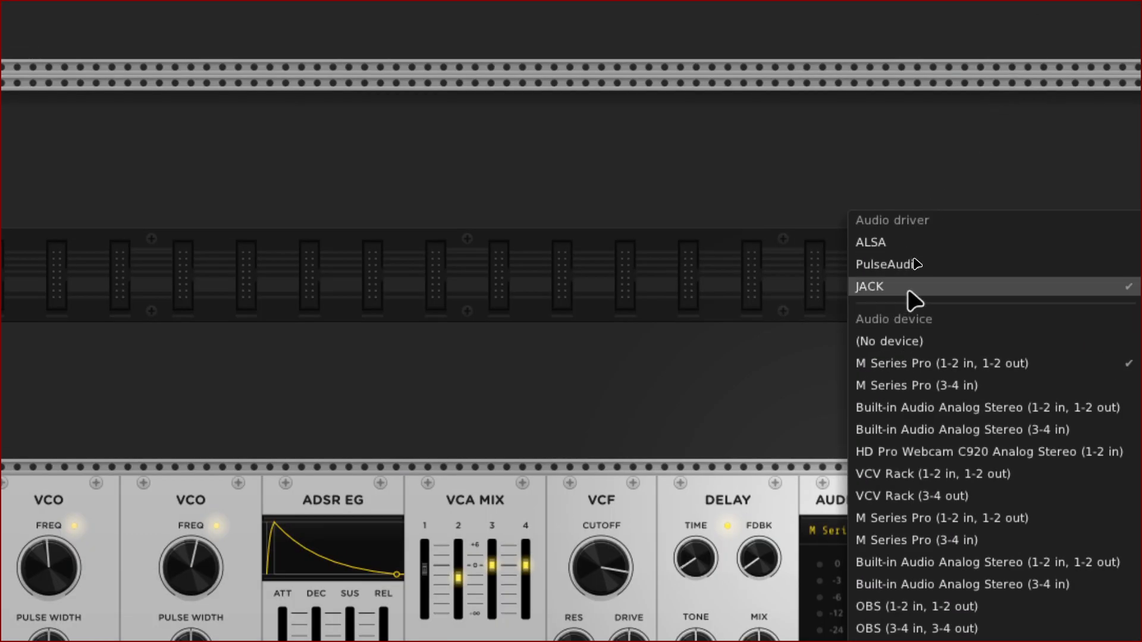
left_click(910, 288)
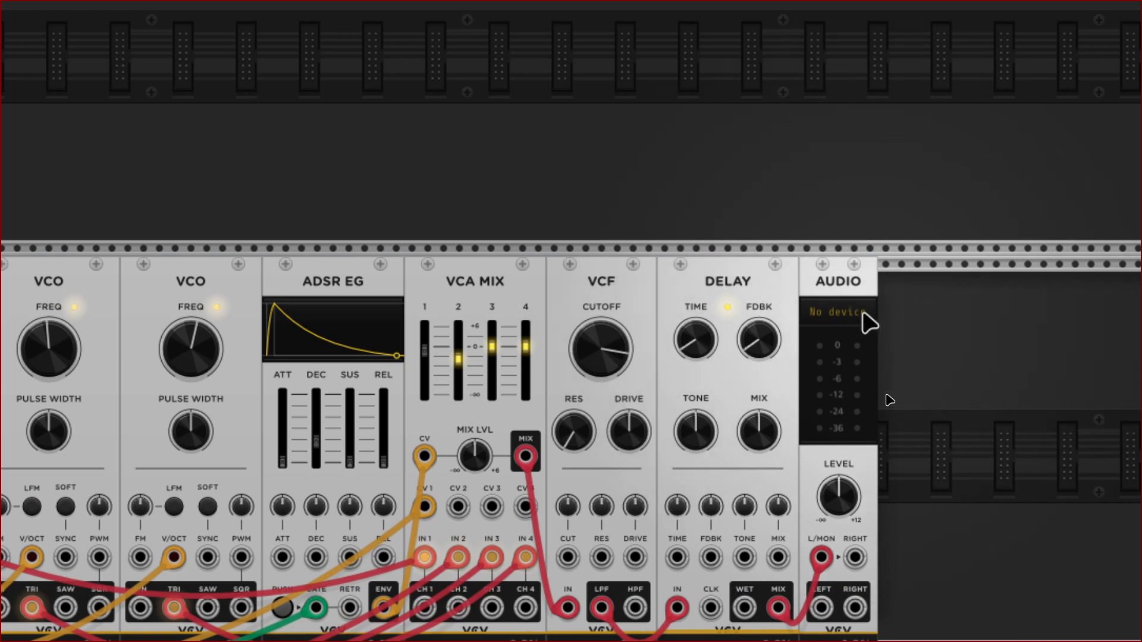
left_click(854, 321)
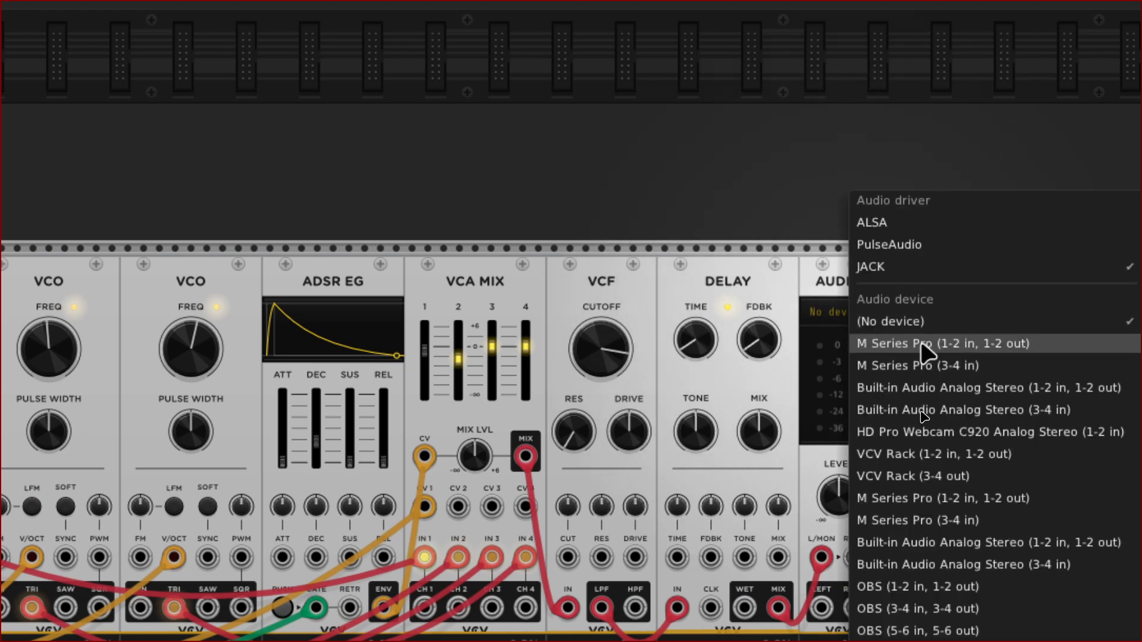
left_click(851, 343)
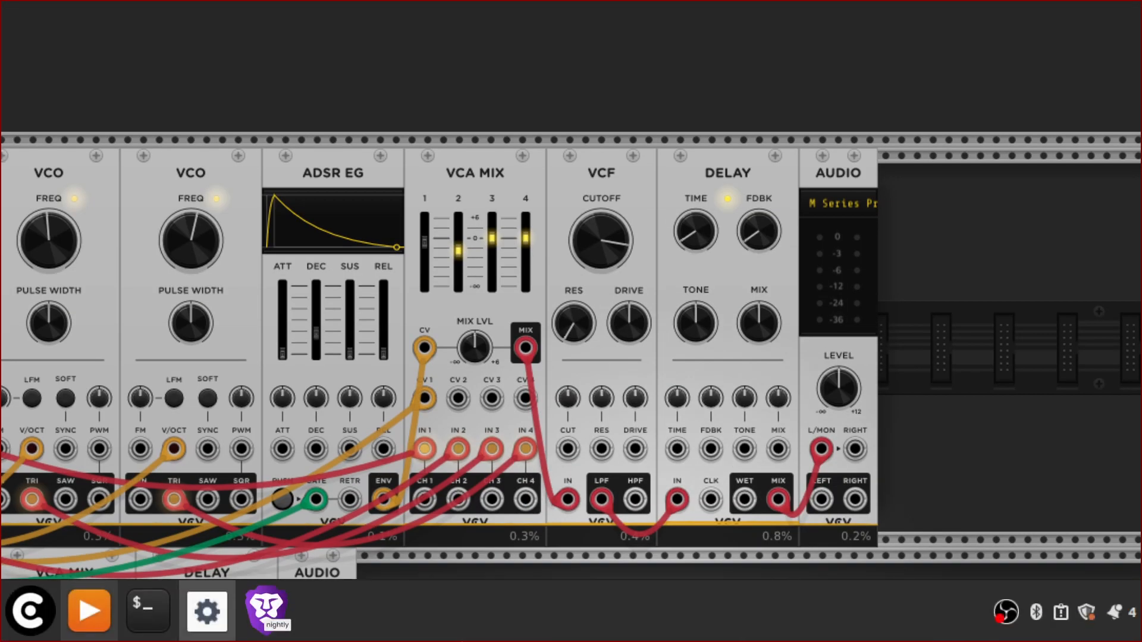
Delete the Audio module at the end of the lower row.
scroll(358, 493, "down", 2)
scroll(339, 439, "down", 2)
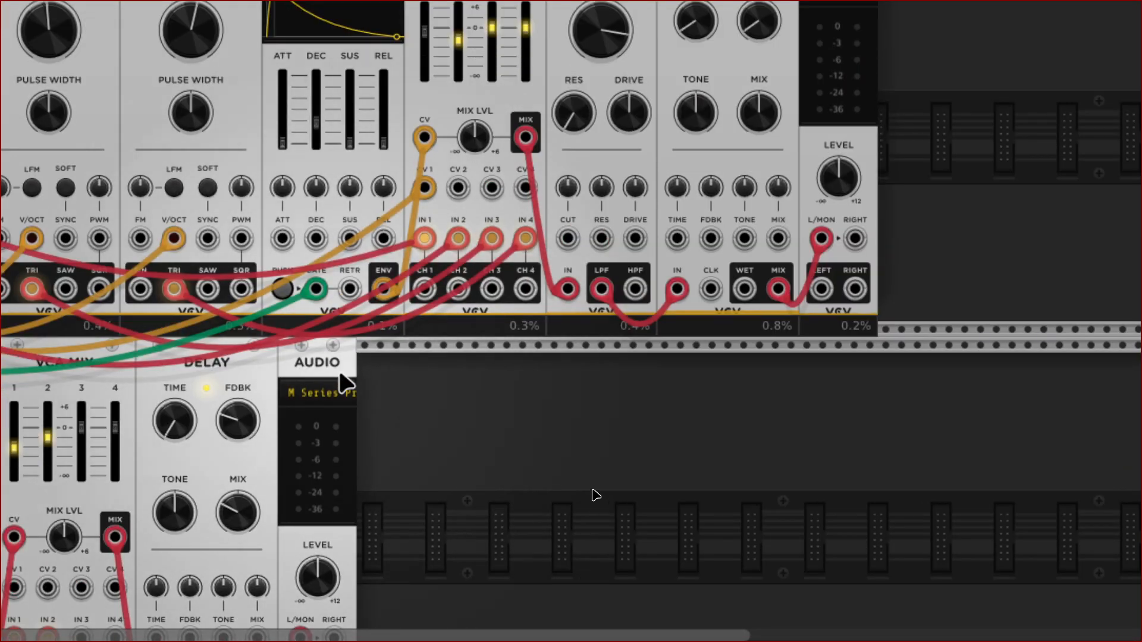
key("Delete")
Lower the frequencies of the upper row's first two VCOs to bass range, bringing the second to about 33 Hz.
scroll(898, 10, "up", 6)
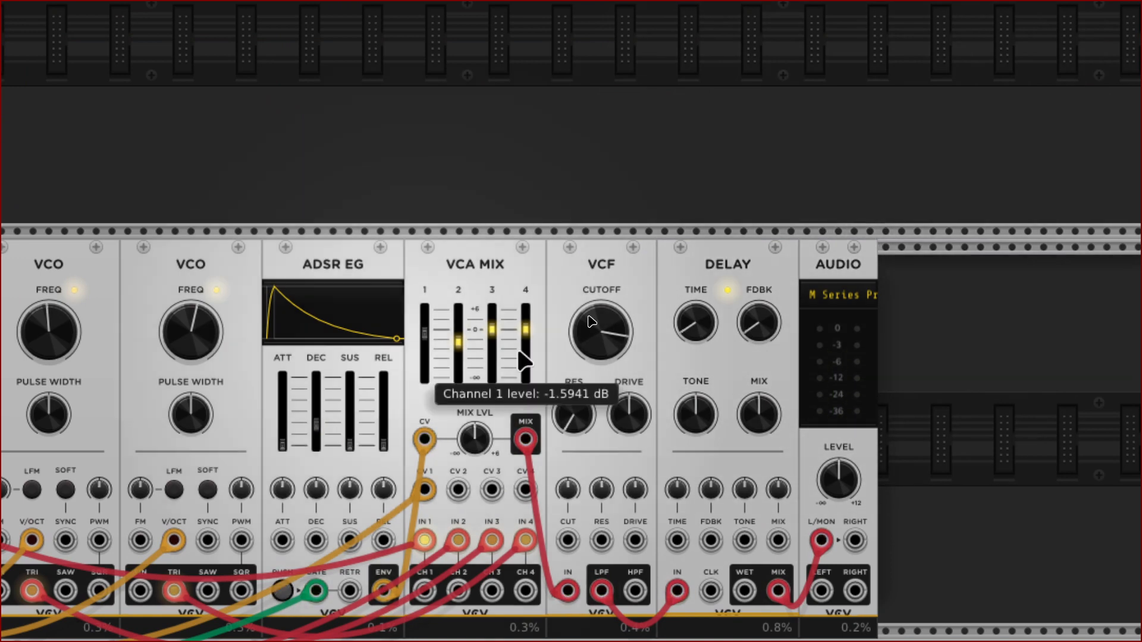
scroll(684, 336, "left", 10)
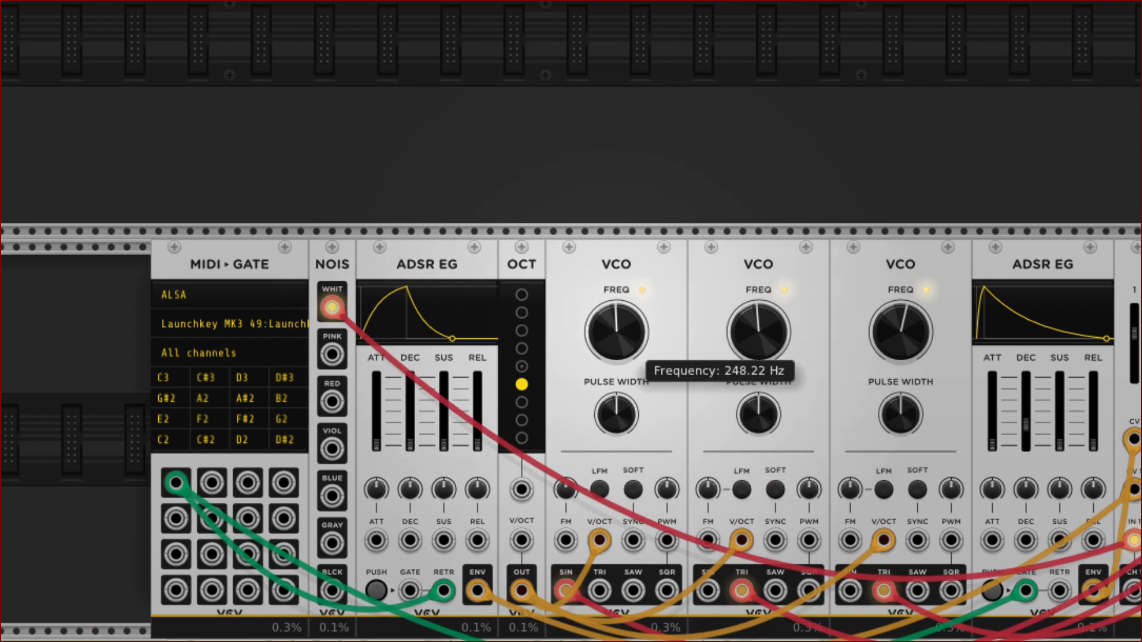
left_click_drag(616, 331, 616, 397)
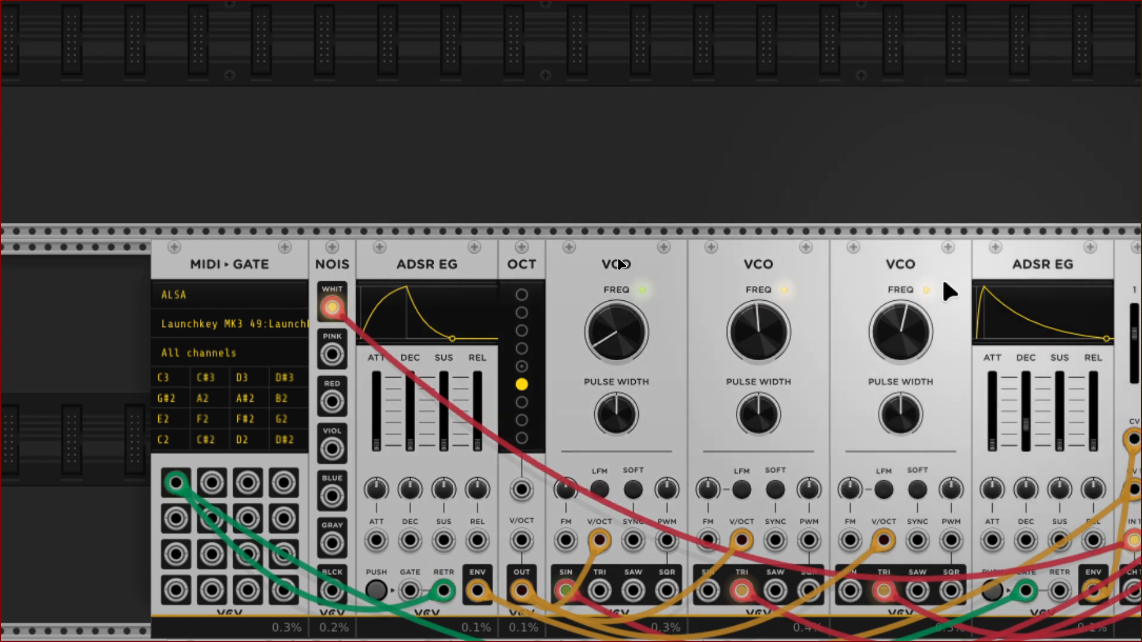
scroll(856, 264, "right", 7)
left_click_drag(430, 305, 430, 331)
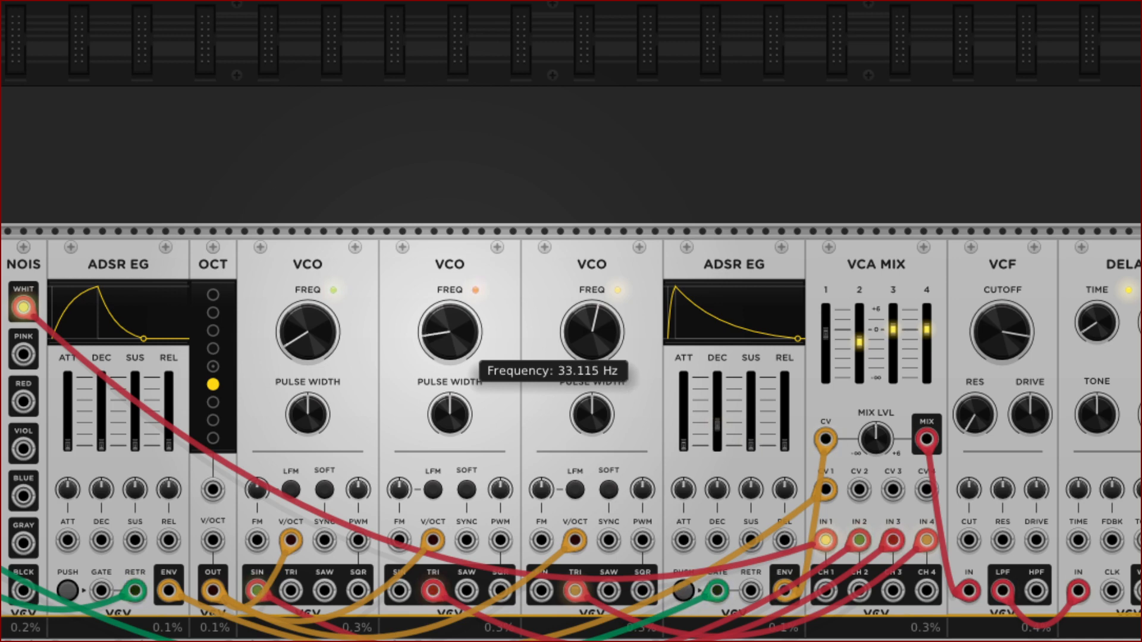
left_click_drag(449, 331, 449, 324)
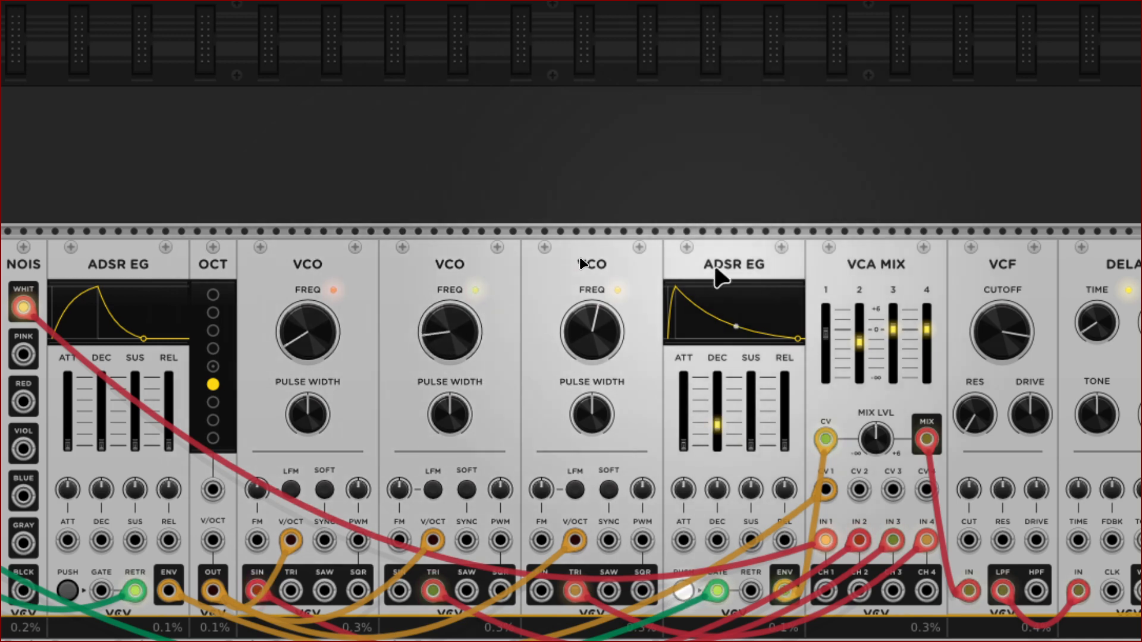
Lower the third VCO's frequency and fine-tune the other two, setting the first to about 24.5 Hz.
left_click_drag(618, 336, 618, 349)
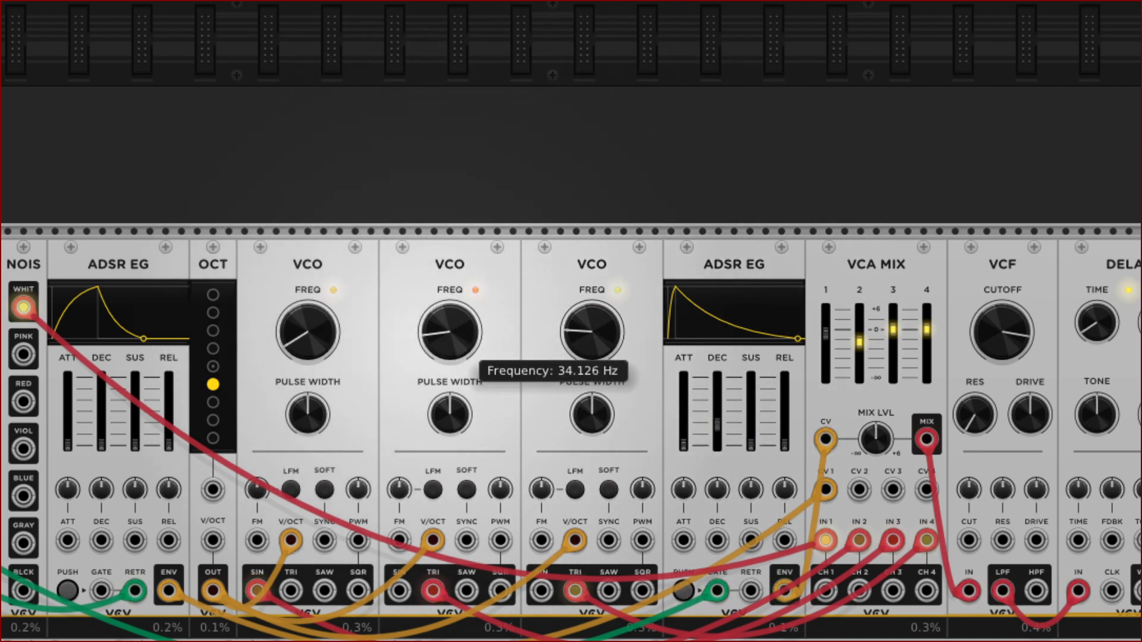
left_click_drag(450, 333, 450, 334)
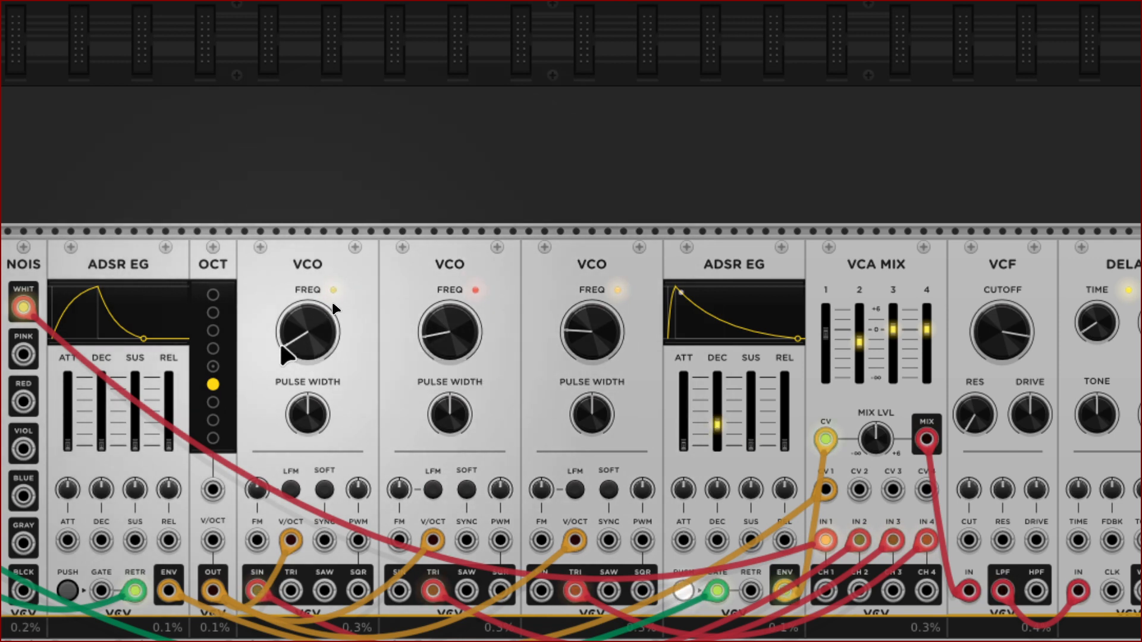
left_click_drag(340, 304, 342, 310)
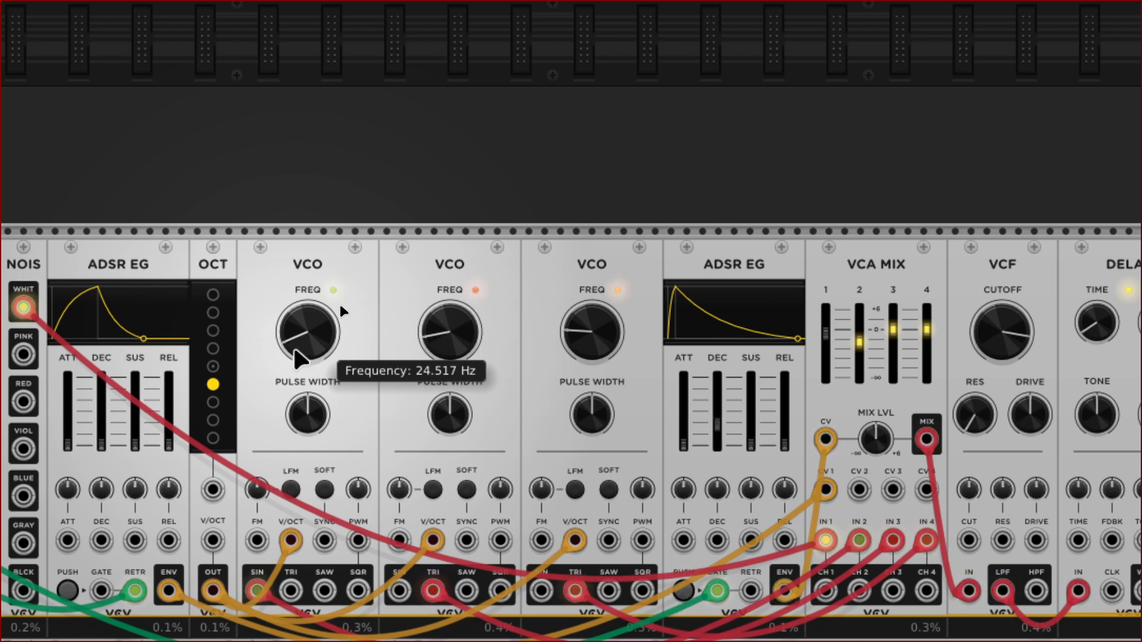
scroll(356, 311, "right", 5)
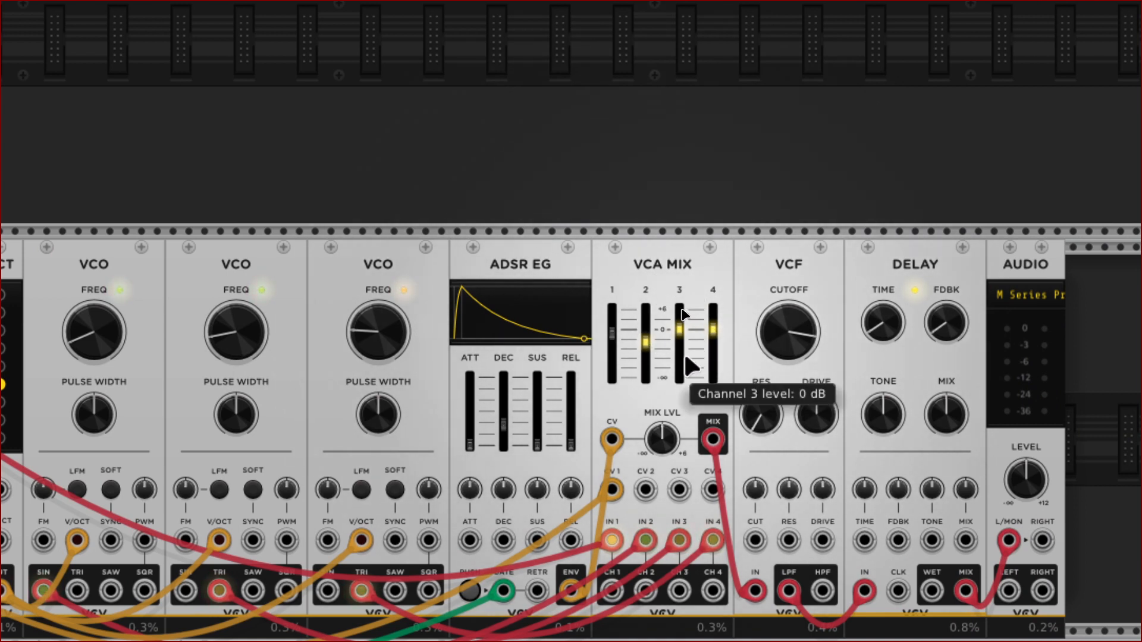
scroll(247, 413, "left", 3)
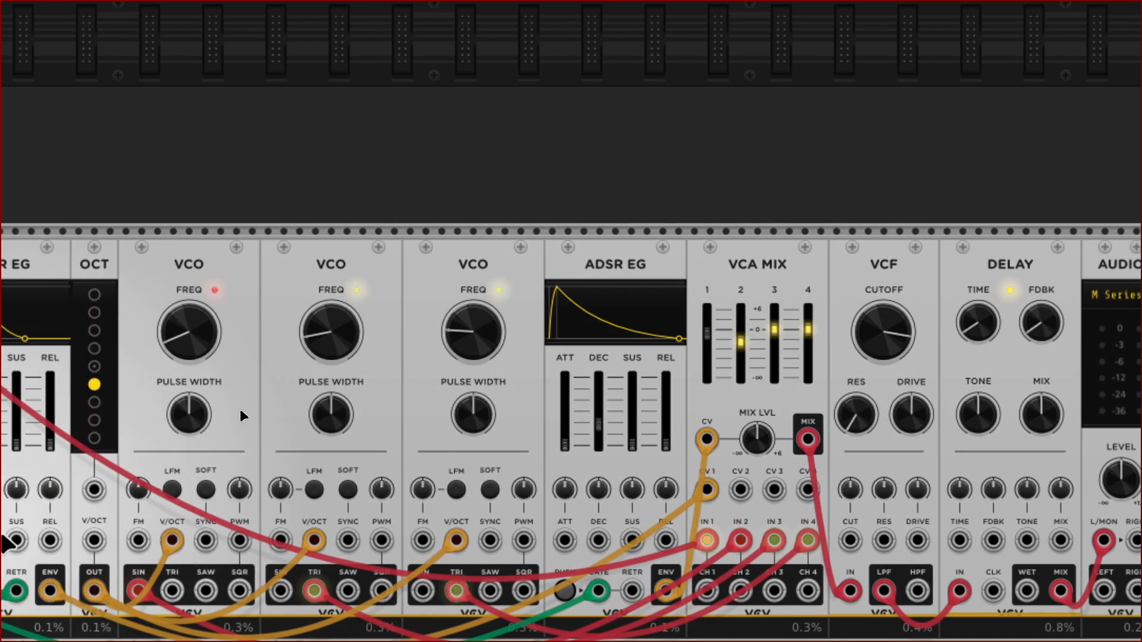
scroll(231, 418, "left", 4)
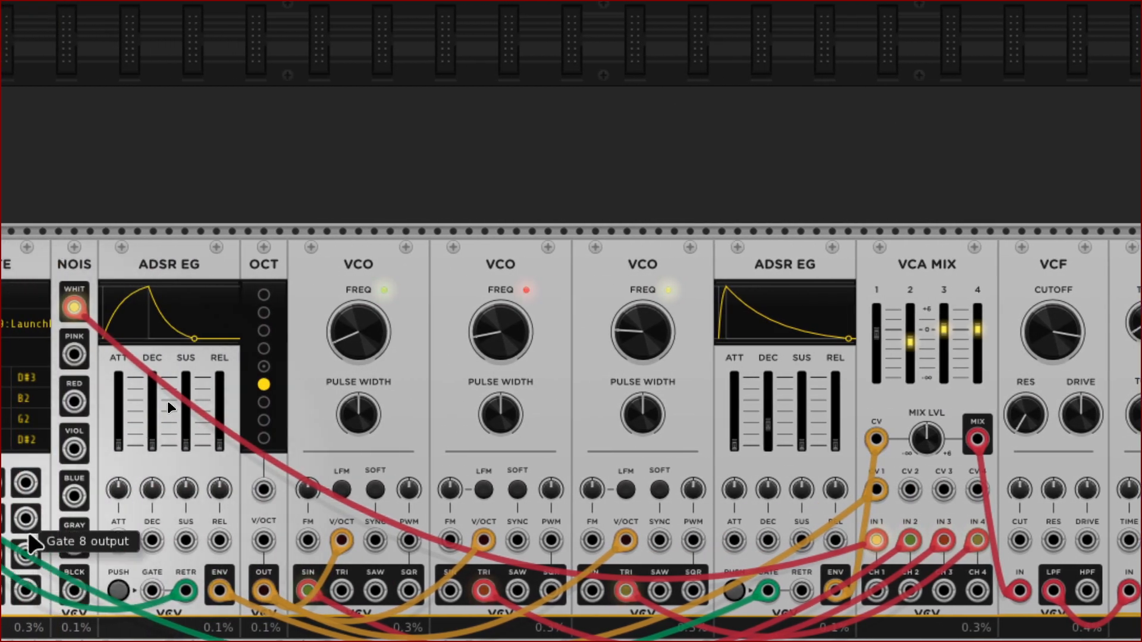
scroll(263, 490, "right", 10)
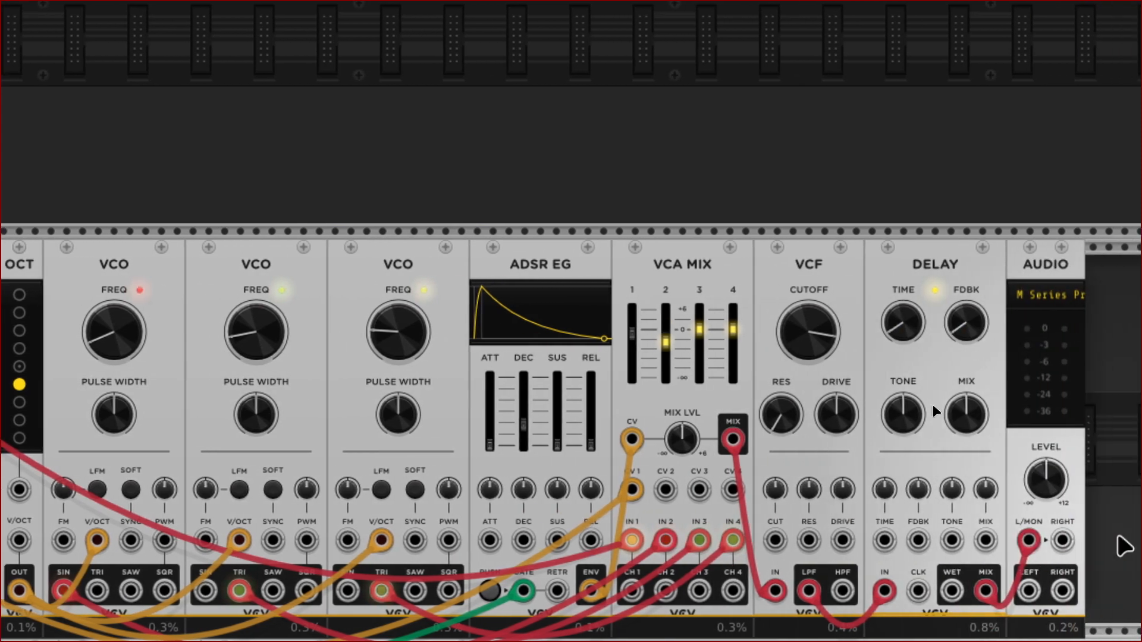
Raise the upper VCA MIX channel 1 level to about 3.9 dB, then adjust the VCF cutoff and increase the delay's time and feedback.
left_click_drag(467, 333, 467, 327)
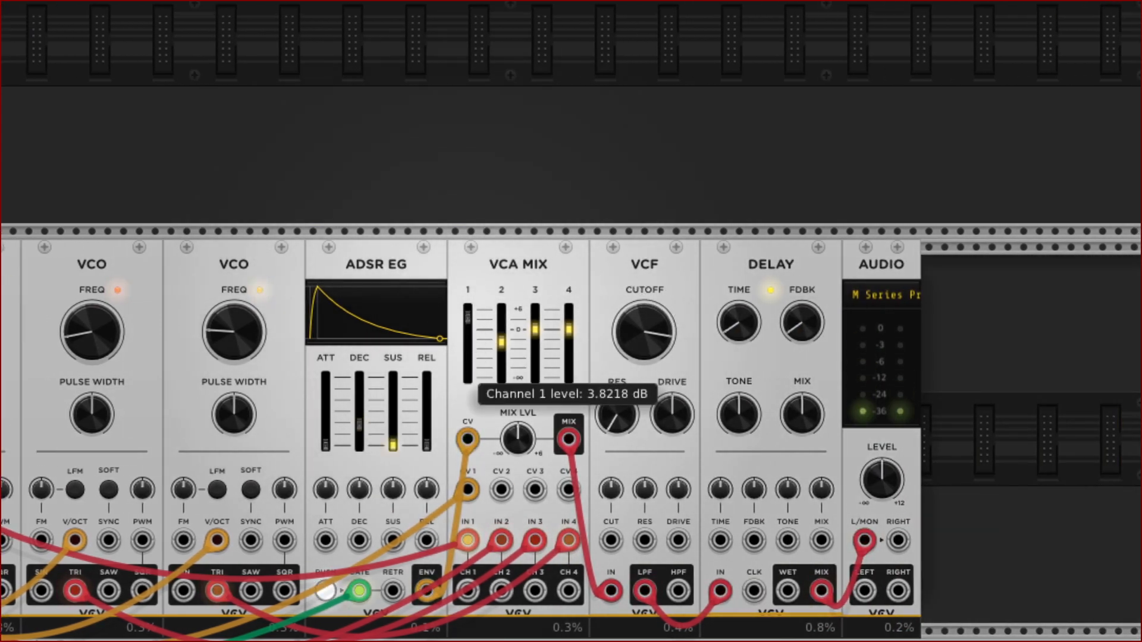
left_click_drag(645, 299, 723, 284)
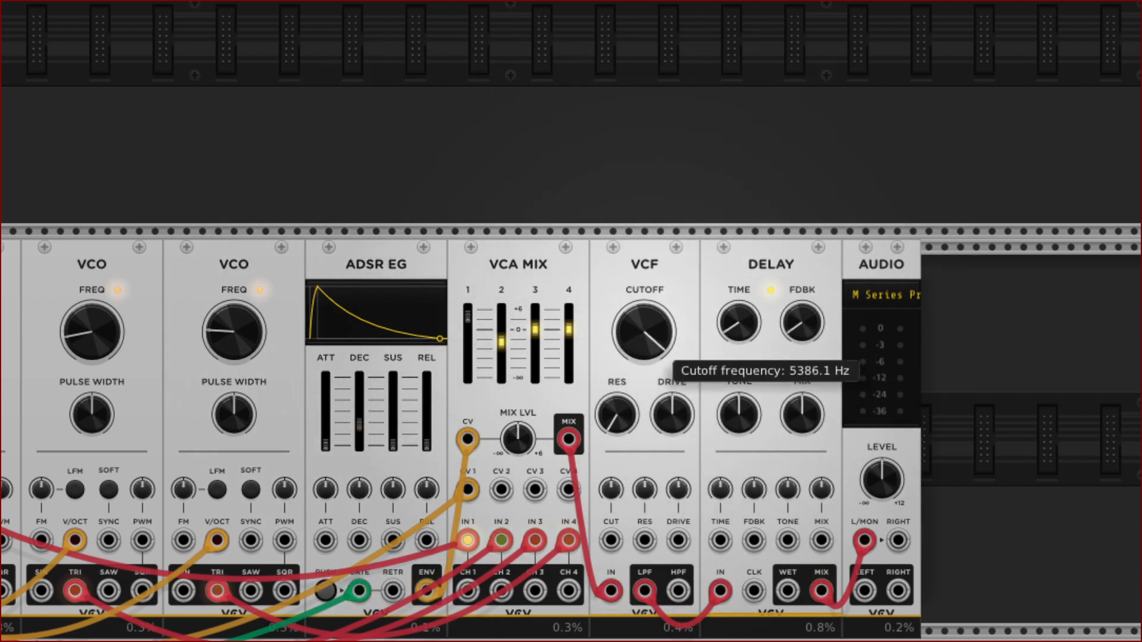
left_click_drag(723, 309, 799, 336)
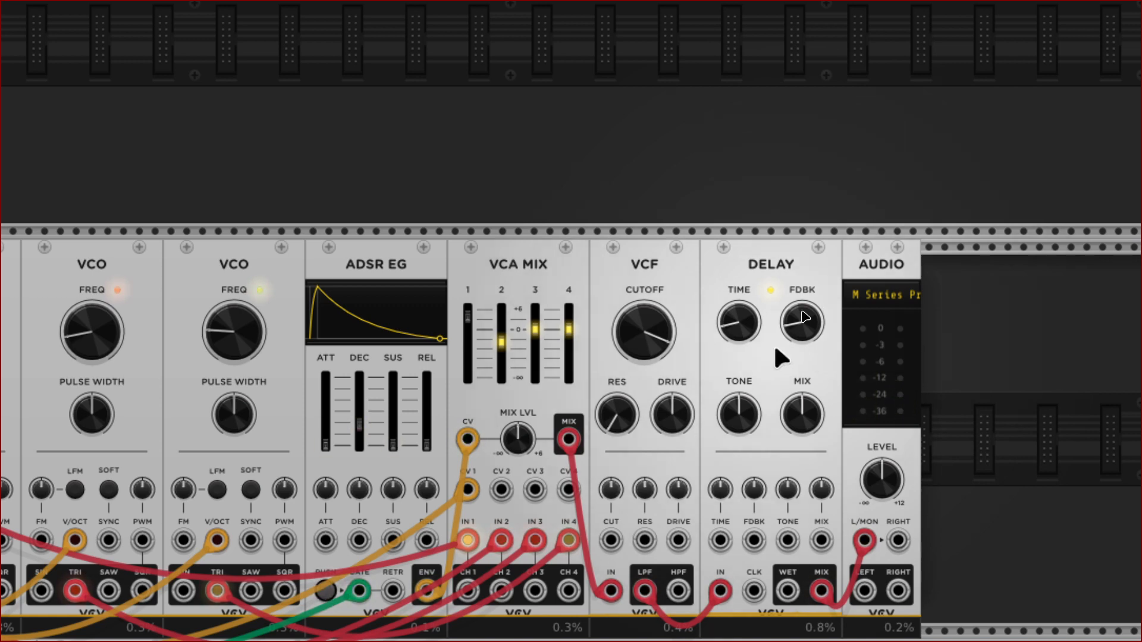
Open the upper row's VCF cutoff further and raise its drive to about 118%.
scroll(382, 327, "left", 8)
scroll(1064, 322, "right", 10)
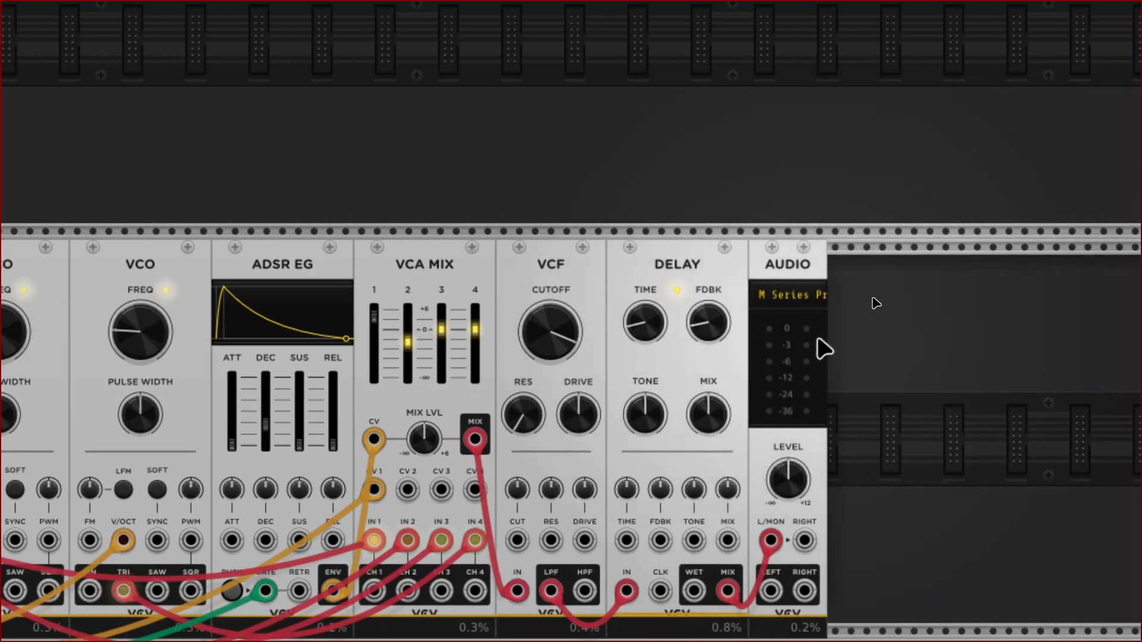
mouse_move(544, 345)
left_mouse_down()
mouse_move(544, 381)
mouse_move(544, 345)
left_mouse_up()
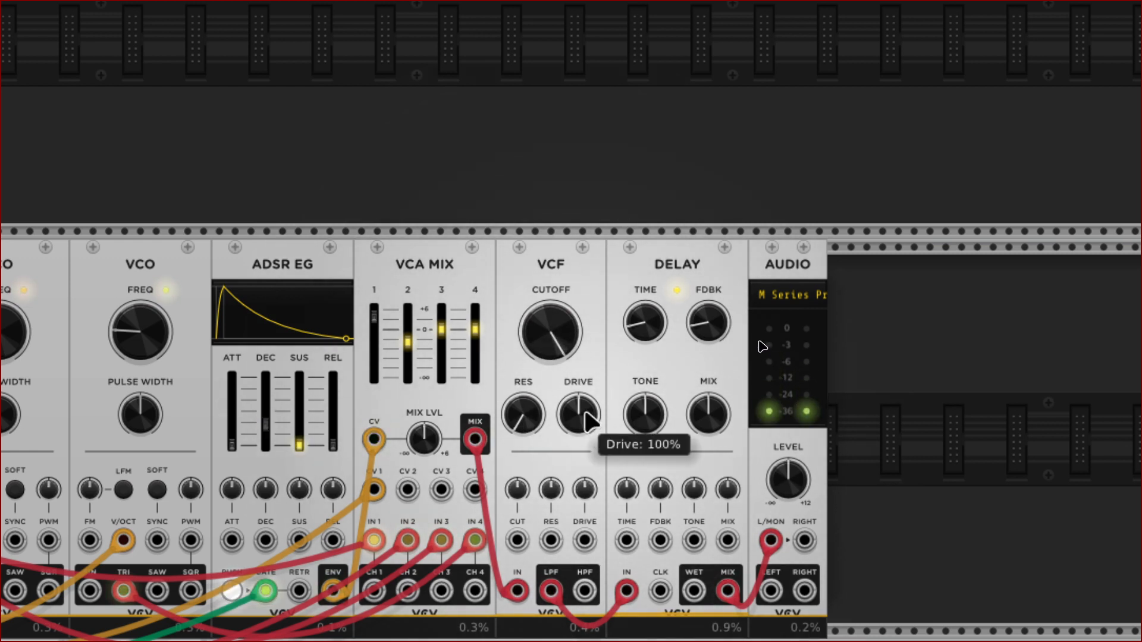
left_click_drag(589, 419, 589, 410)
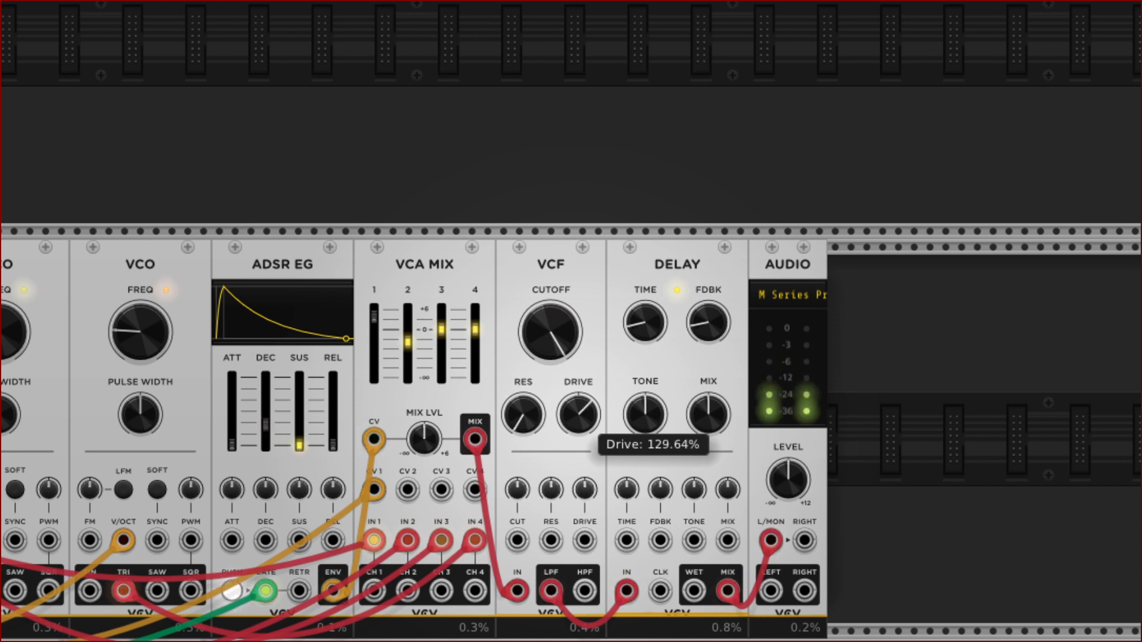
left_click_drag(589, 410, 589, 408)
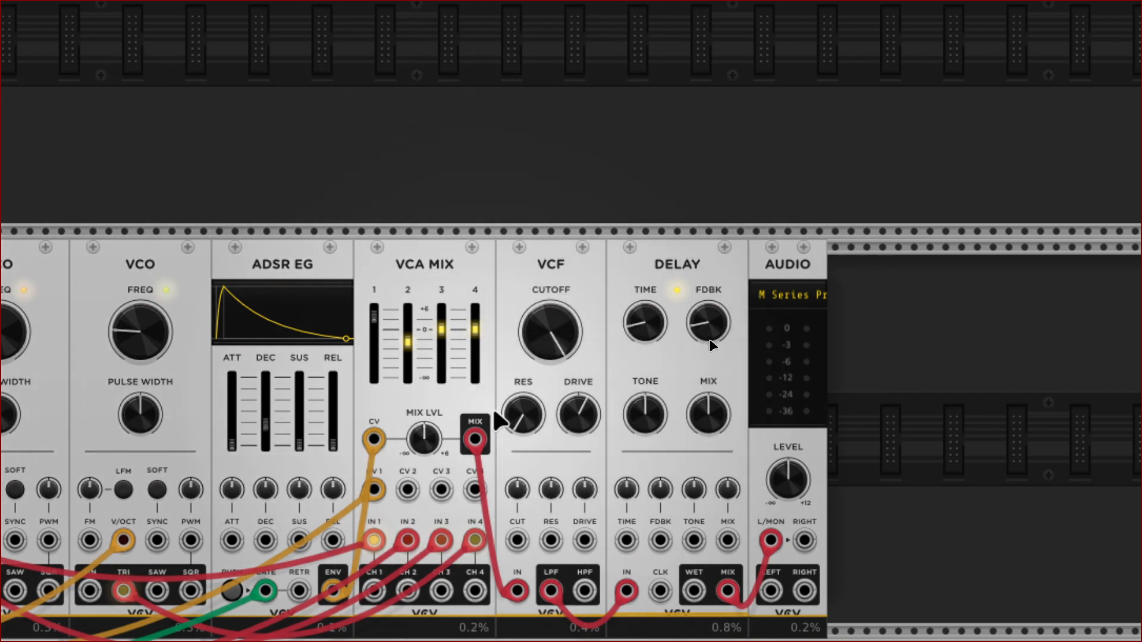
Review the upper row's modules from the output end back to the MIDI-Gate module and the white noise output.
scroll(416, 336, "left", 3)
scroll(344, 337, "left", 3)
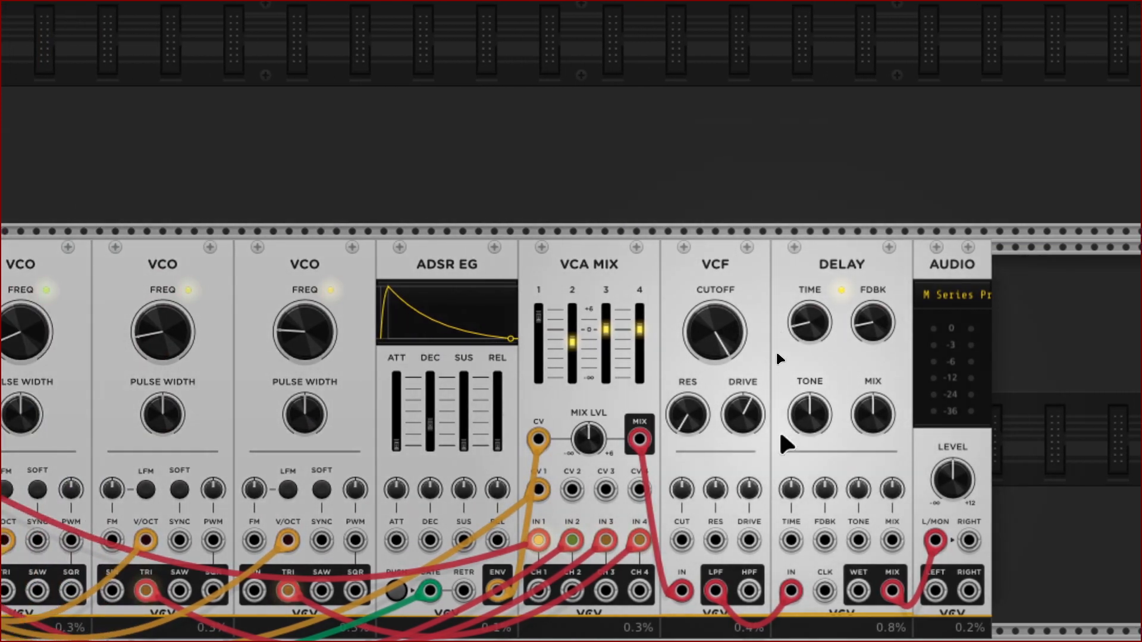
scroll(36, 440, "left", 3)
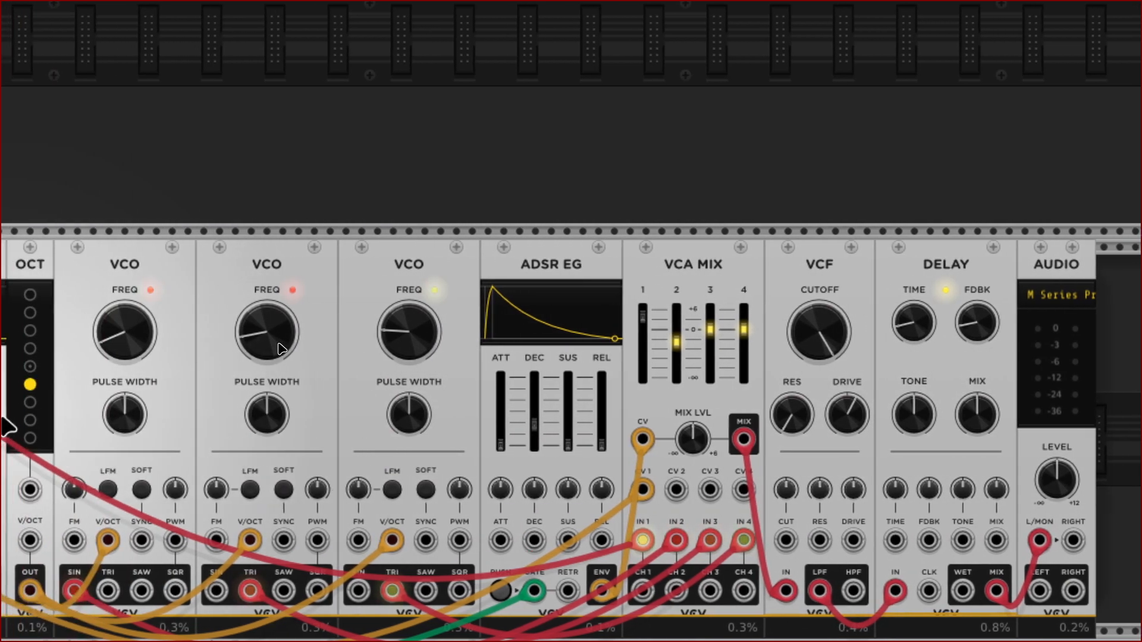
scroll(95, 417, "left", 7)
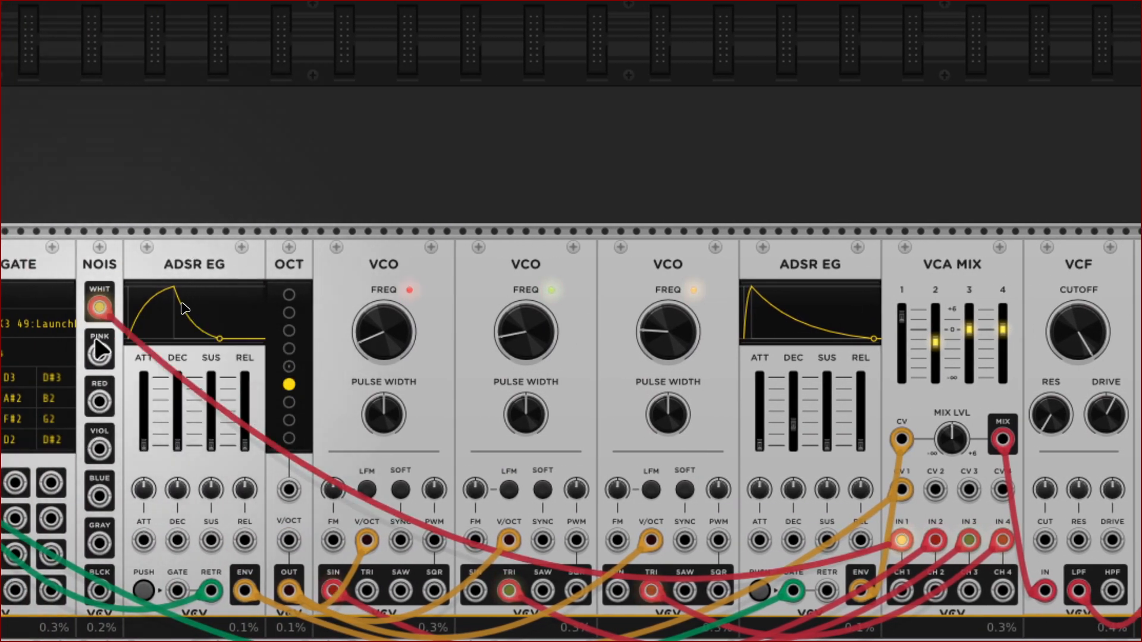
scroll(1123, 293, "right", 17)
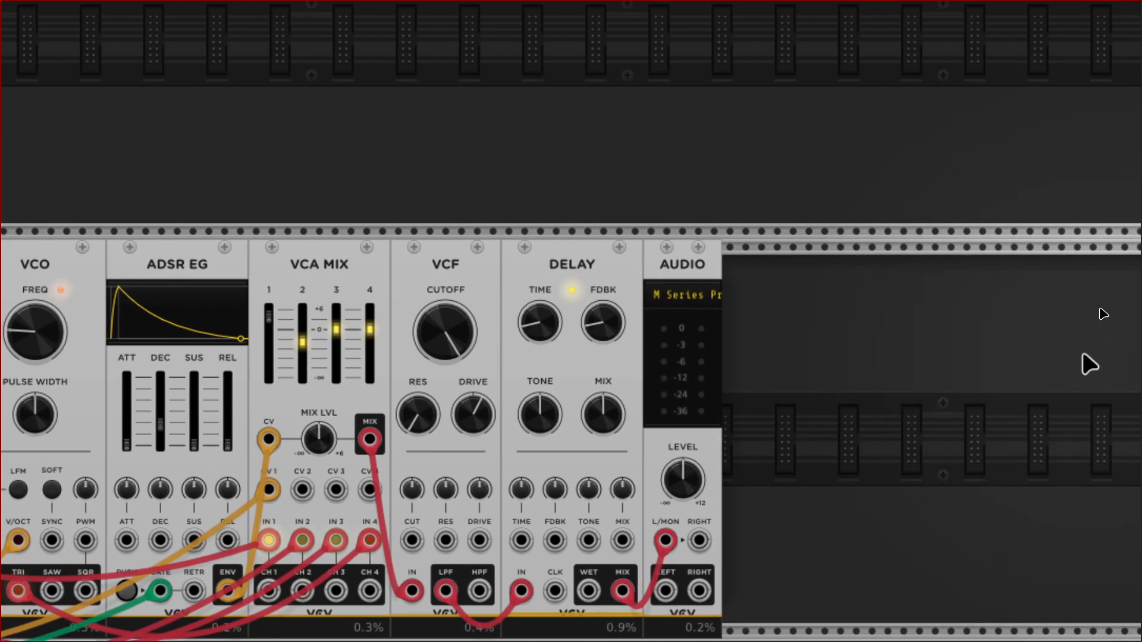
scroll(760, 396, "left", 16)
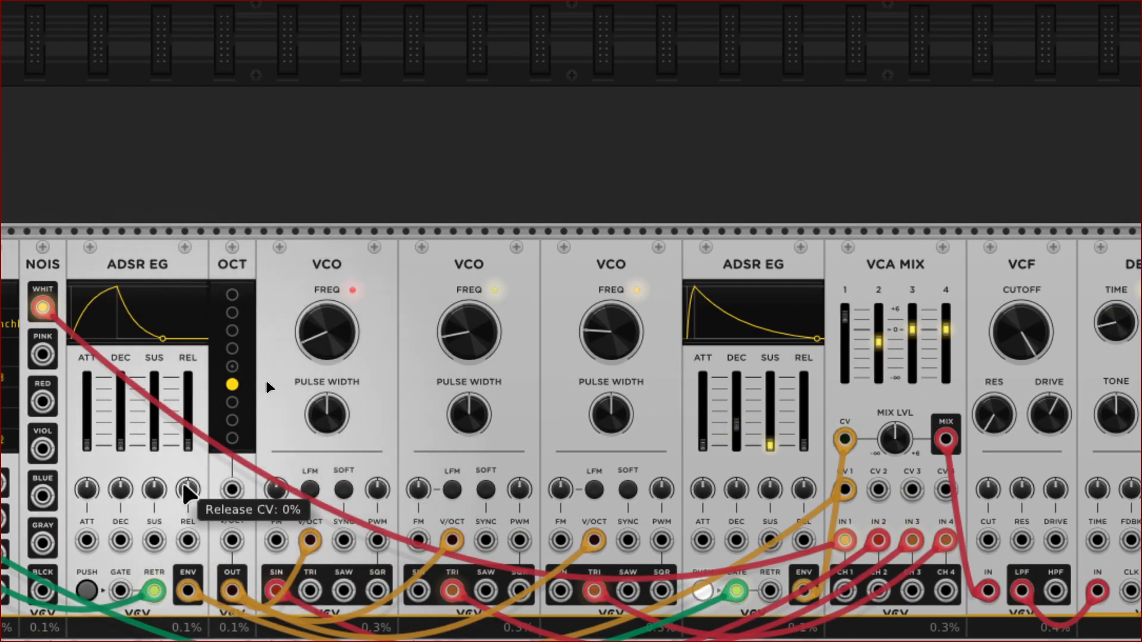
scroll(41, 526, "left", 5)
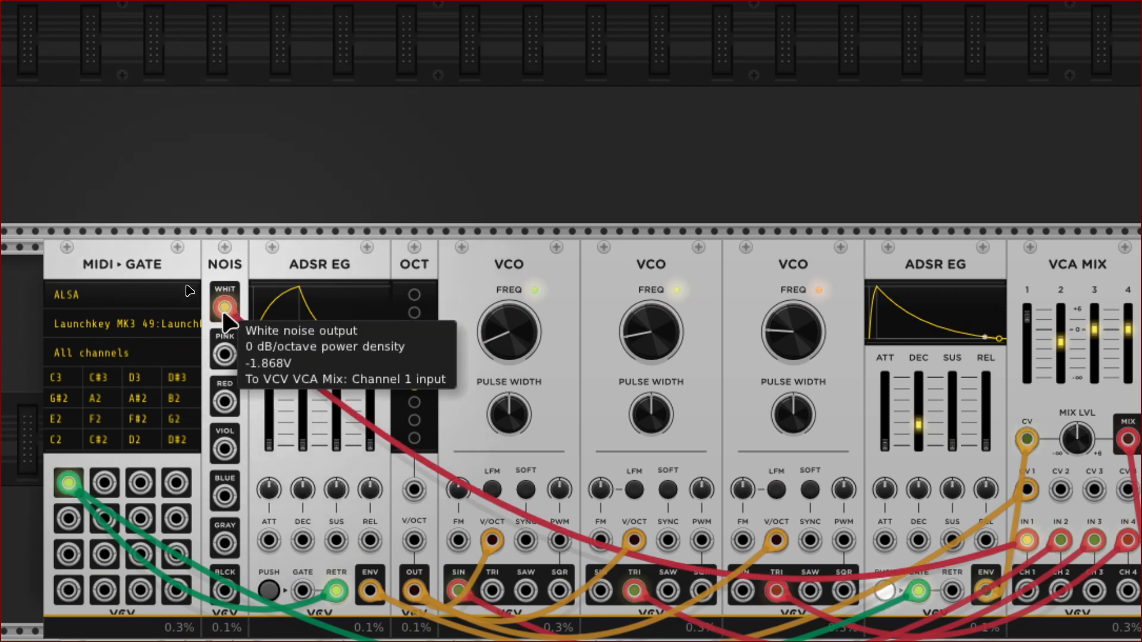
mouse_move(224, 315)
left_mouse_down()
mouse_move(225, 402)
mouse_move(224, 309)
left_mouse_up()
scroll(224, 318, "right", 10)
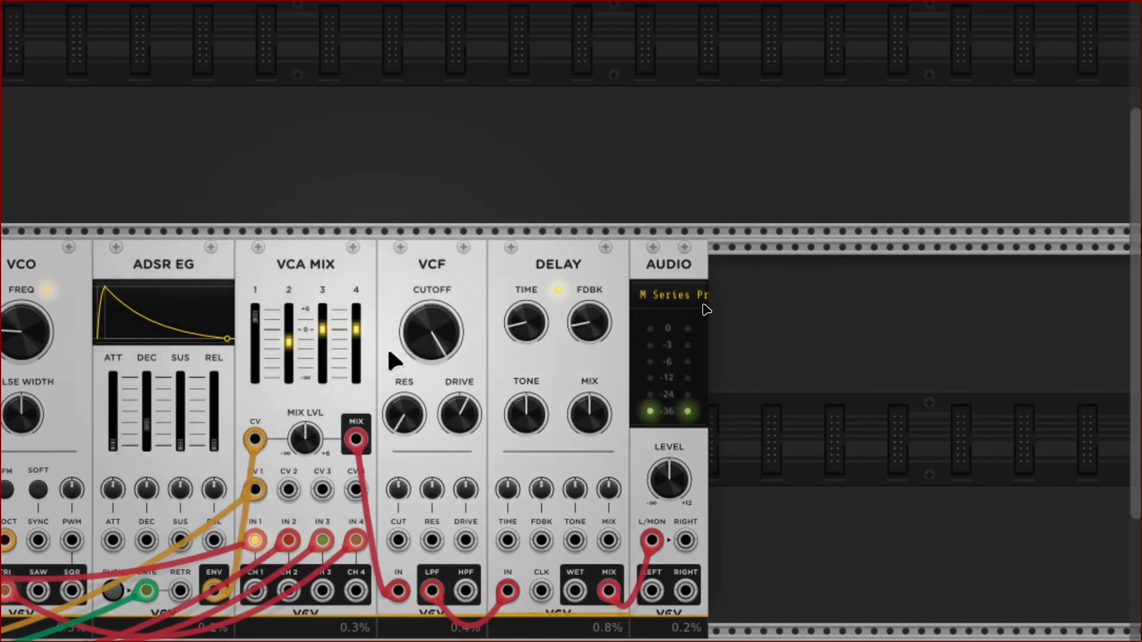
Lower all four channel levels on the upper VCA MIX and raise the VCF drive to about 134%.
mouse_move(259, 334)
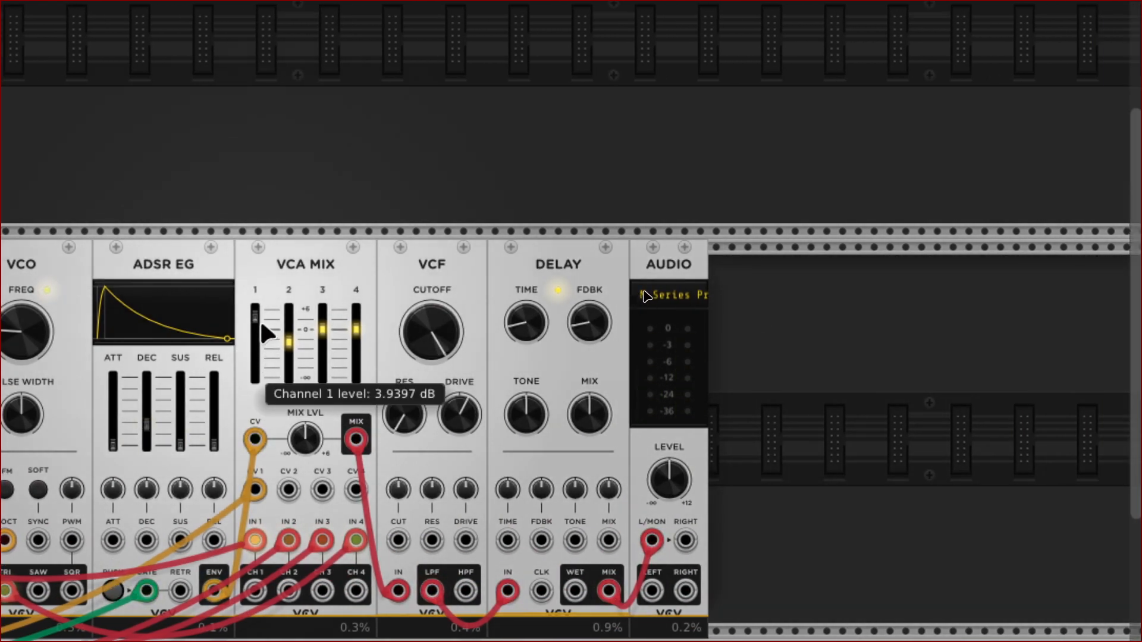
left_click_drag(259, 318, 317, 337)
mouse_move(290, 341)
mouse_move(317, 328)
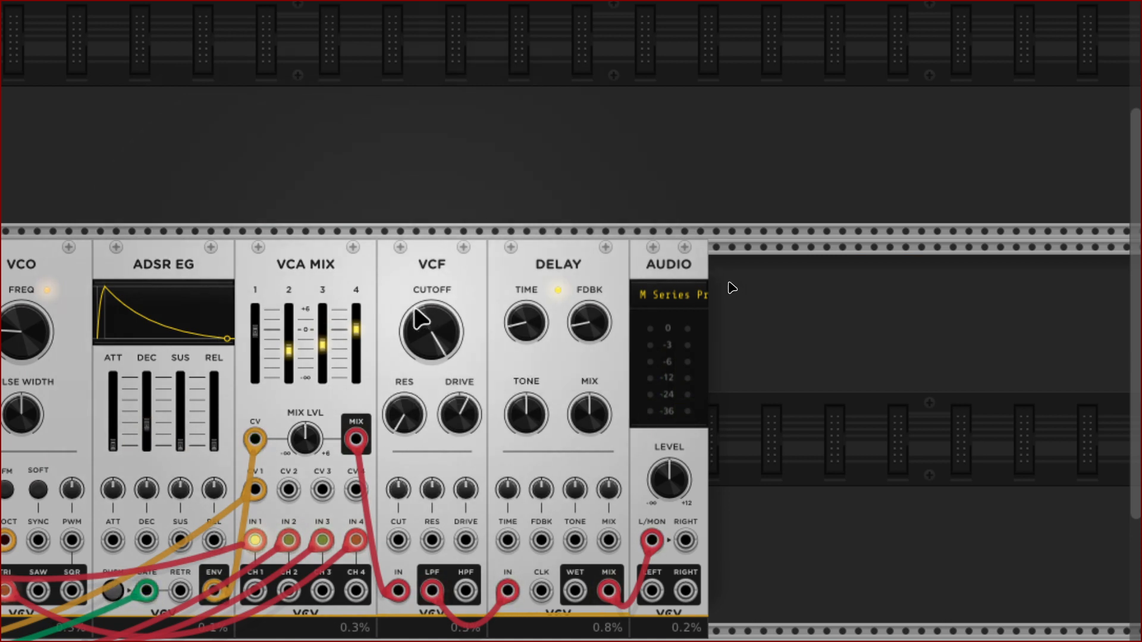
mouse_move(353, 338)
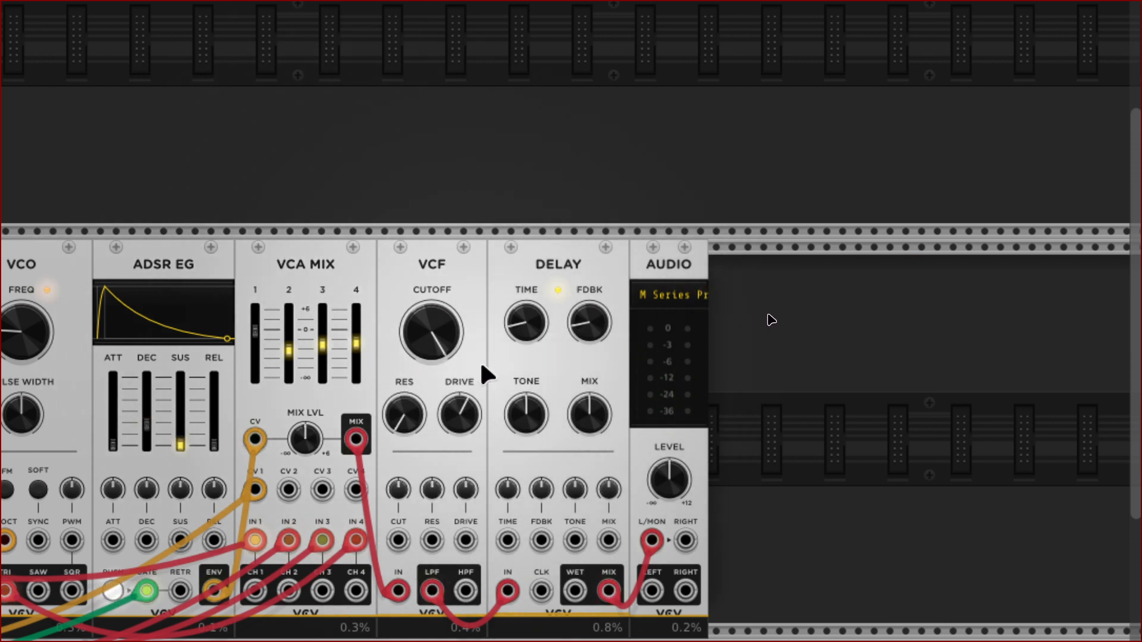
mouse_move(467, 424)
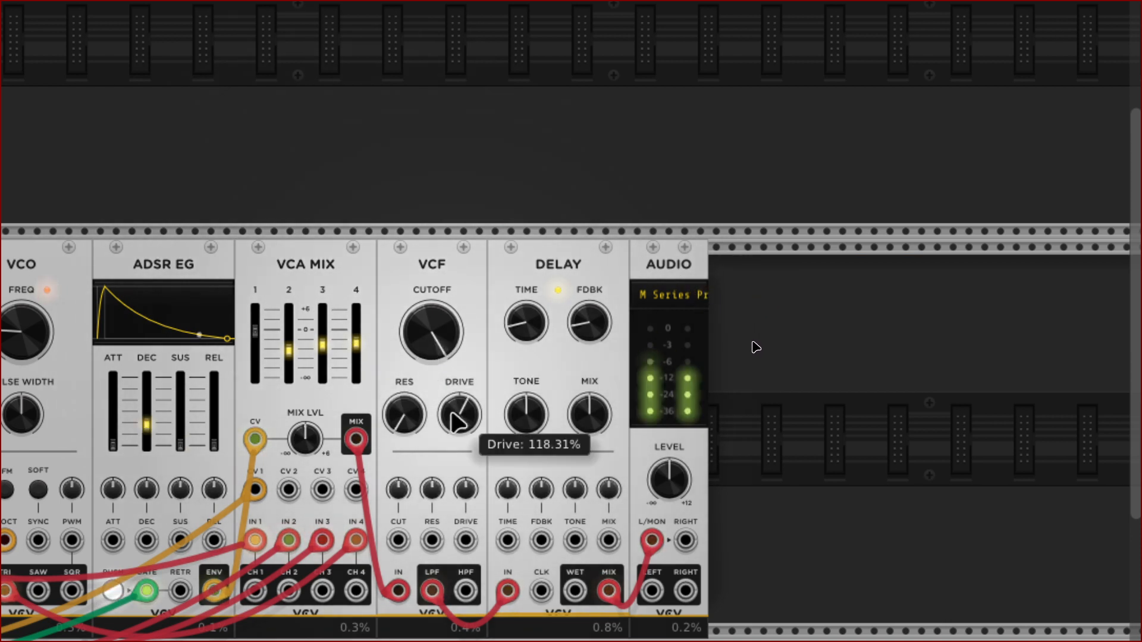
left_click_drag(466, 424, 466, 415)
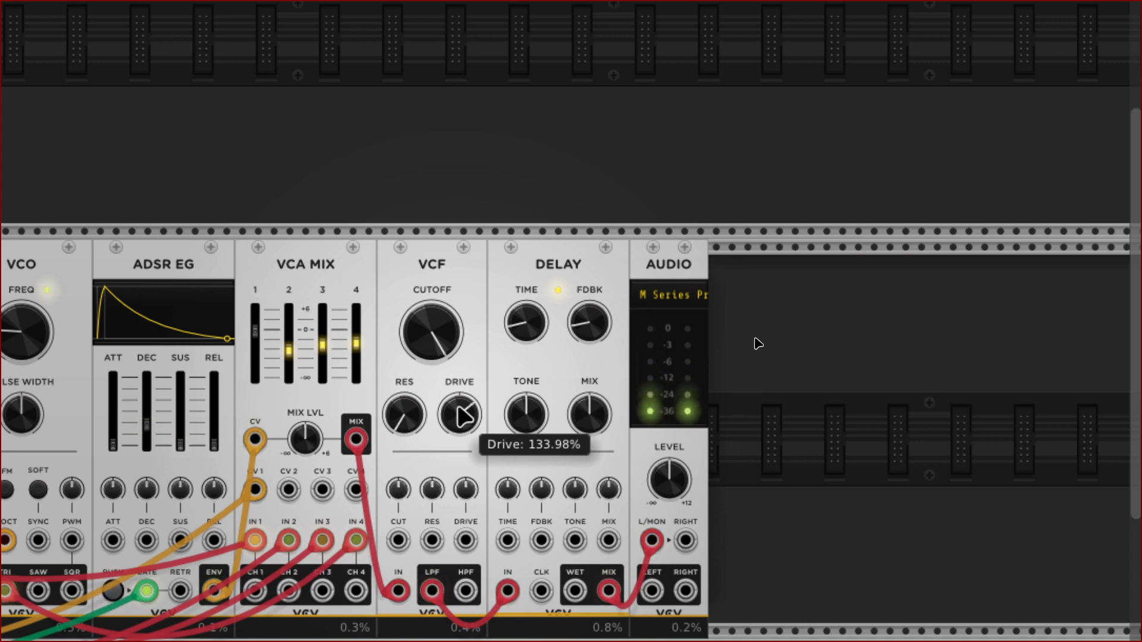
Shift the whole lower row of snare modules slightly right so its noise module lines up under the upper row's noise module.
scroll(332, 357, "left", 5)
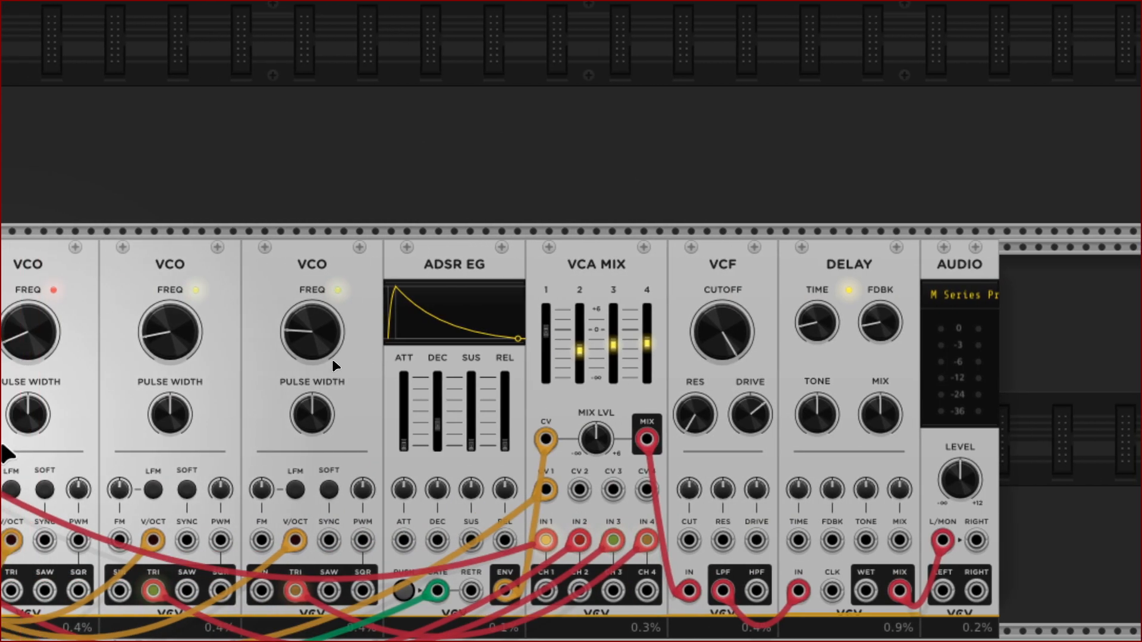
scroll(337, 358, "left", 8)
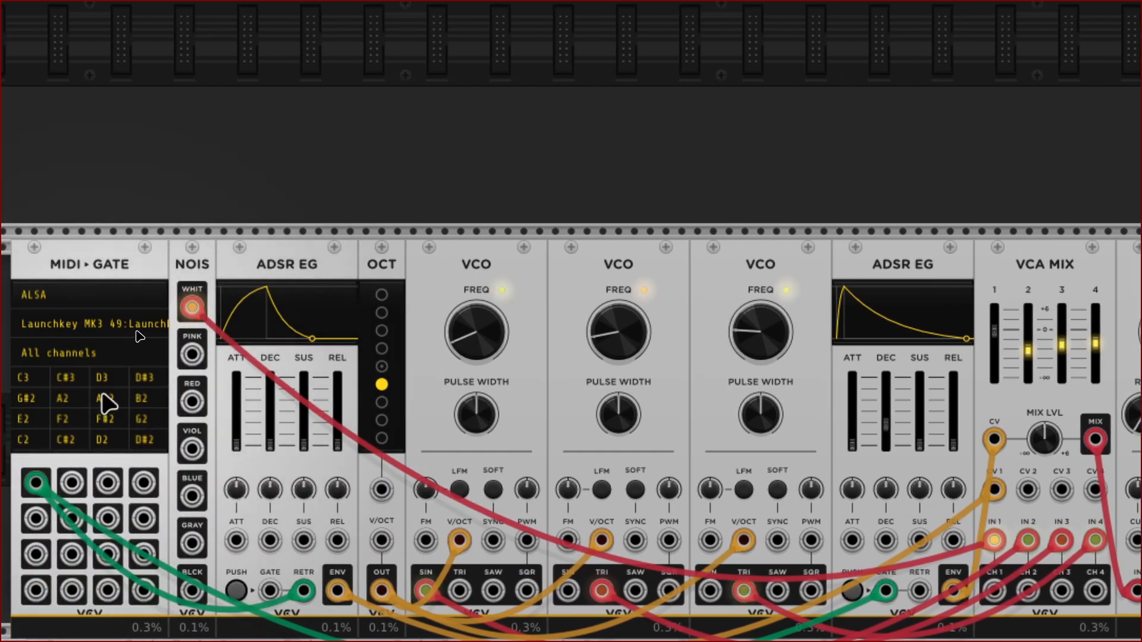
scroll(140, 337, "down", 4)
scroll(140, 337, "left", 3)
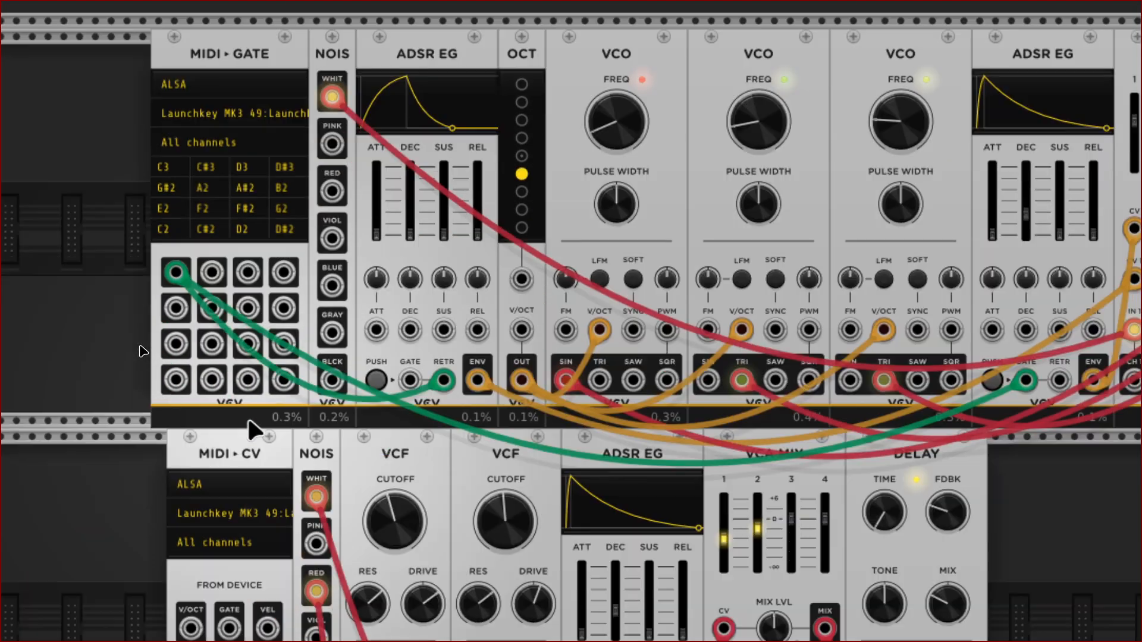
scroll(127, 433, "down", 1)
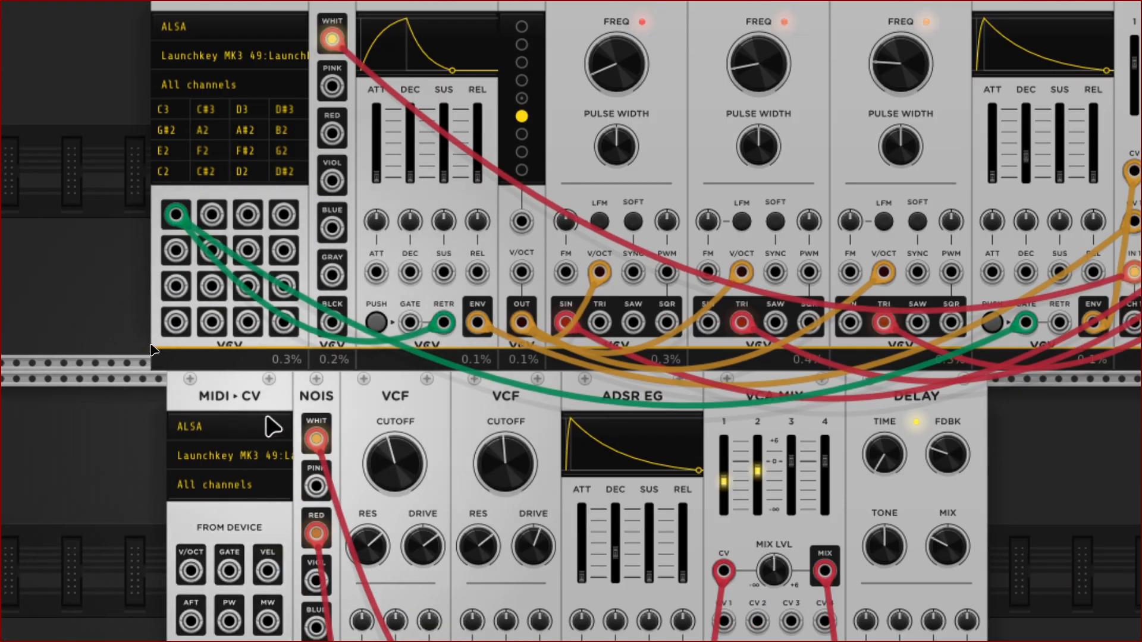
left_click_drag(281, 410, 938, 428)
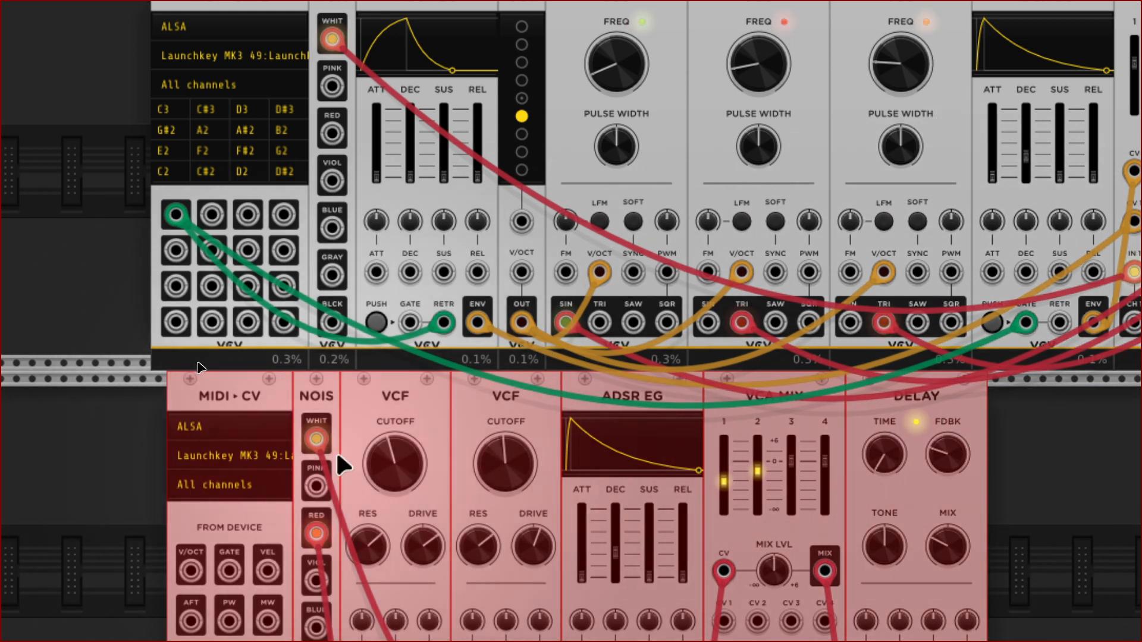
left_click_drag(364, 408, 373, 400)
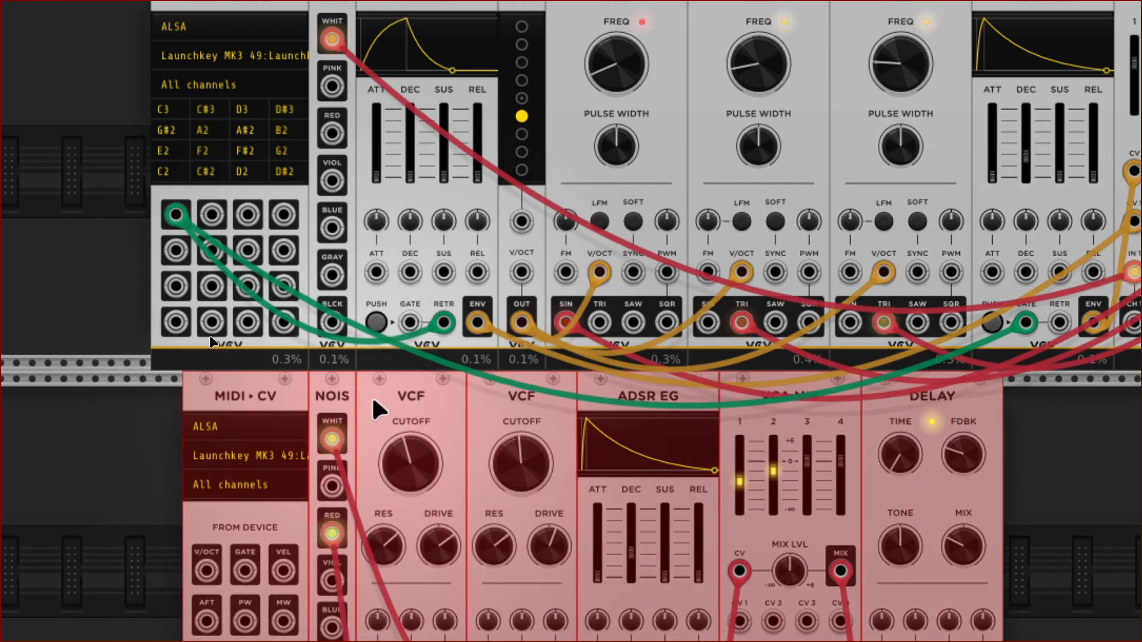
left_click(151, 544)
scroll(140, 576, "down", 6)
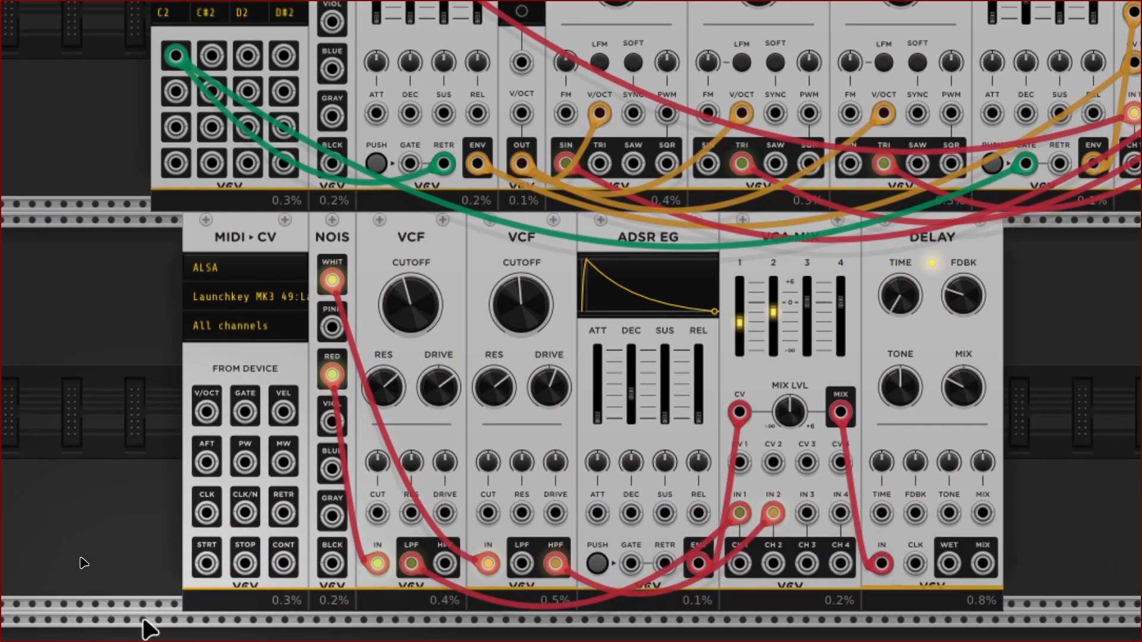
Raise the frequencies of the upper row's first two VCOs slightly.
scroll(153, 189, "up", 8)
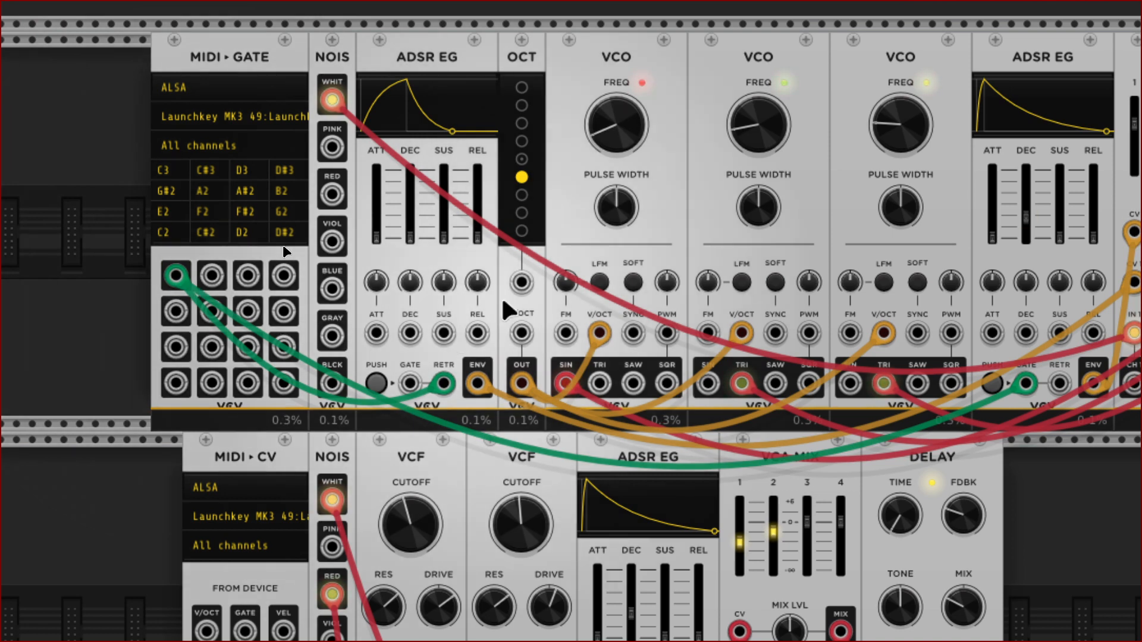
scroll(357, 588, "down", 6)
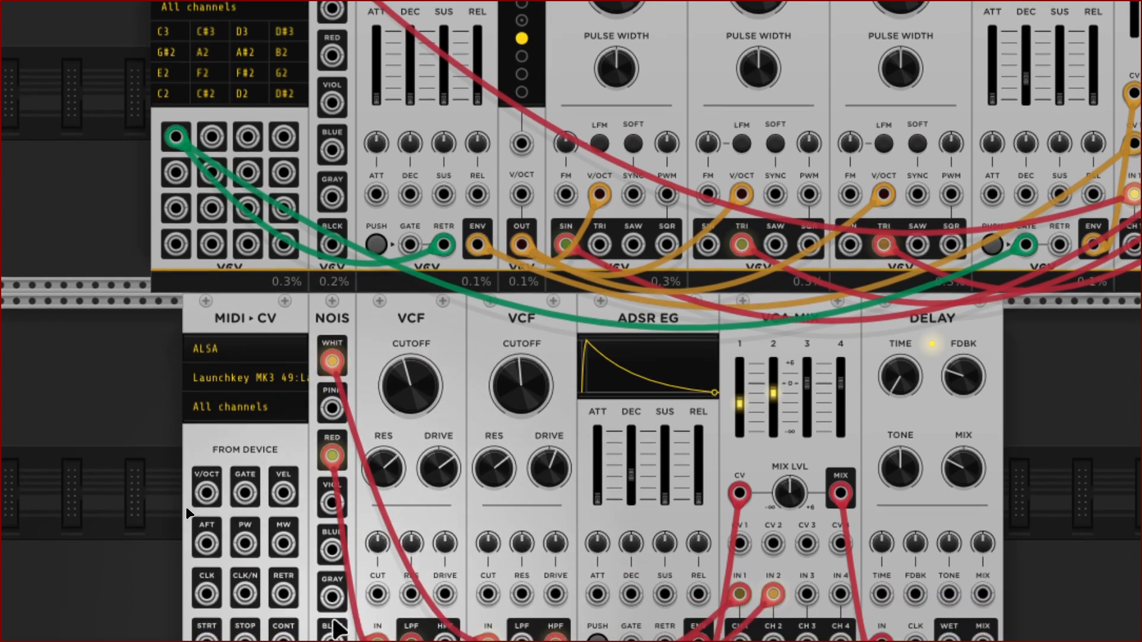
scroll(357, 593, "down", 3)
scroll(343, 624, "up", 6)
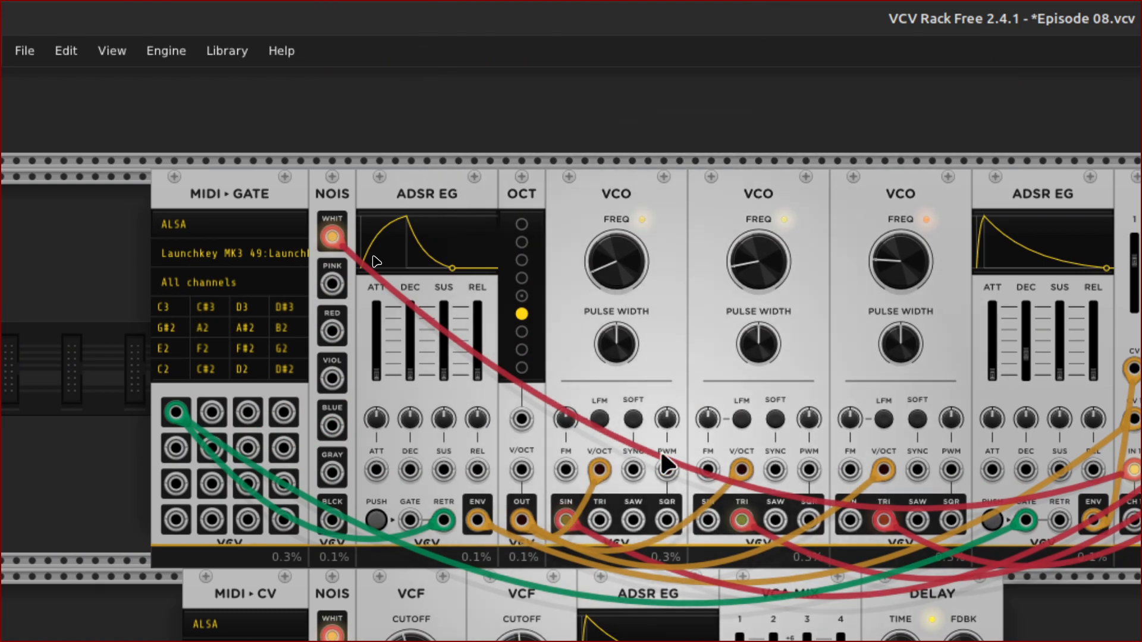
mouse_move(627, 264)
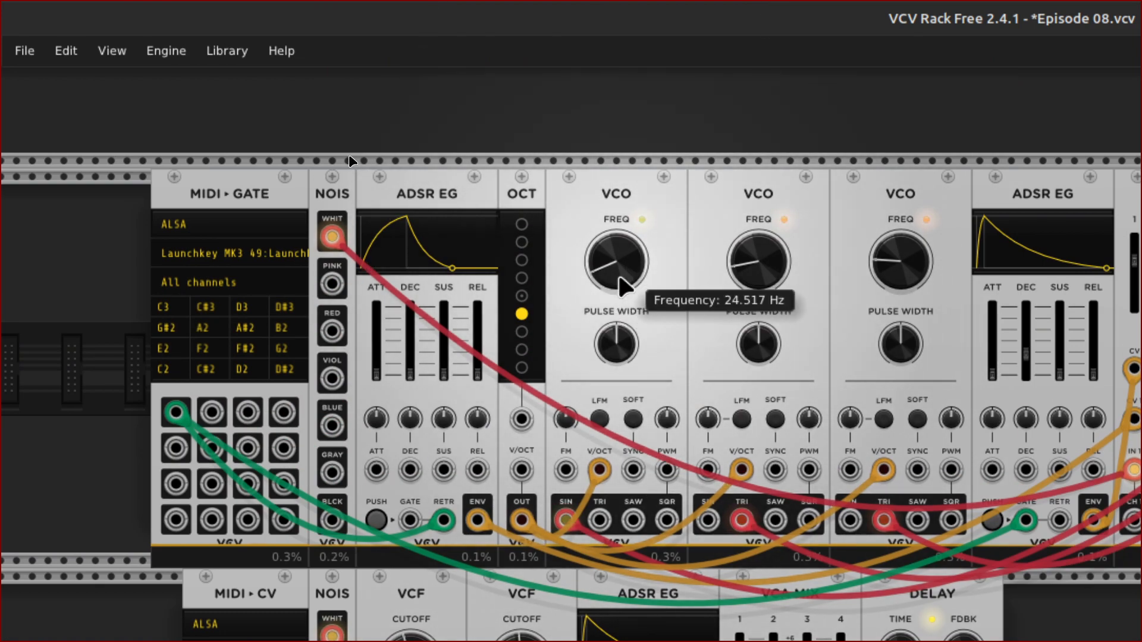
left_click_drag(618, 275, 618, 269)
mouse_move(752, 268)
left_click_drag(747, 272, 746, 267)
mouse_move(886, 270)
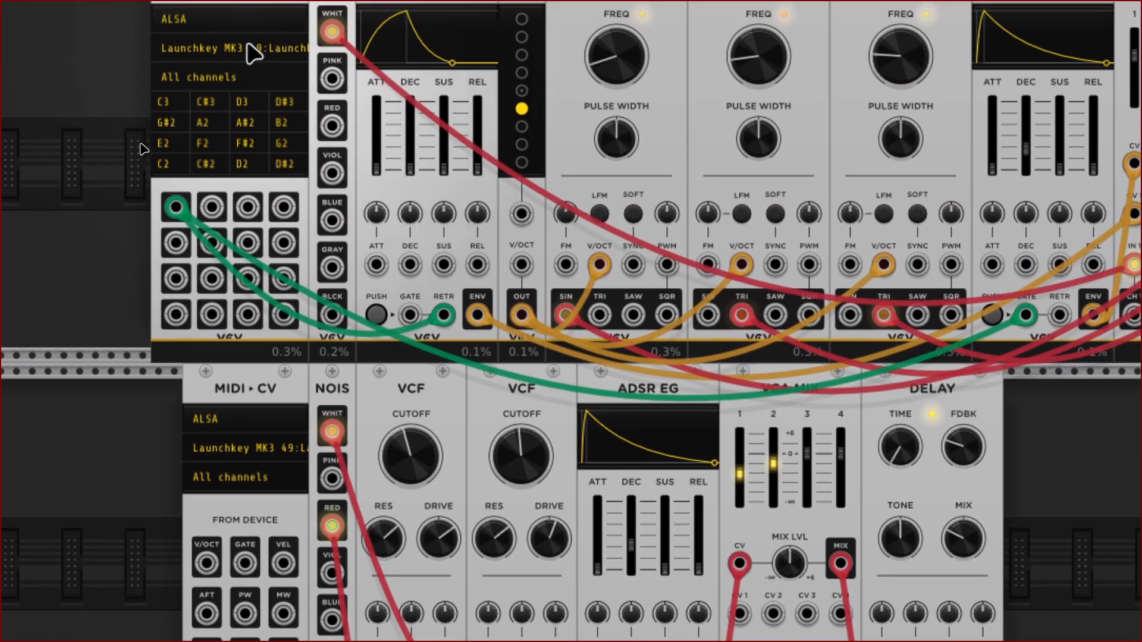
Connect the MIDI-Gate module's Gate 2 output to the lower row's ADSR EG gate input with a green cable.
right_click(213, 207)
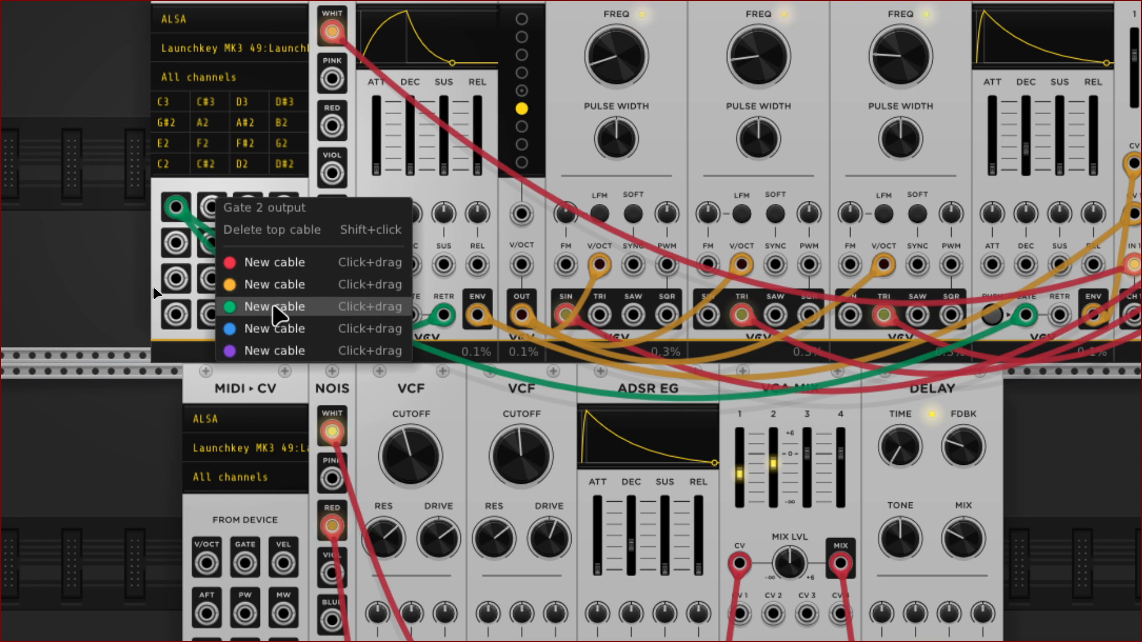
left_click(277, 306)
left_click_drag(562, 627, 634, 572)
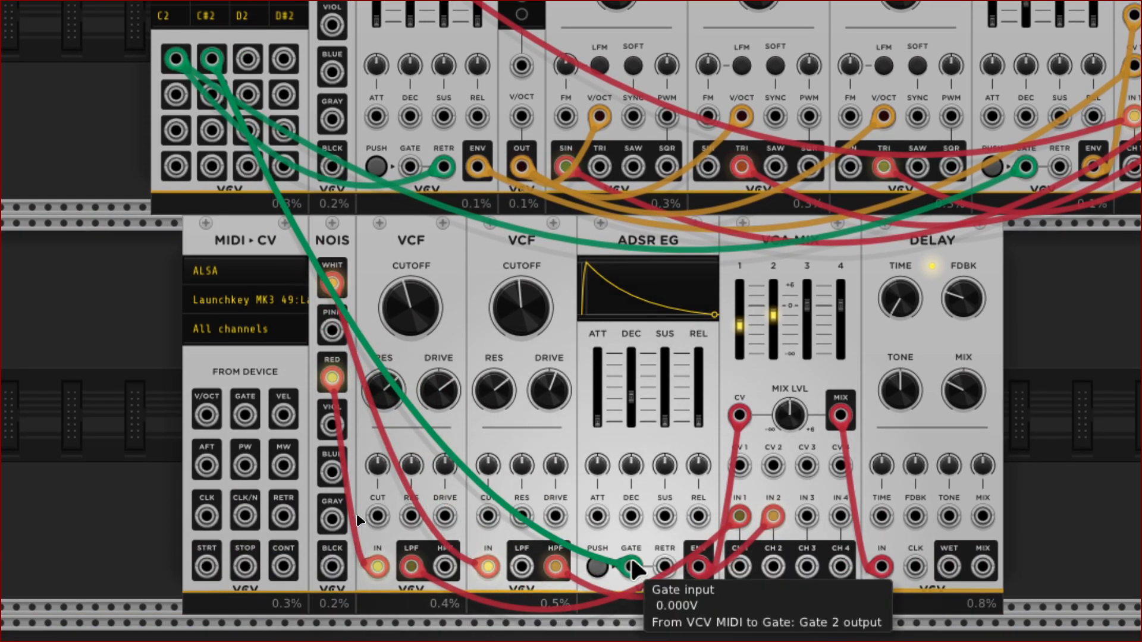
Move the Audio module from the end of the upper row down to the lower row, keeping its cable attached.
scroll(579, 24, "up", 5)
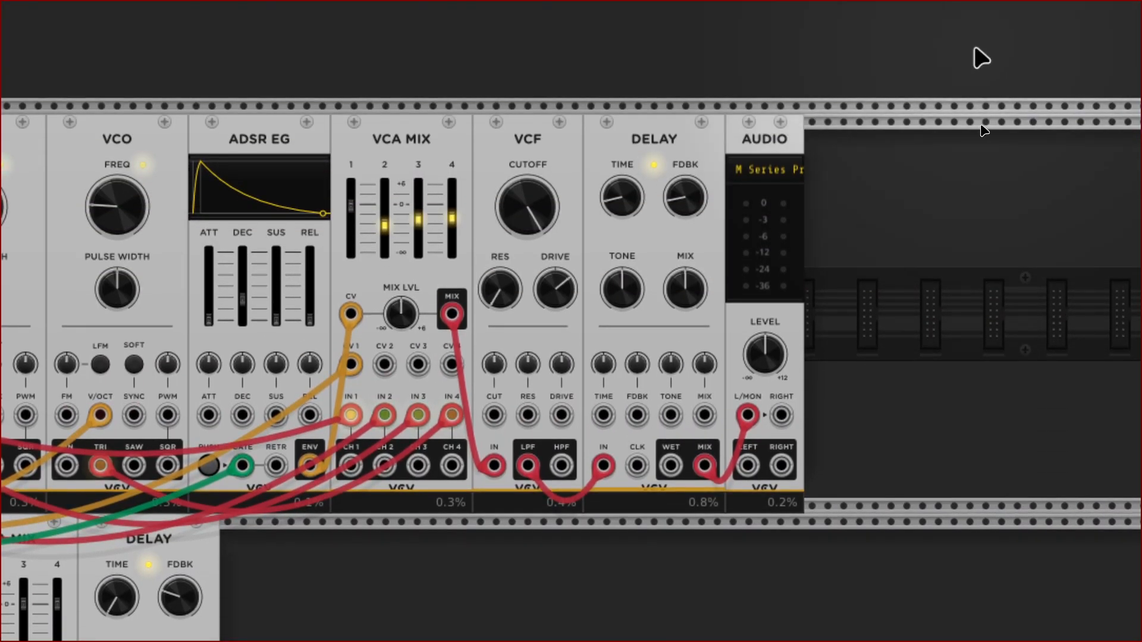
left_click_drag(773, 142, 779, 629)
scroll(775, 622, "down", 5)
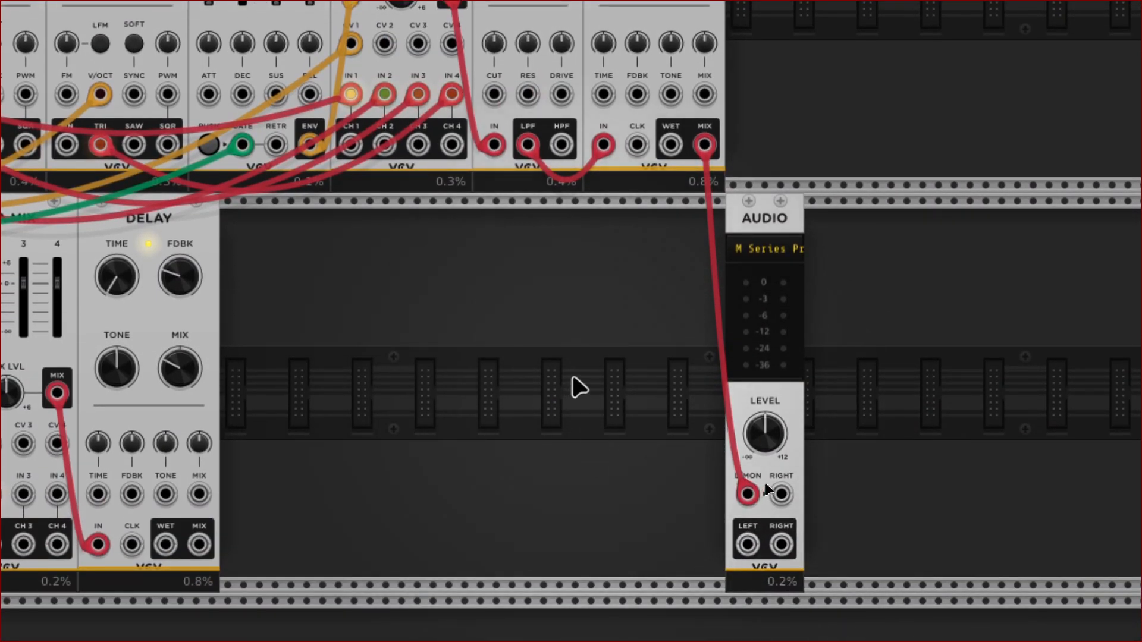
Add a VCA Mix module before Audio in the lower row and make its Mix output the source of Audio's left input cable.
right_click(449, 337)
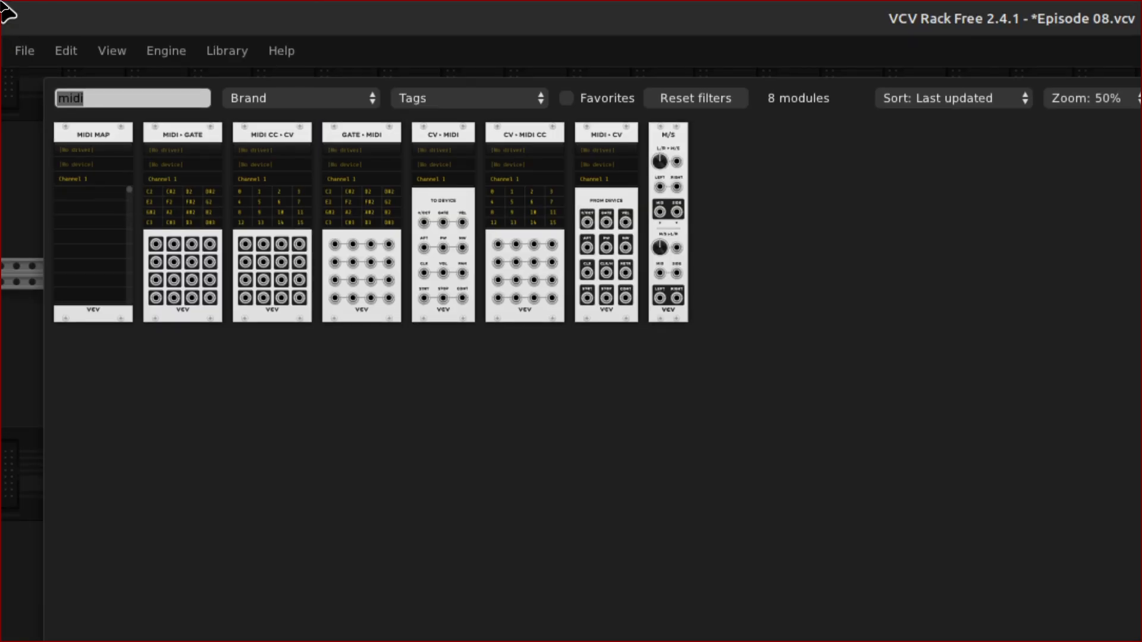
key("BackSpace")
type("mixer")
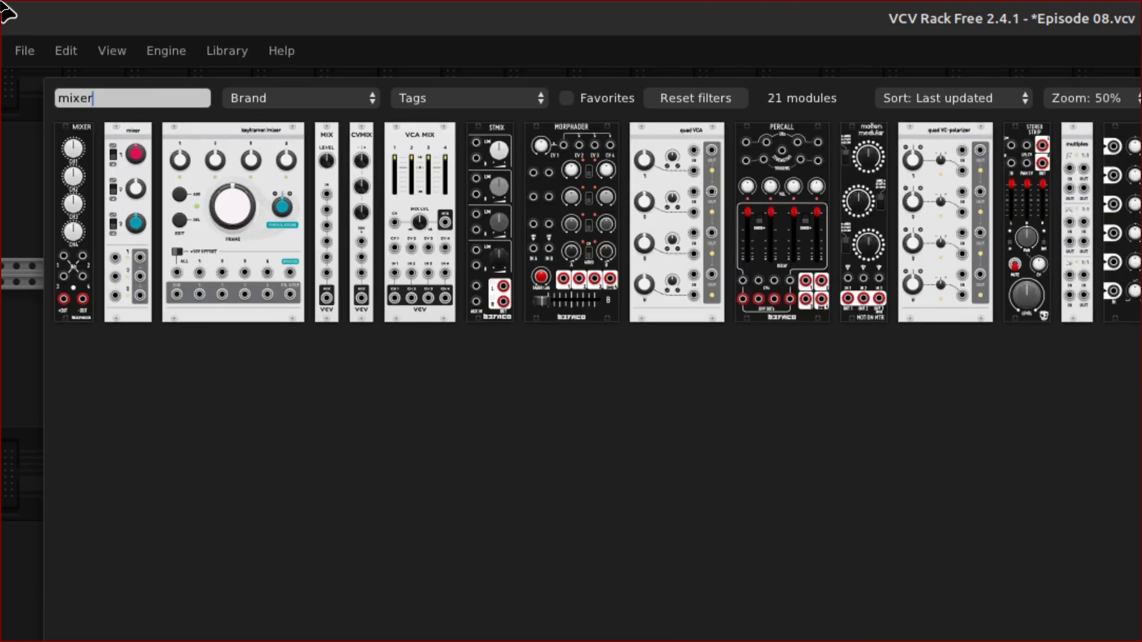
left_click(420, 220)
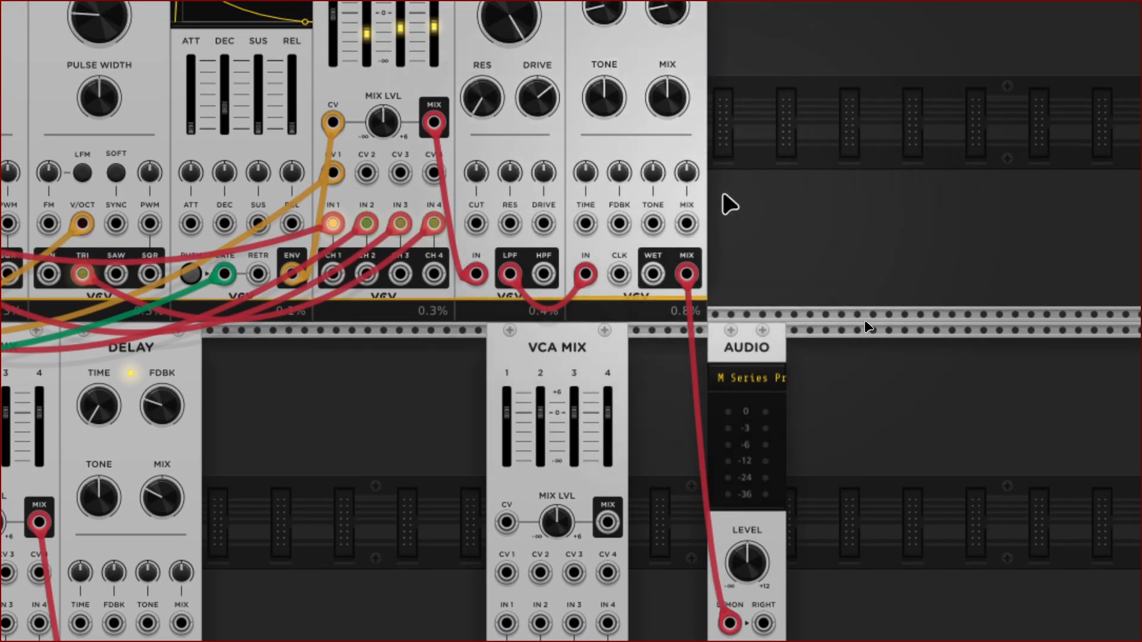
left_click_drag(687, 275, 618, 412)
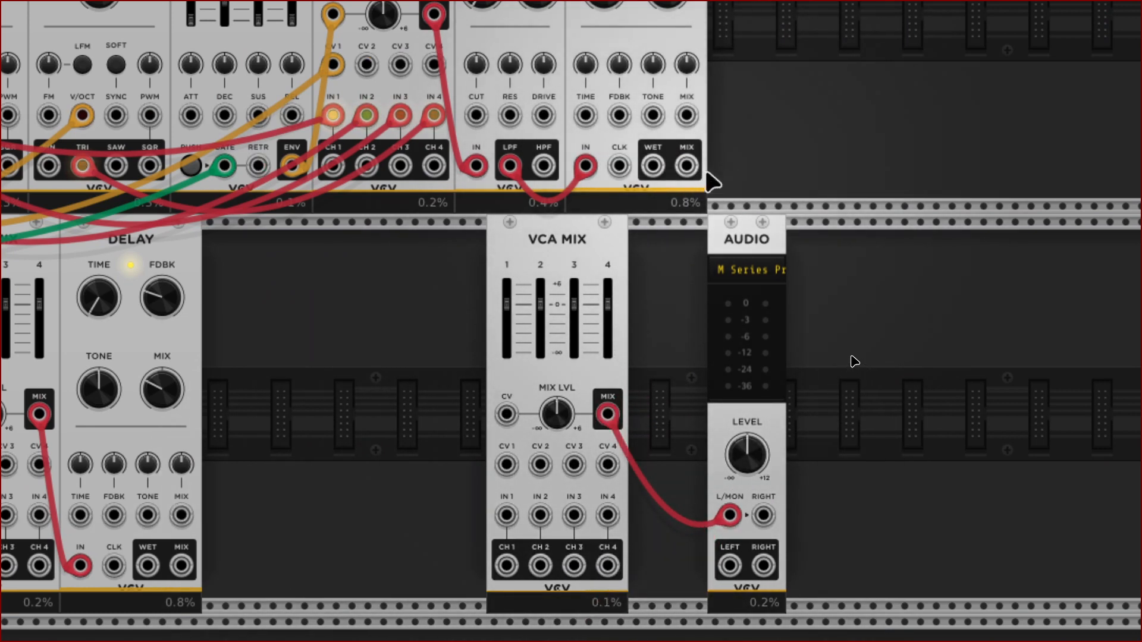
right_click(682, 165)
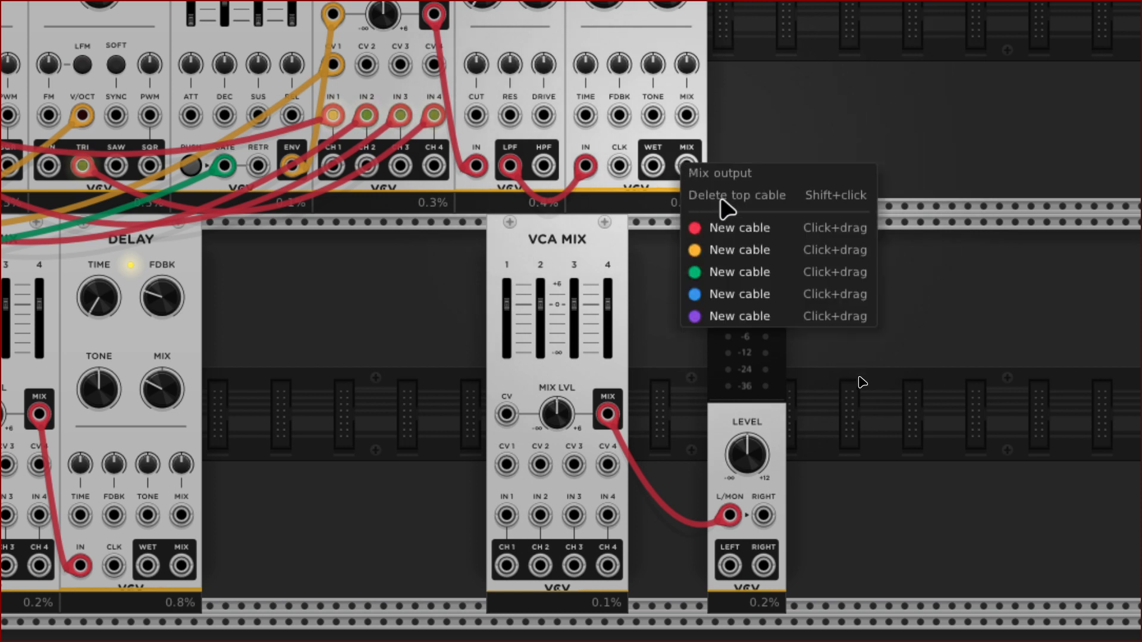
left_click_drag(722, 229, 506, 464)
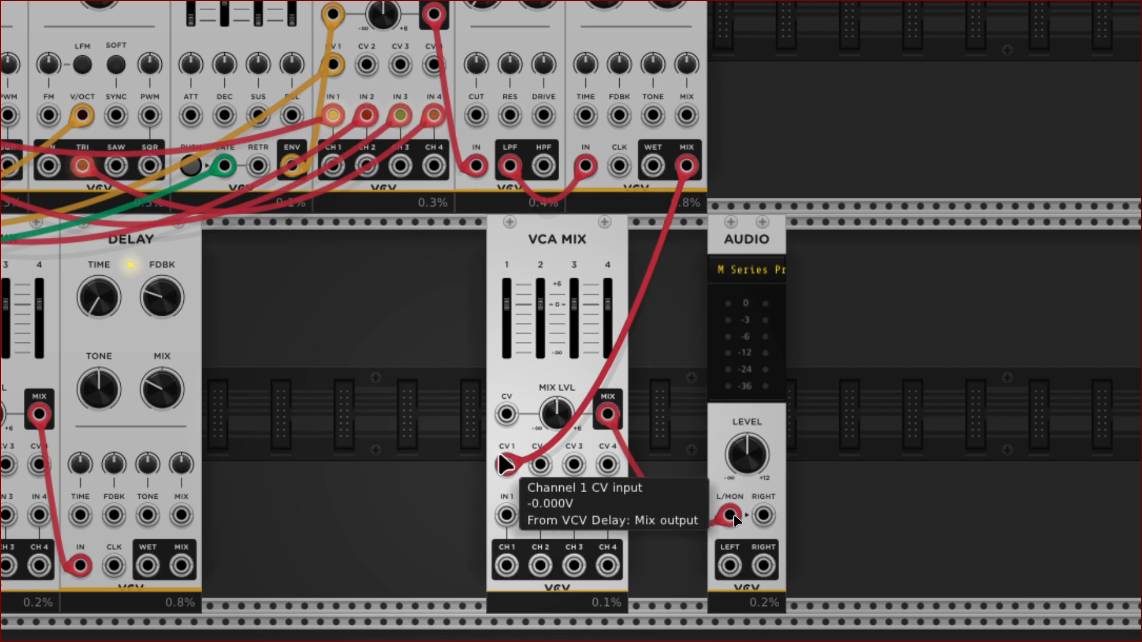
right_click(182, 568)
left_click_drag(237, 579, 538, 519)
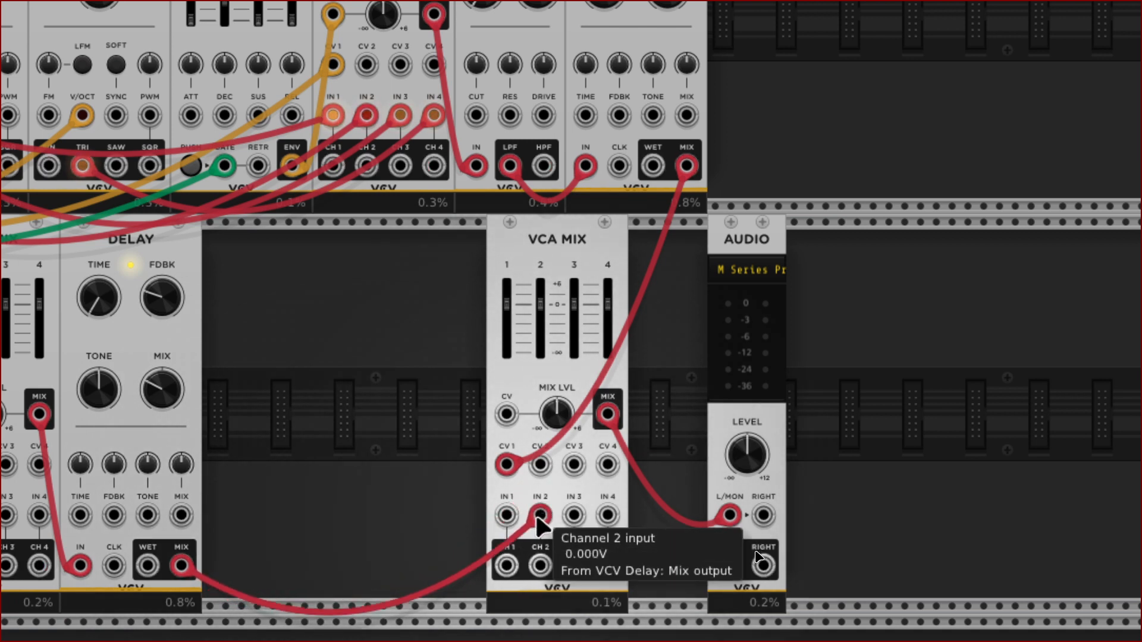
left_click_drag(506, 464, 505, 512)
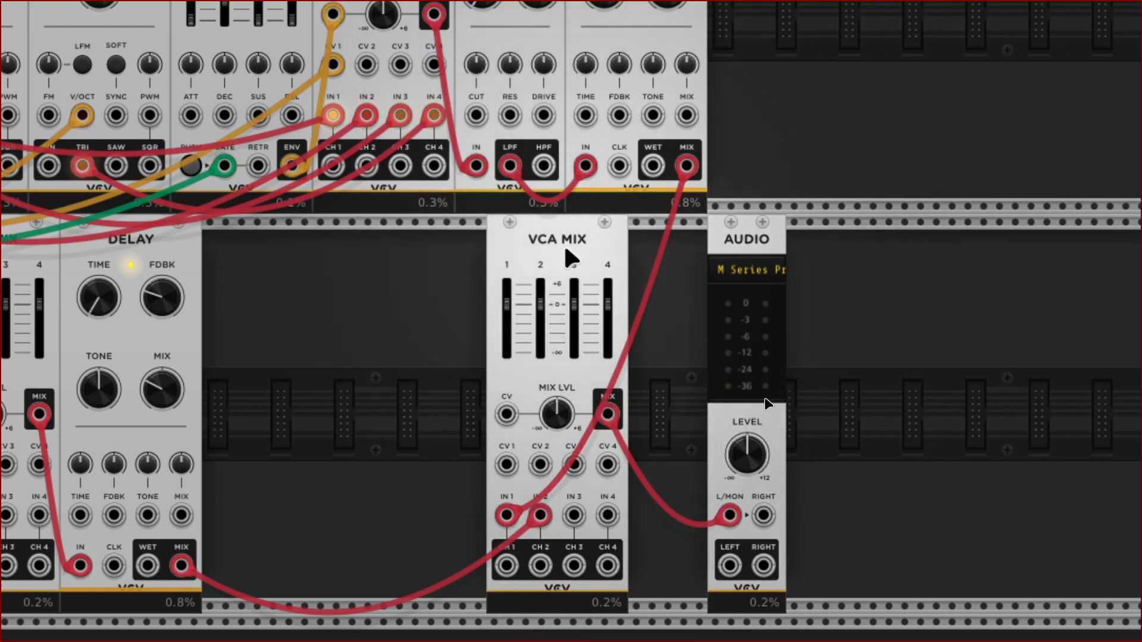
Place the new VCA Mix directly beside Audio and shift both modules right, past the end of the upper row.
left_click_drag(547, 253, 627, 250)
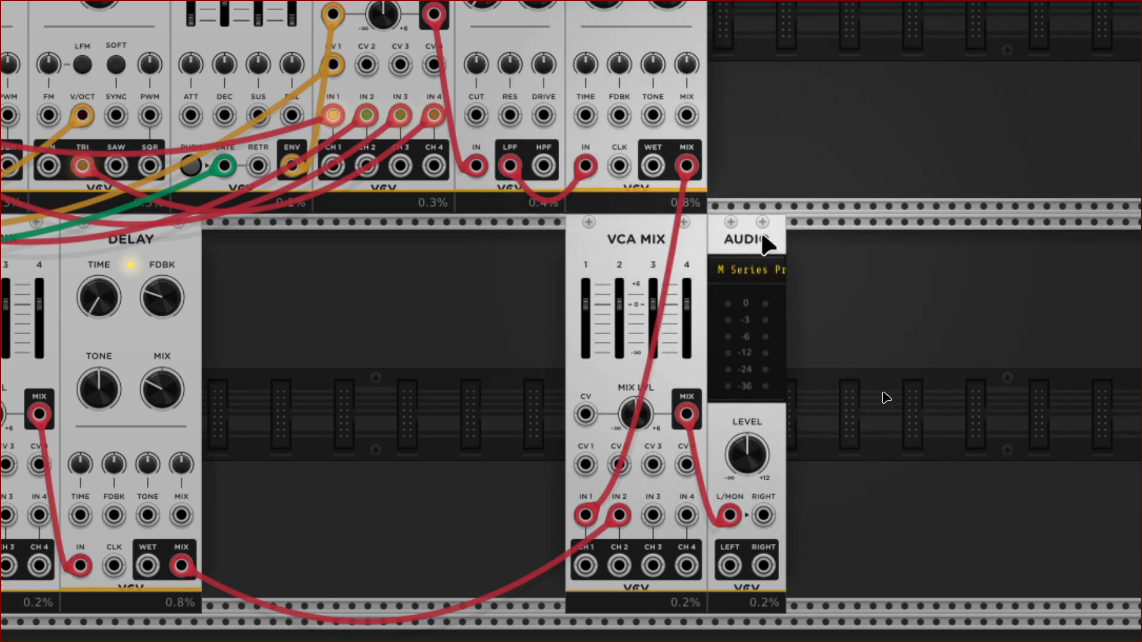
left_click(614, 233, "ctrl")
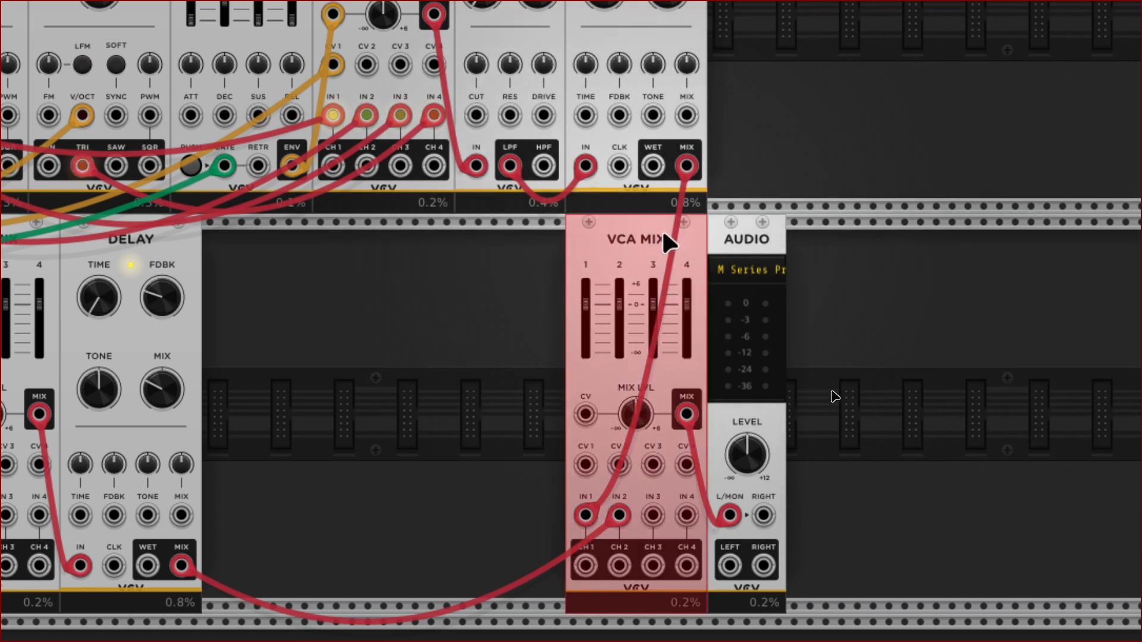
left_click(773, 239, "ctrl")
left_click_drag(610, 241, 743, 259)
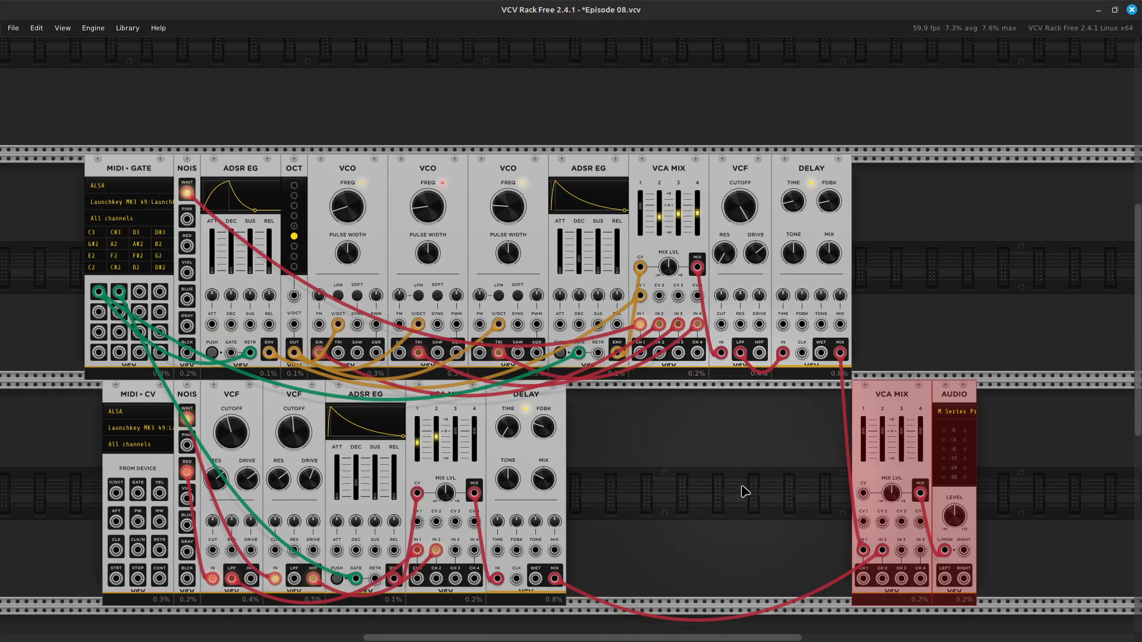
scroll(760, 553, "down", 2)
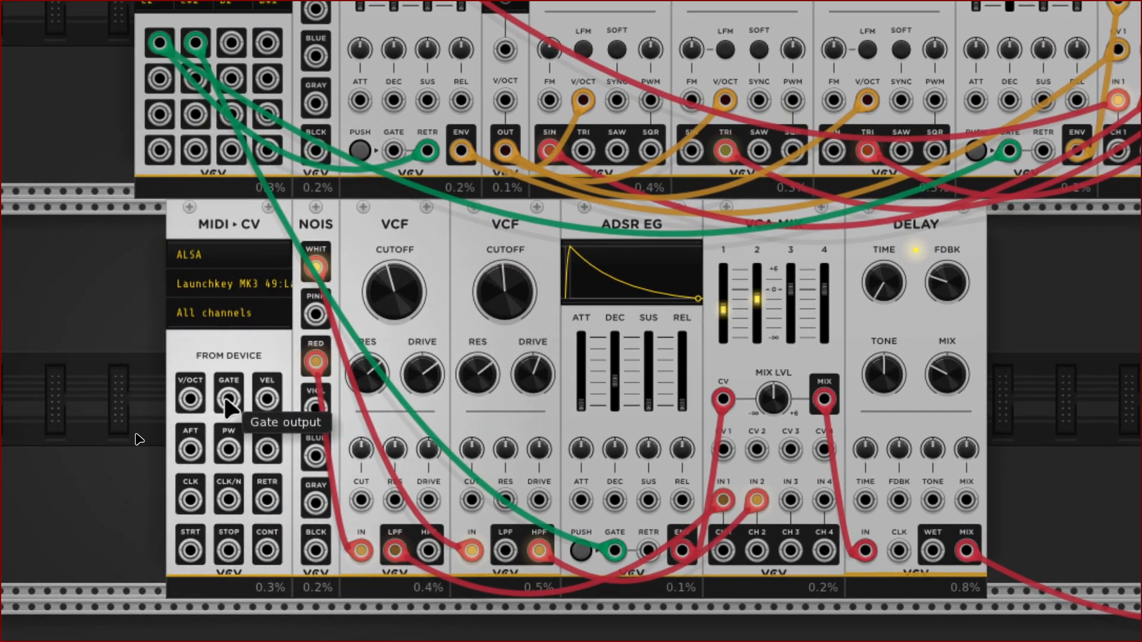
right_click(266, 409)
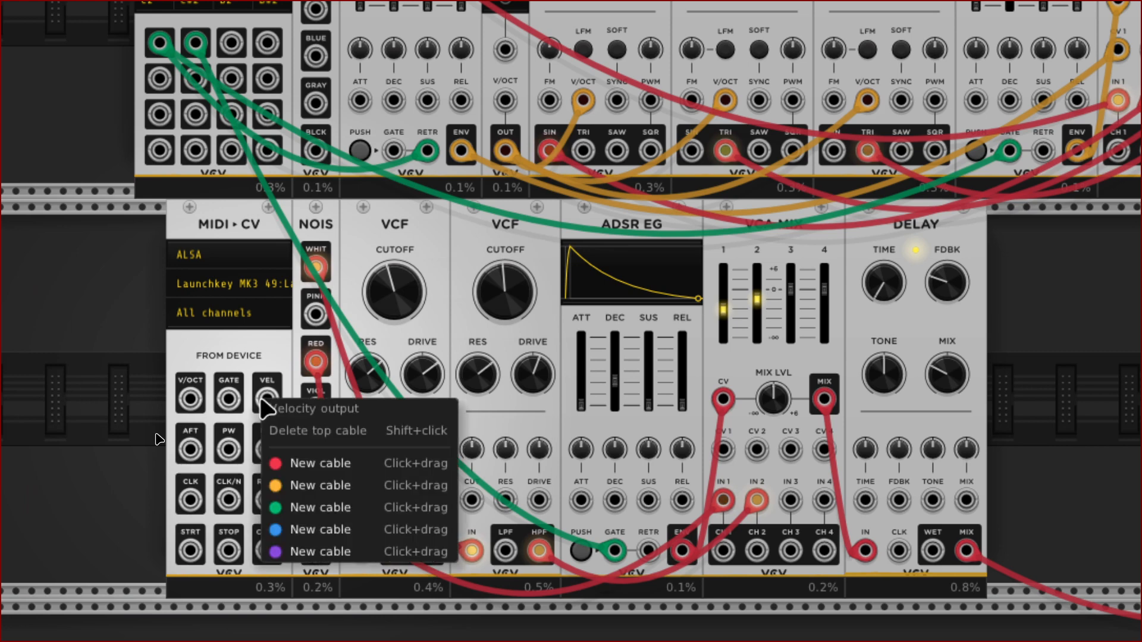
left_click_drag(278, 485, 788, 405)
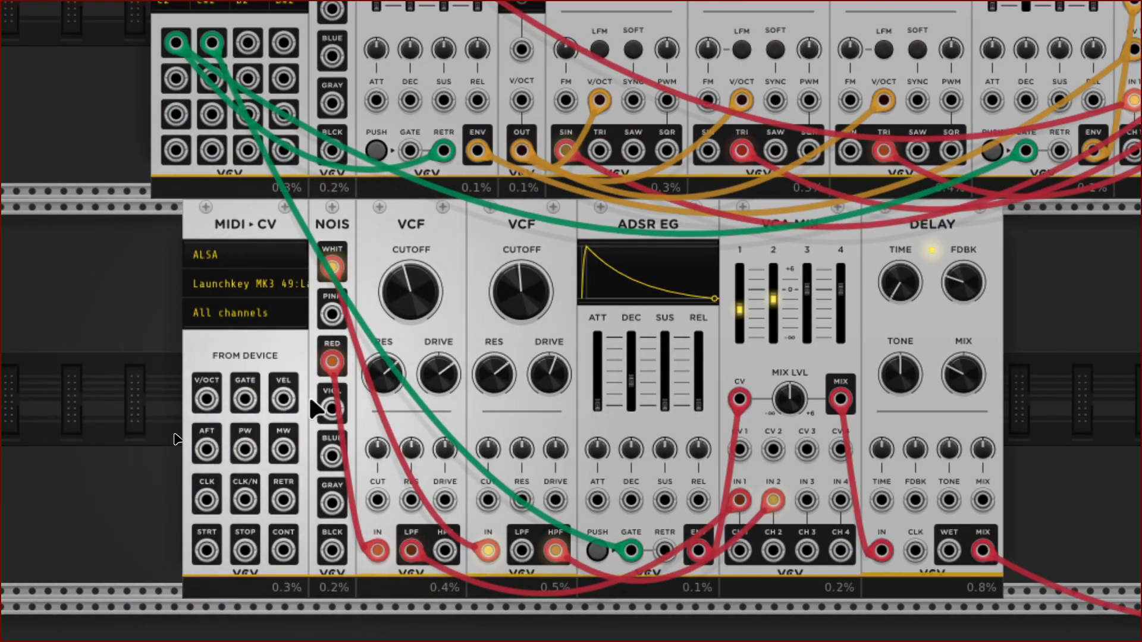
right_click(283, 404)
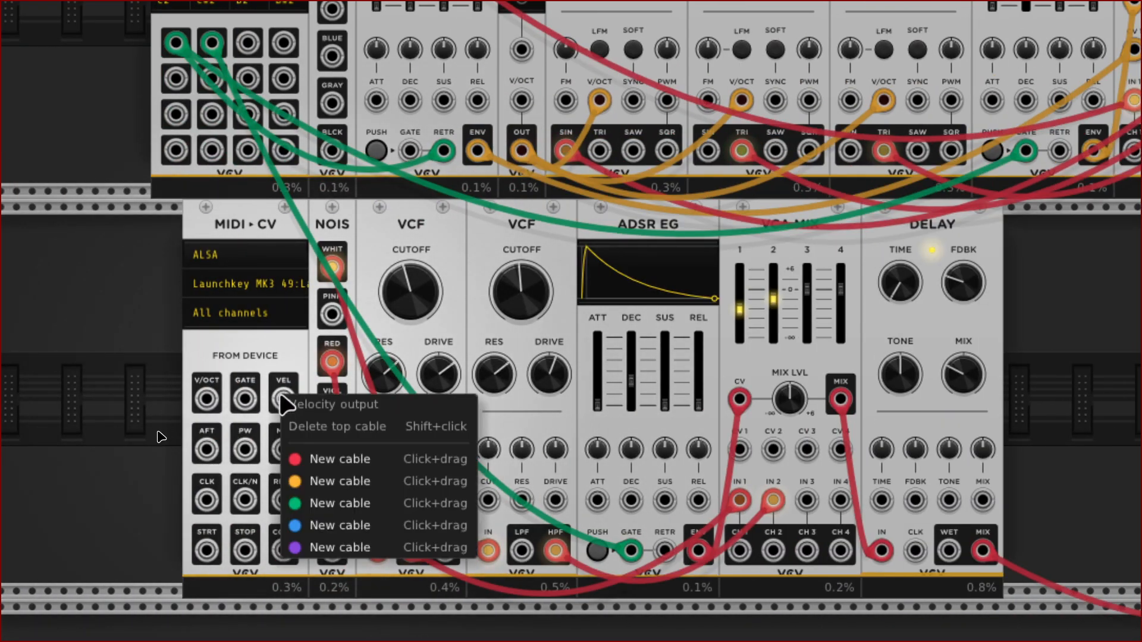
left_click_drag(293, 480, 933, 402)
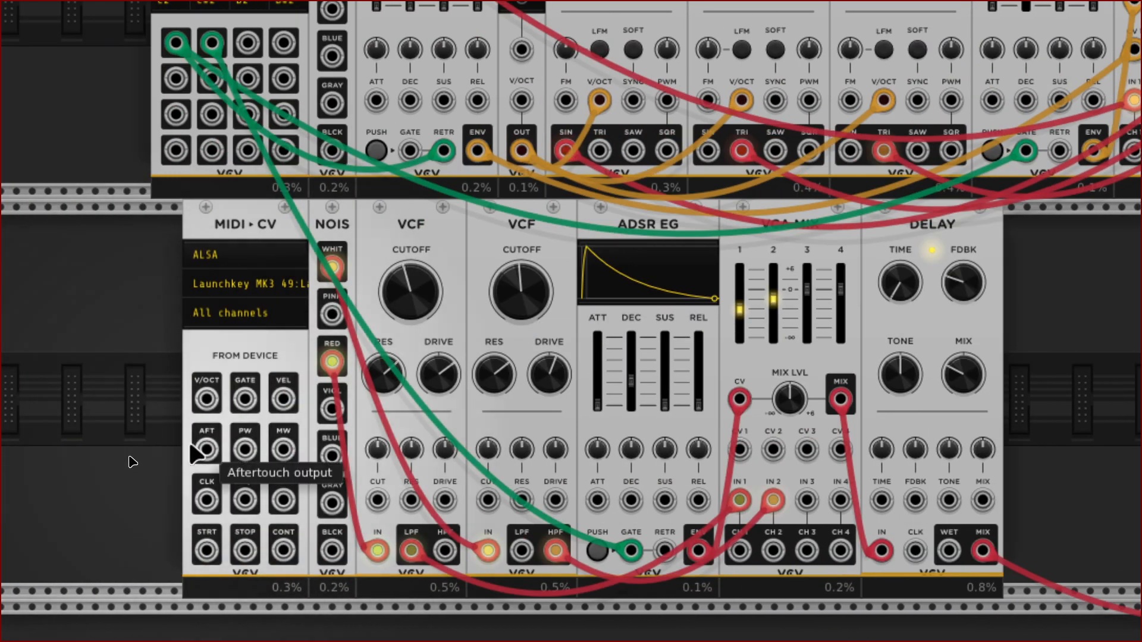
right_click(282, 399)
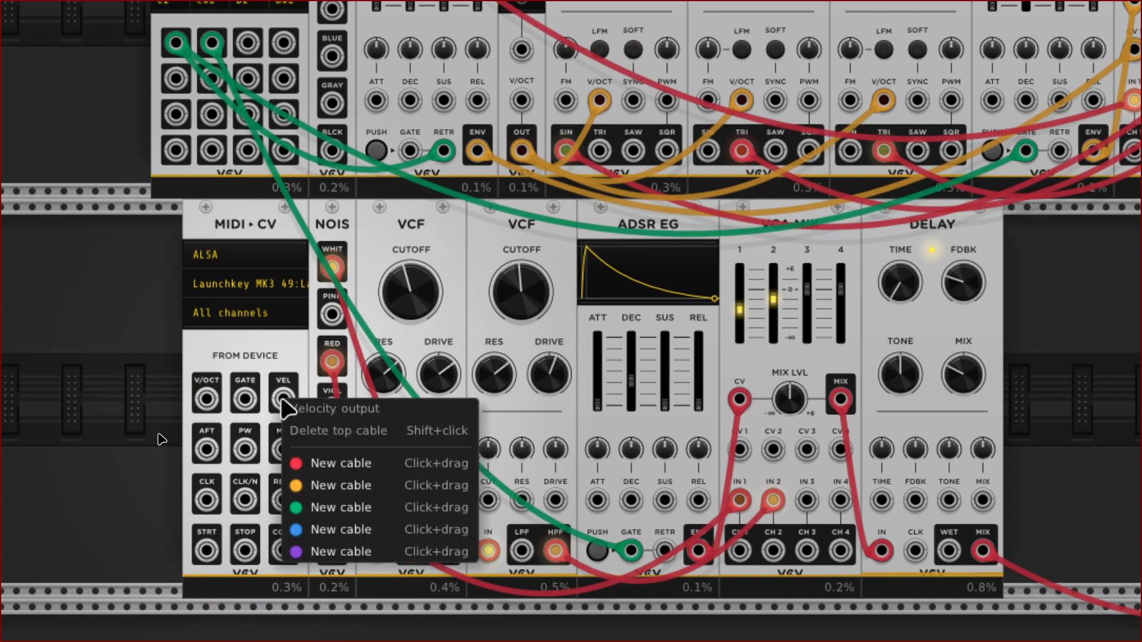
left_click(300, 485)
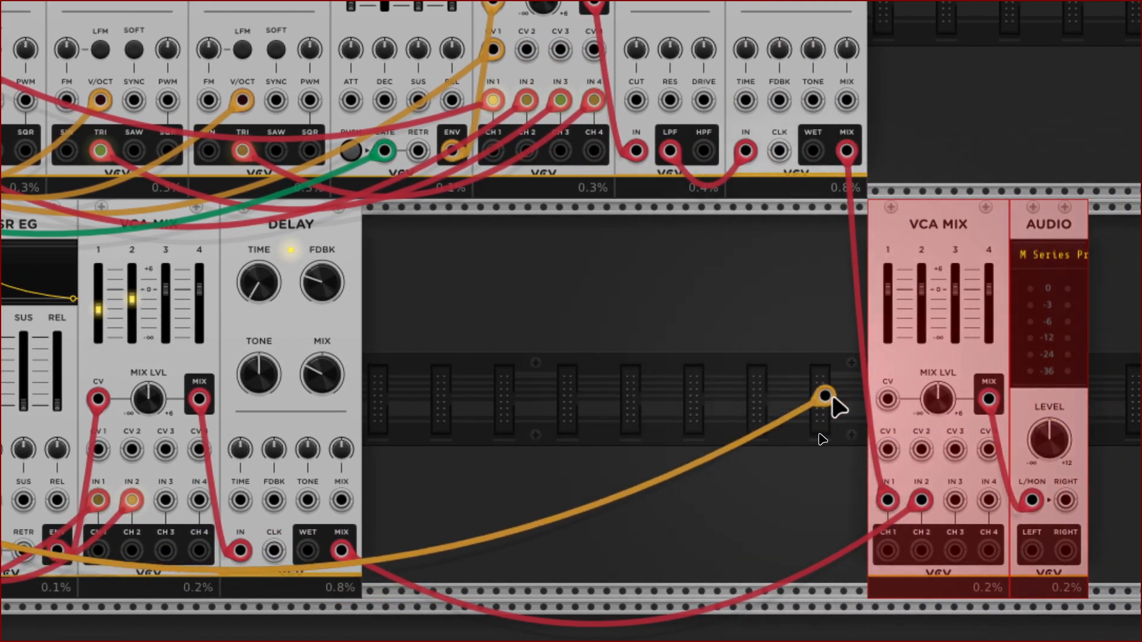
left_click(885, 447)
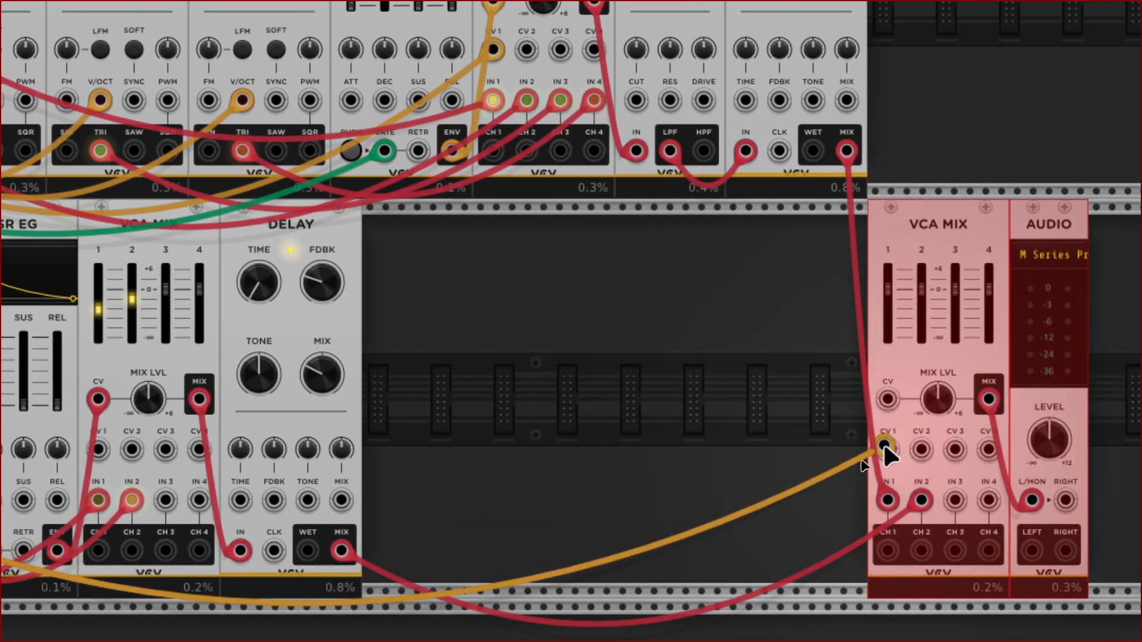
left_click_drag(884, 446, 773, 476)
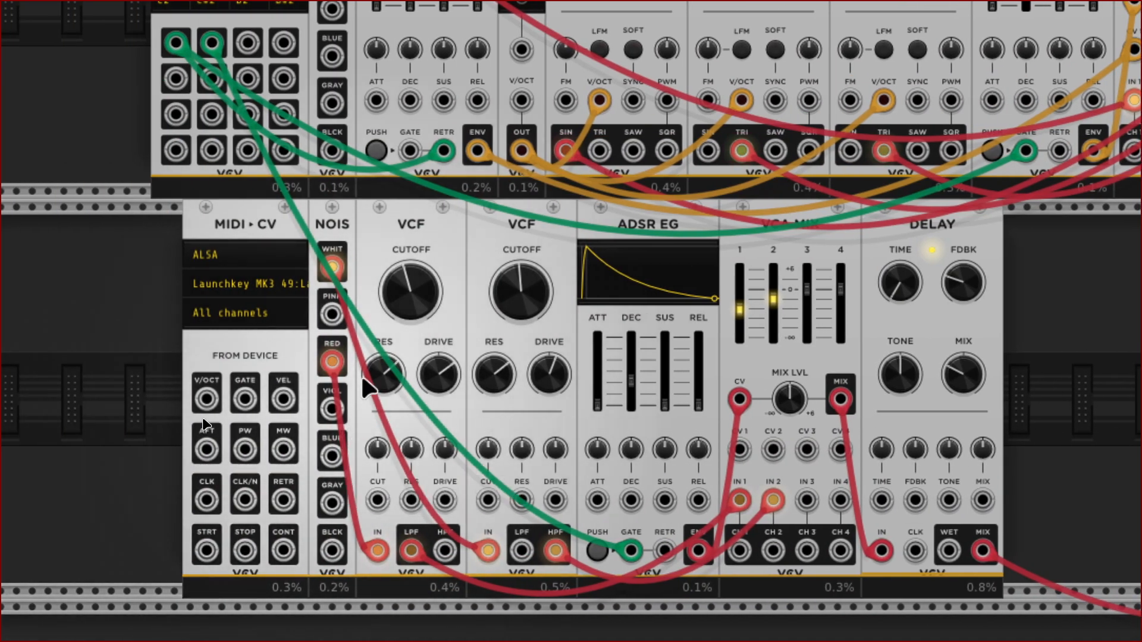
Connect the MIDI-CV module's Velocity output to the final VCA Mix's mix level CV input with a yellow cable.
right_click(283, 411)
left_click(308, 486)
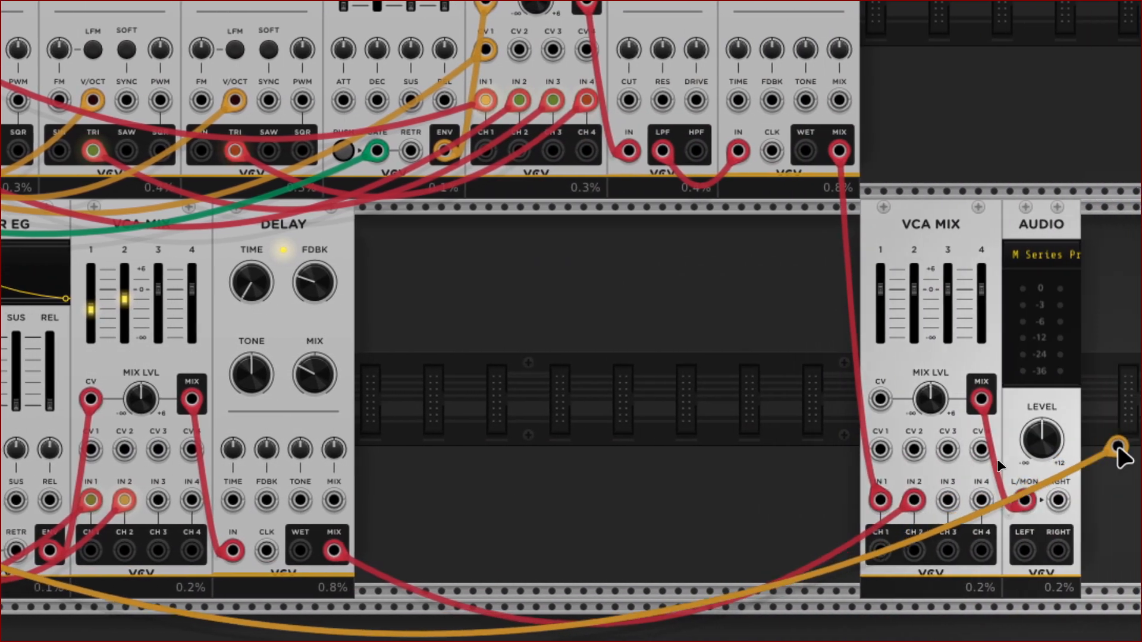
left_click(880, 398)
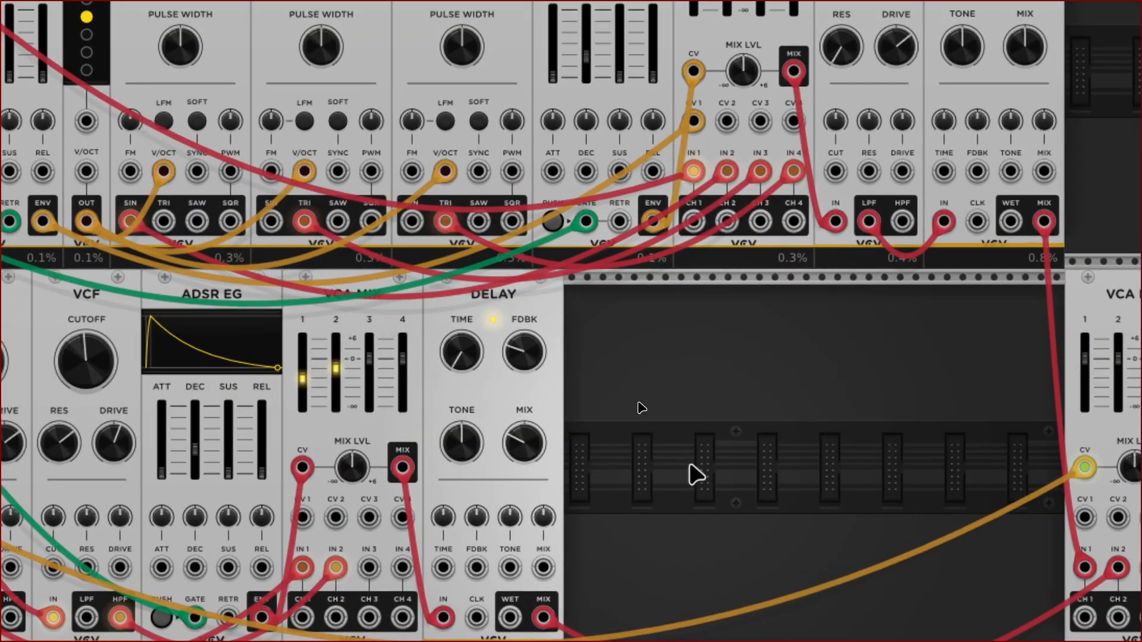
Reroute the snare VCA Mix's Mix output straight to the final mixer's channel 2 input and delete the lower row's Delay.
scroll(645, 469, "down", 5)
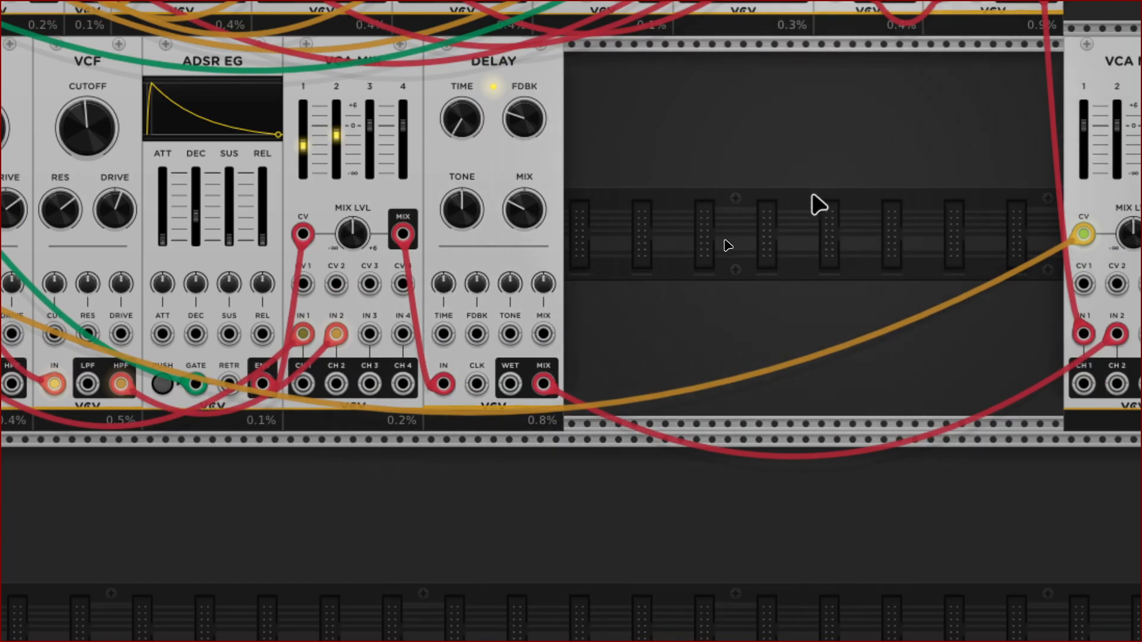
scroll(811, 209, "right", 5)
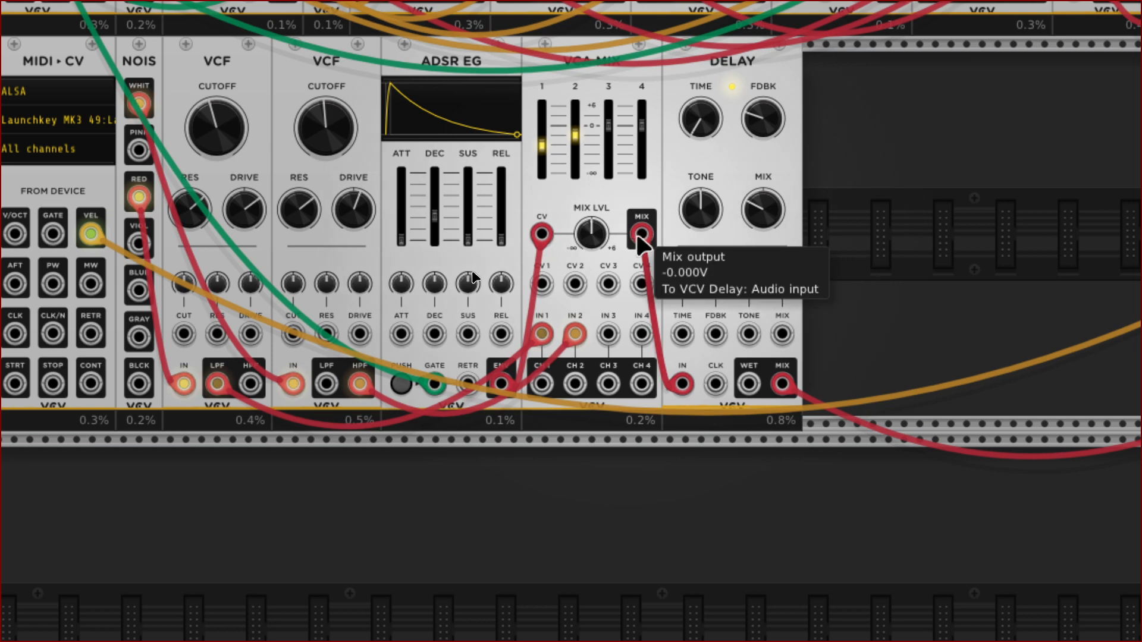
left_click_drag(641, 233, 716, 433)
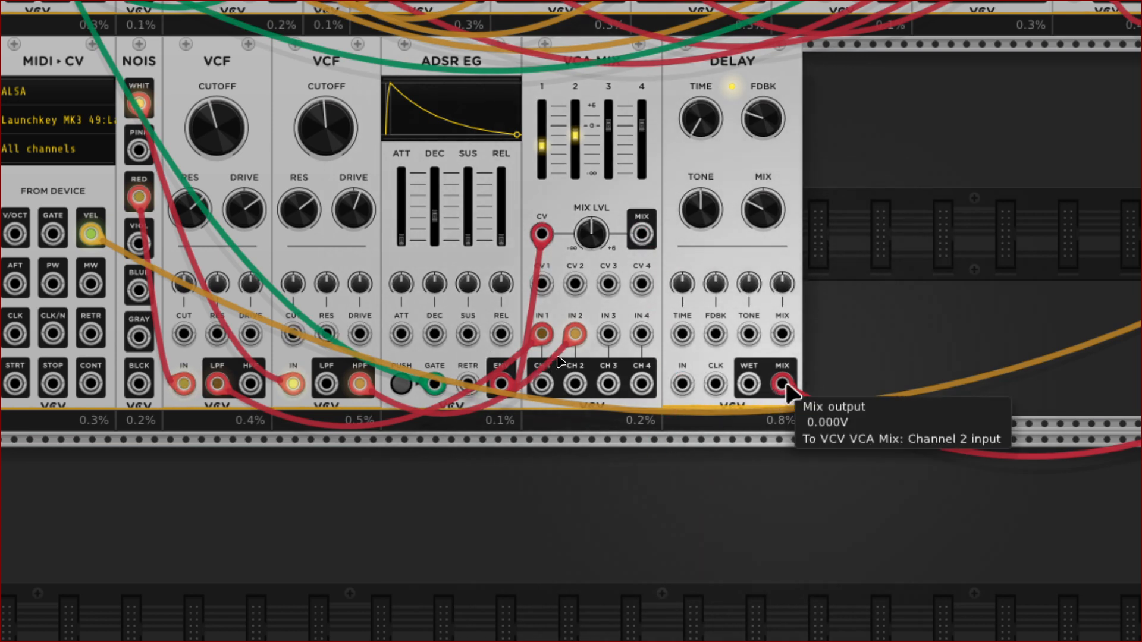
left_click_drag(782, 384, 641, 235)
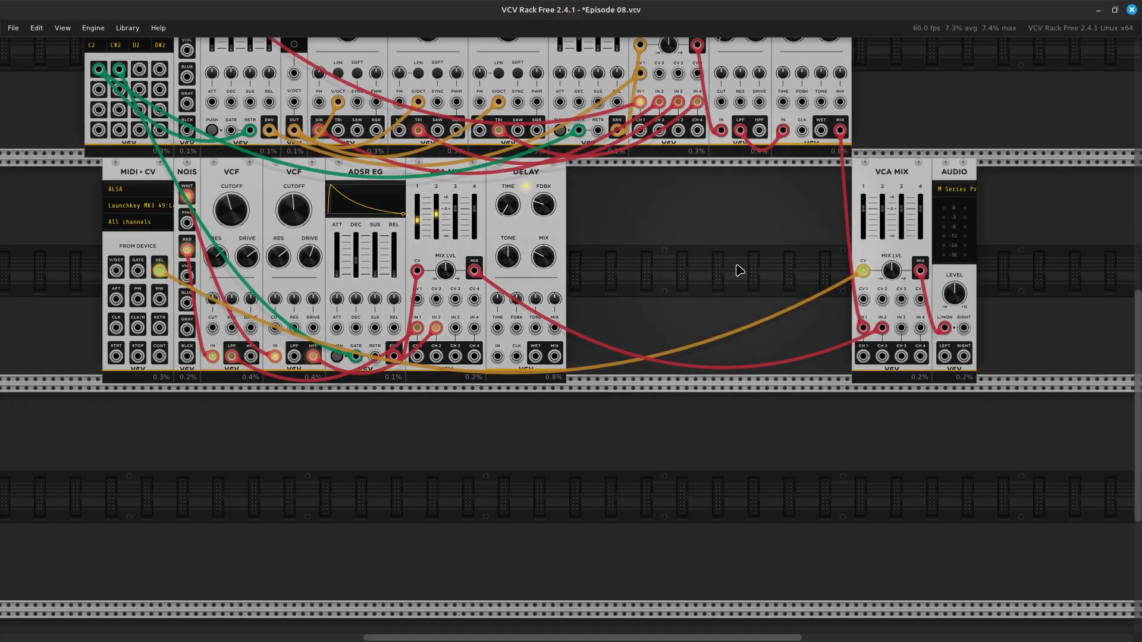
scroll(737, 267, "up", 5)
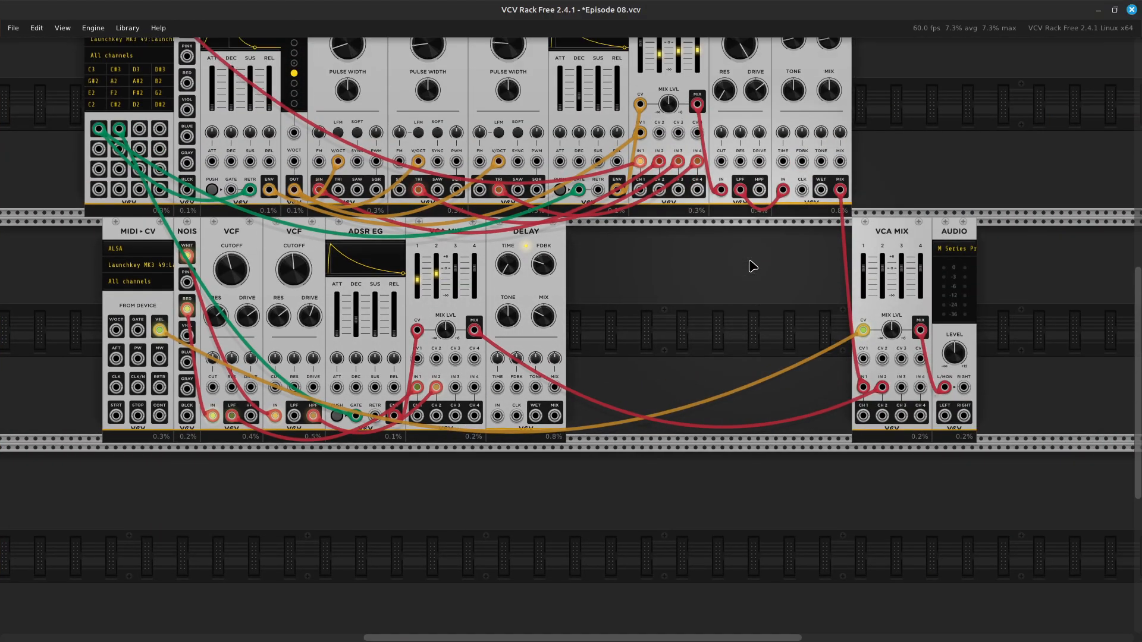
scroll(780, 292, "up", 5)
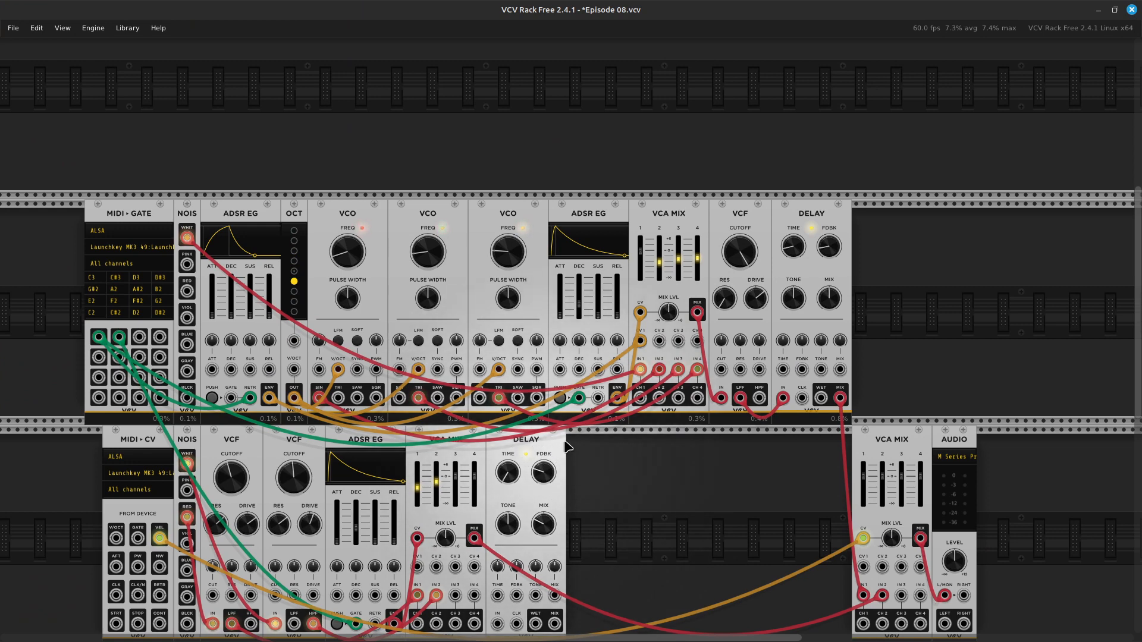
key("Delete")
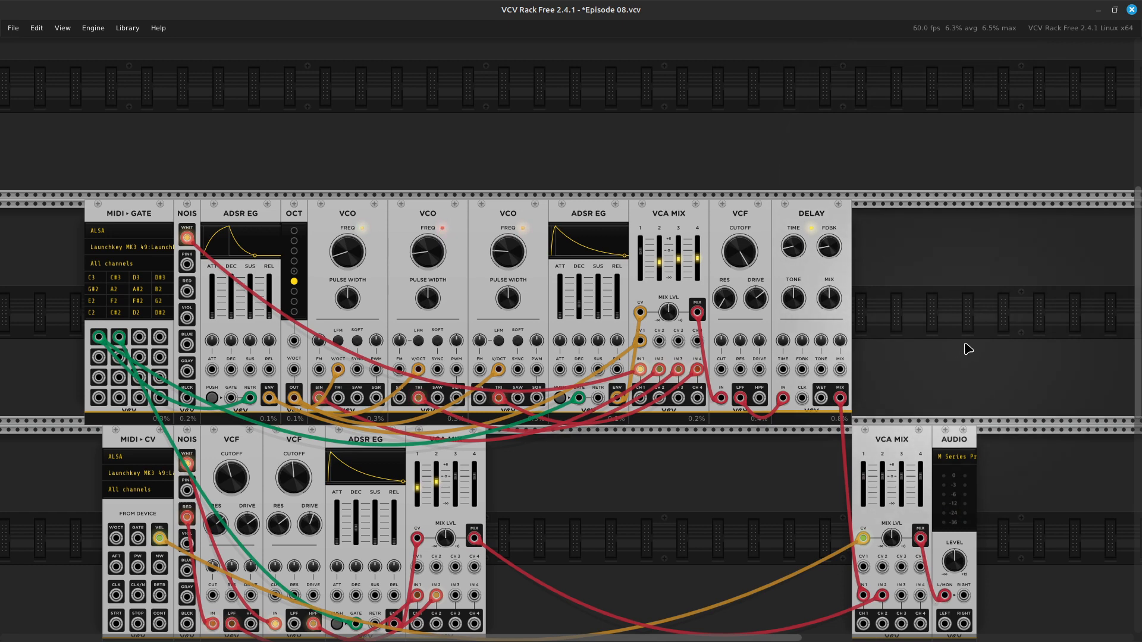
Disconnect the upper row's Delay from the VCF and feed the final mixer's channel 1 input directly from the VCF's lowpass output.
scroll(968, 348, "up", 2)
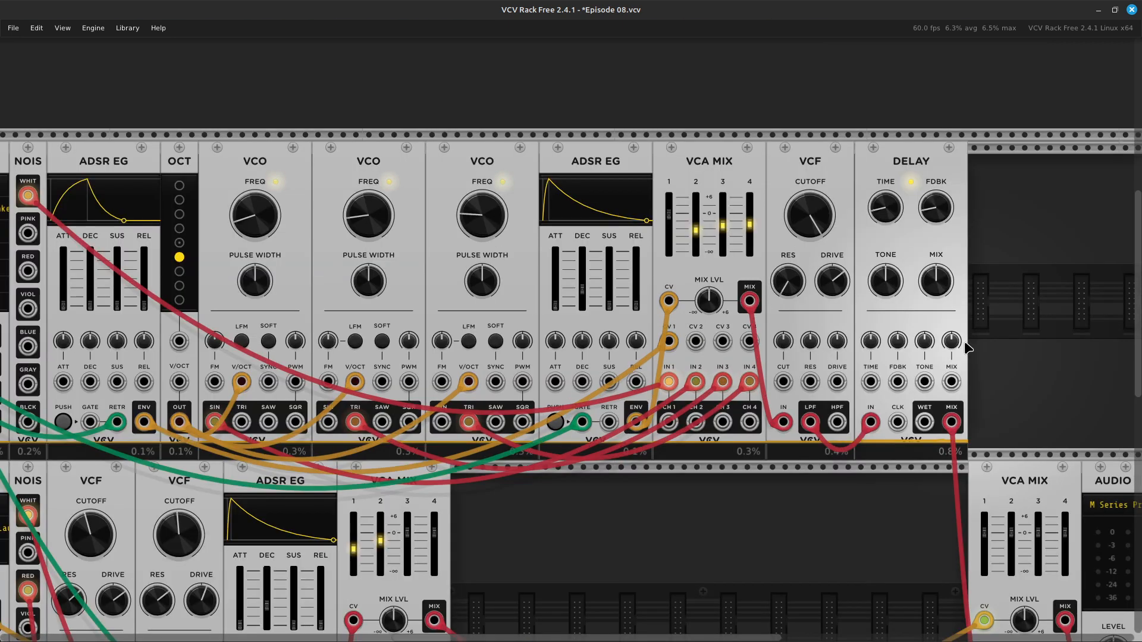
scroll(968, 348, "up", 2)
scroll(968, 348, "up", 3)
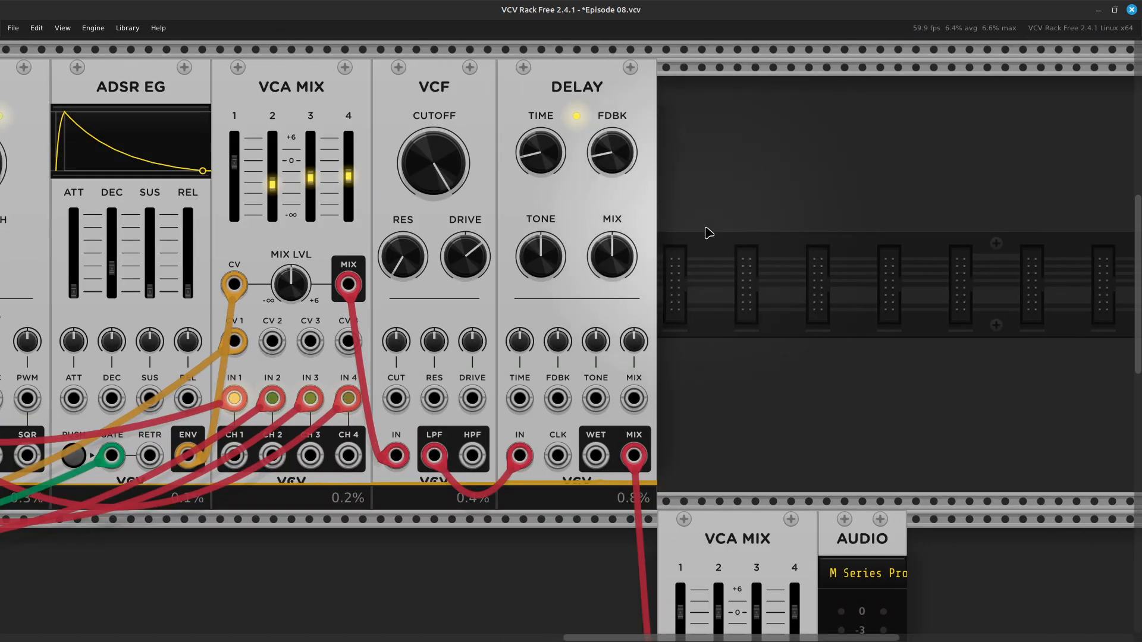
left_click_drag(519, 455, 566, 477)
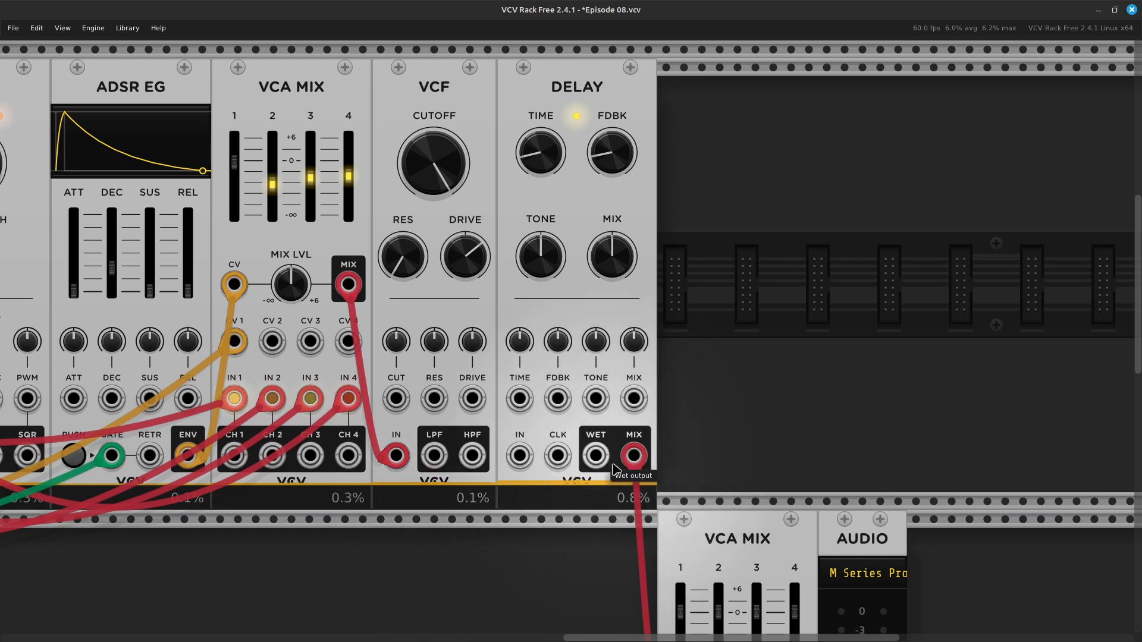
left_click_drag(634, 455, 435, 457)
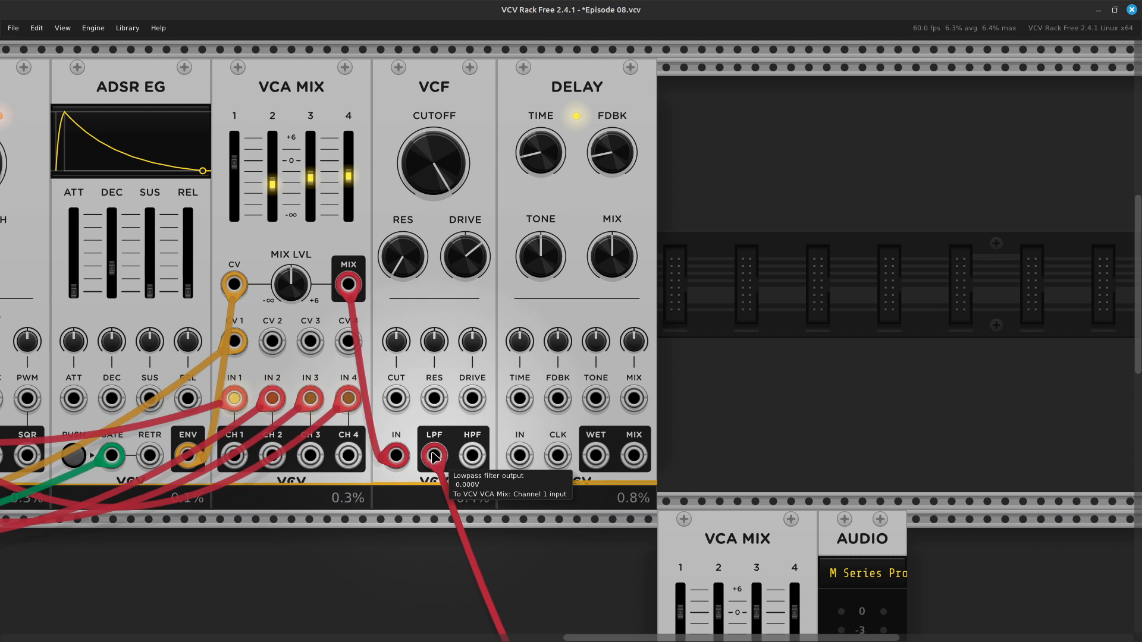
left_click_drag(435, 457, 470, 455)
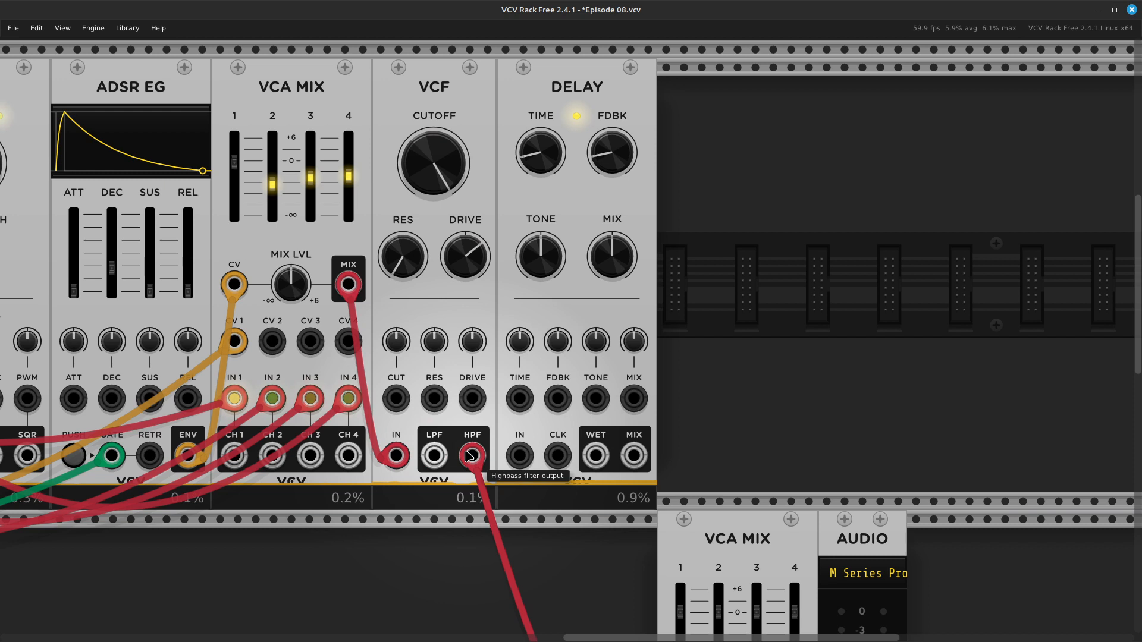
left_click_drag(470, 455, 435, 456)
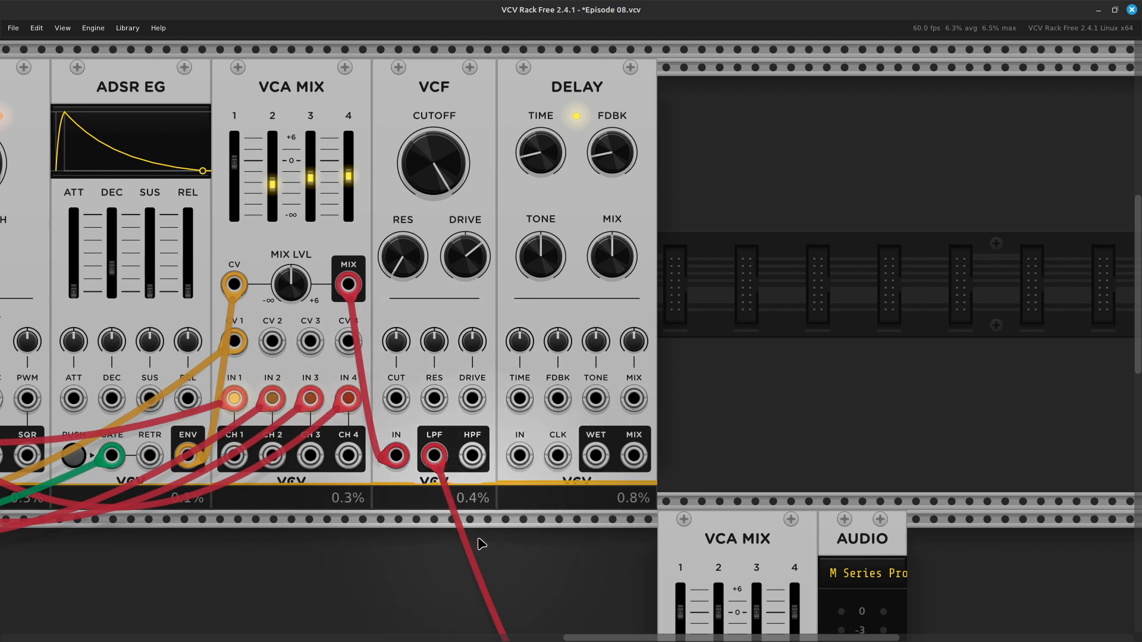
Reinsert the upper row's Delay by patching the VCF lowpass output into its audio input and its Mix output into the final mixer's channel 1.
scroll(481, 544, "down", 4)
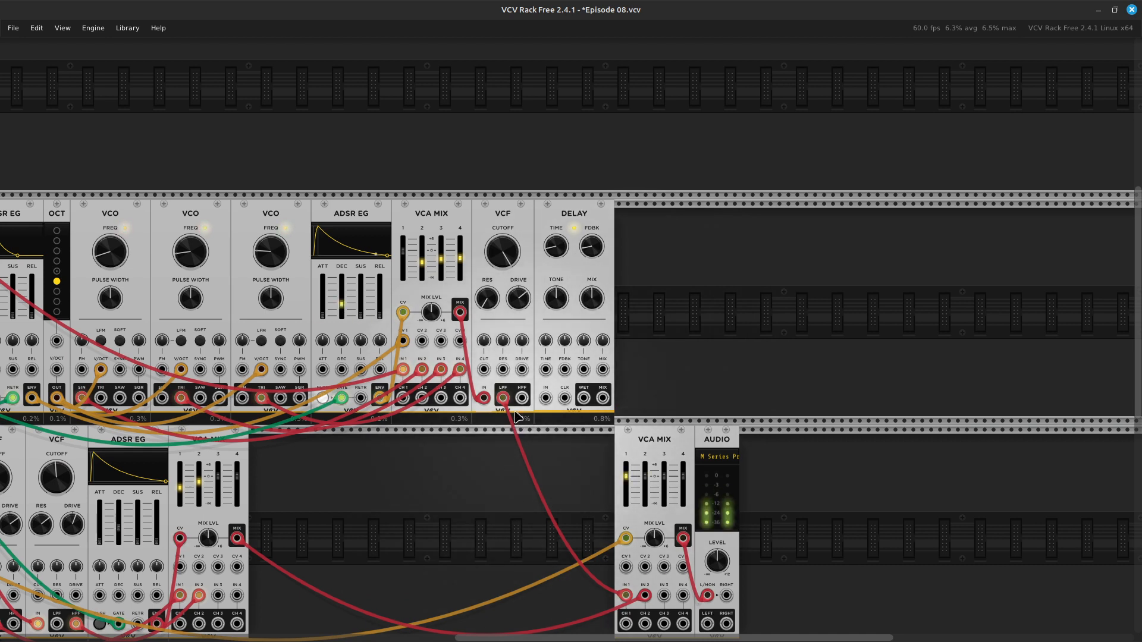
left_click_drag(503, 397, 603, 398)
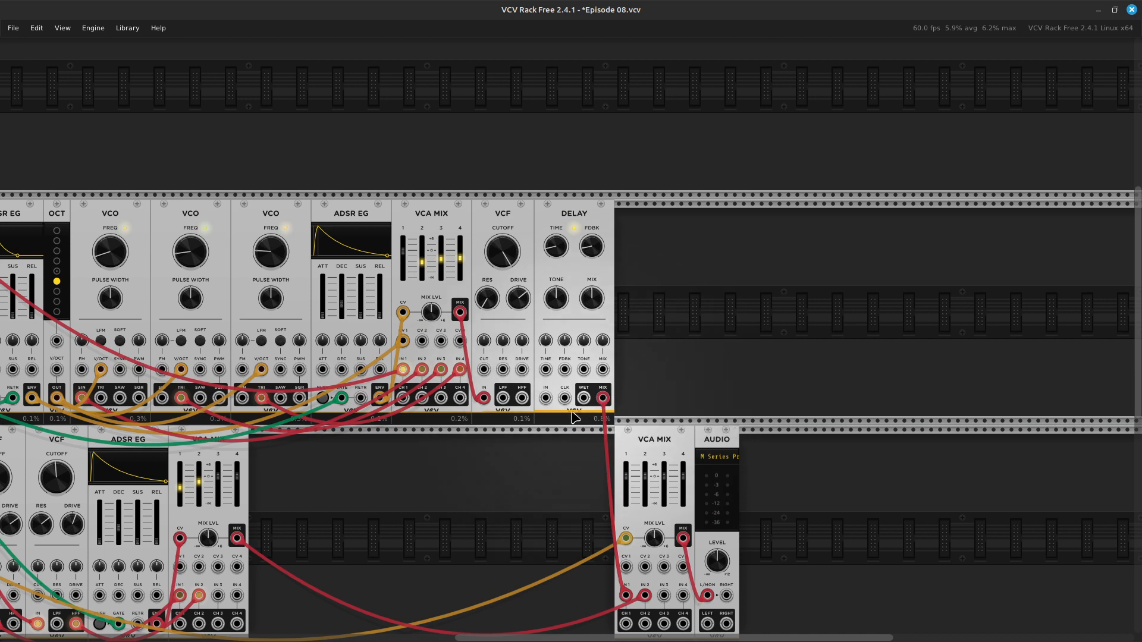
right_click(503, 400)
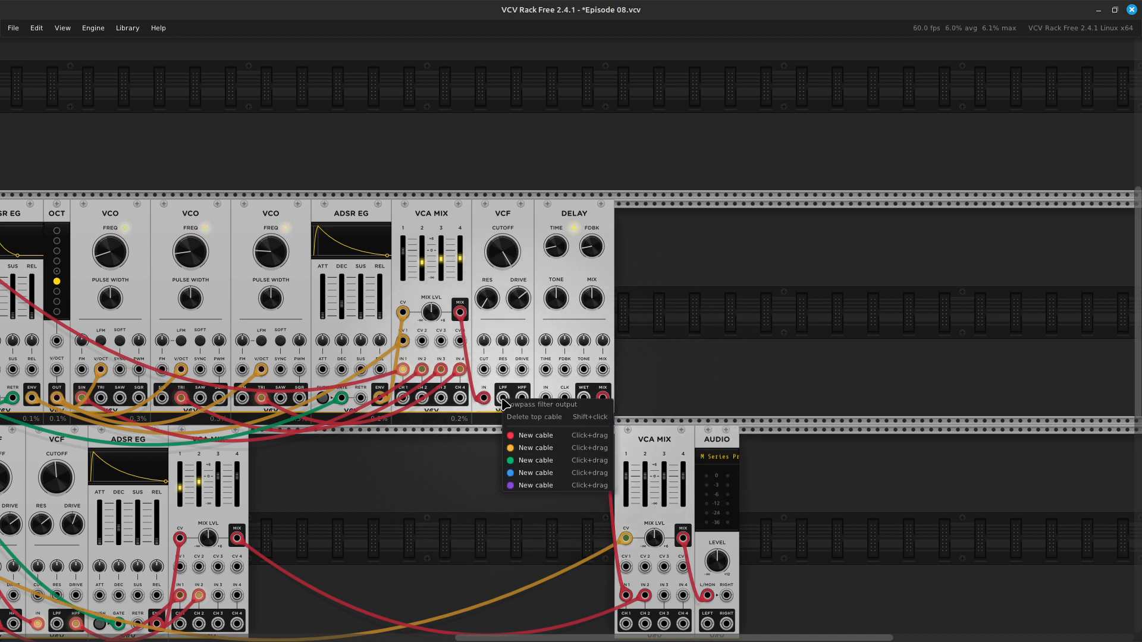
left_click(531, 440)
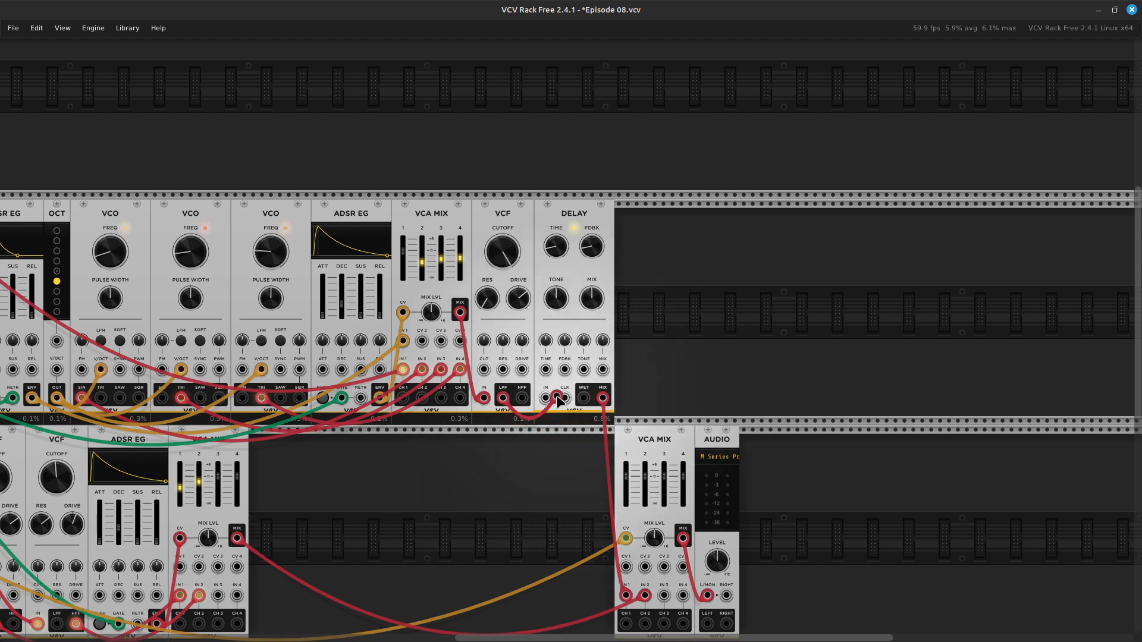
left_click(558, 466)
right_click(503, 397)
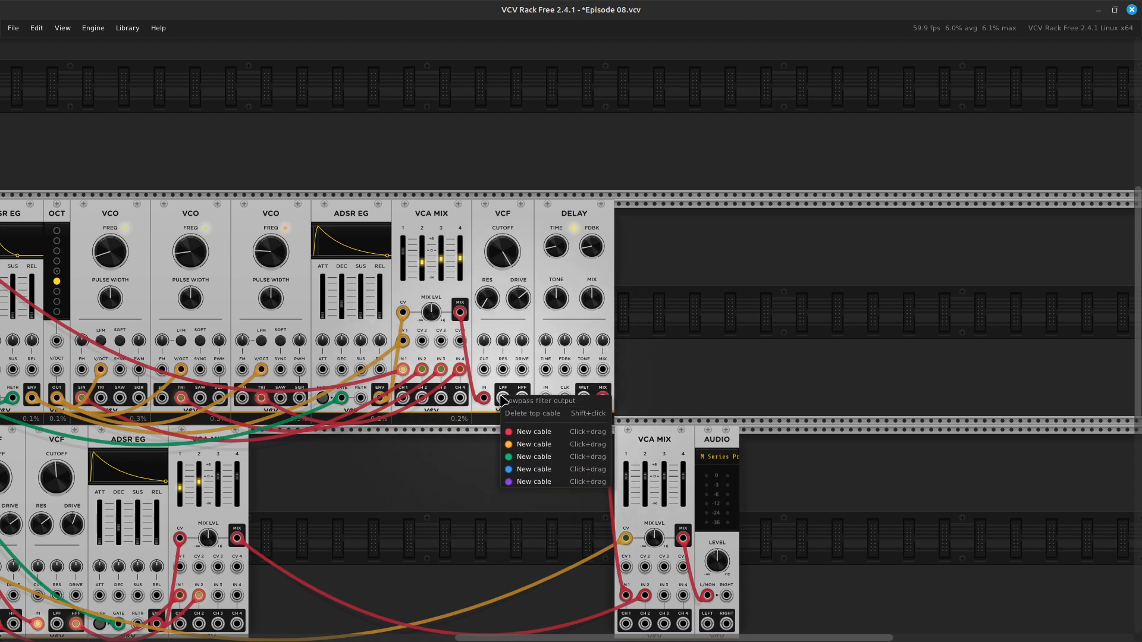
left_click(529, 431)
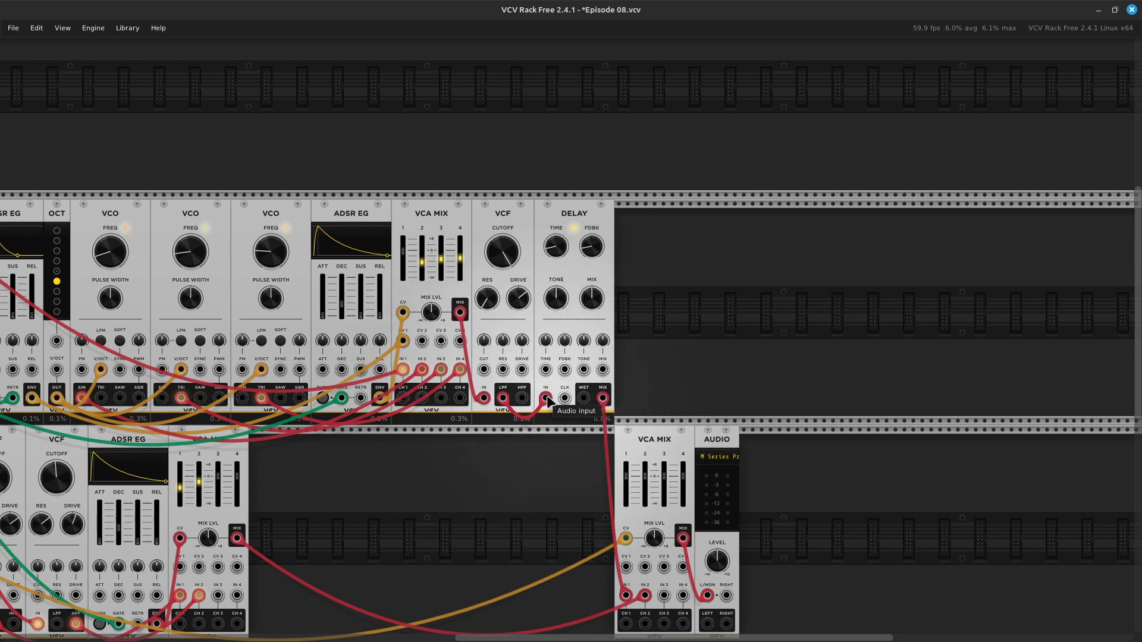
left_click(545, 397)
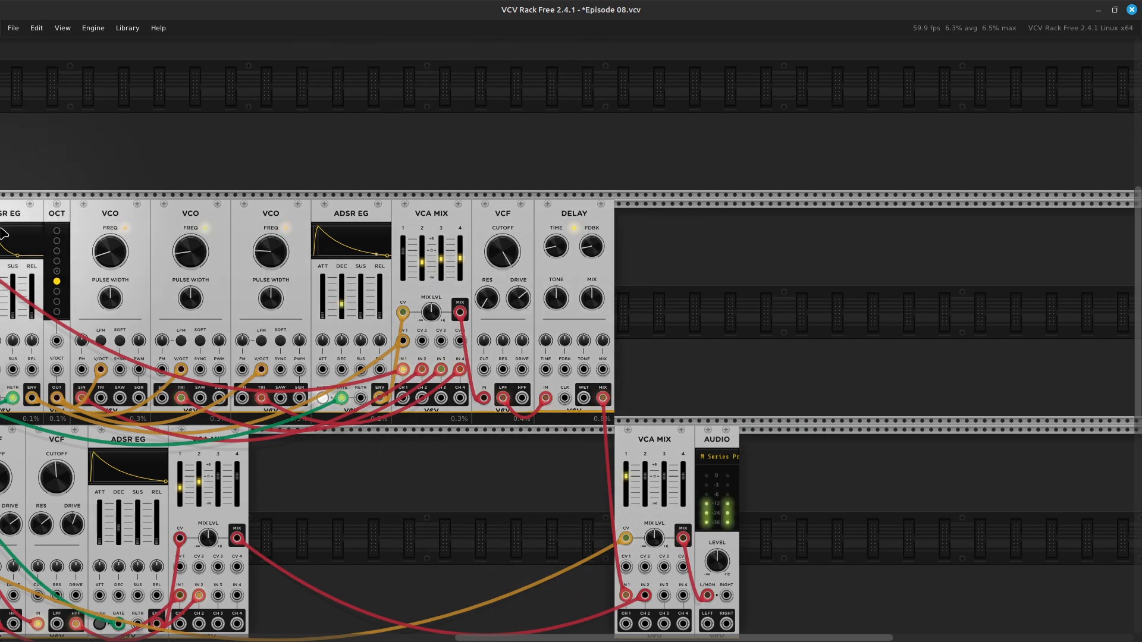
Roughly retune the three VCOs by ear to about 61 Hz, 47.5 Hz and 57 Hz.
scroll(2, 232, "left", 10)
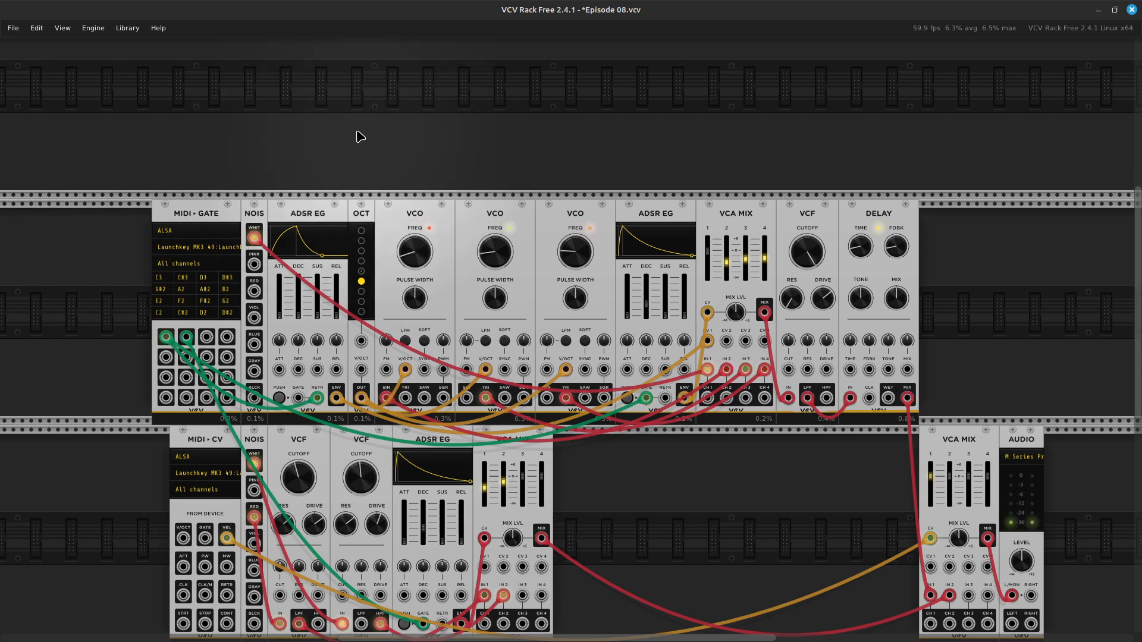
left_click_drag(417, 250, 417, 248)
left_click_drag(489, 257, 489, 256)
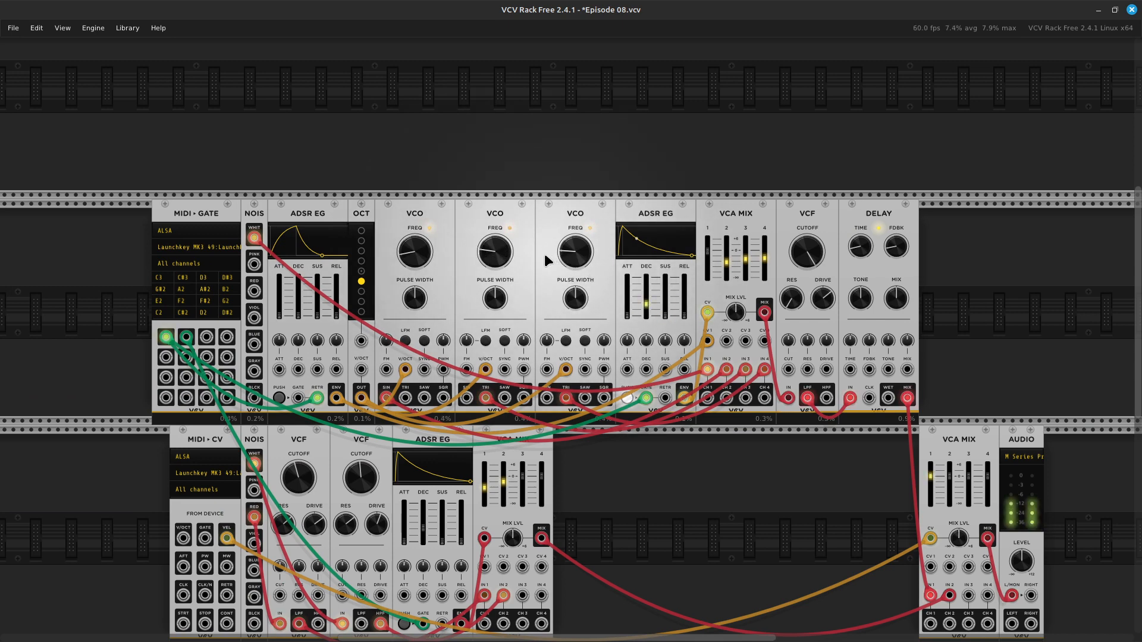
left_click_drag(571, 261, 570, 241)
left_click_drag(410, 258, 411, 249)
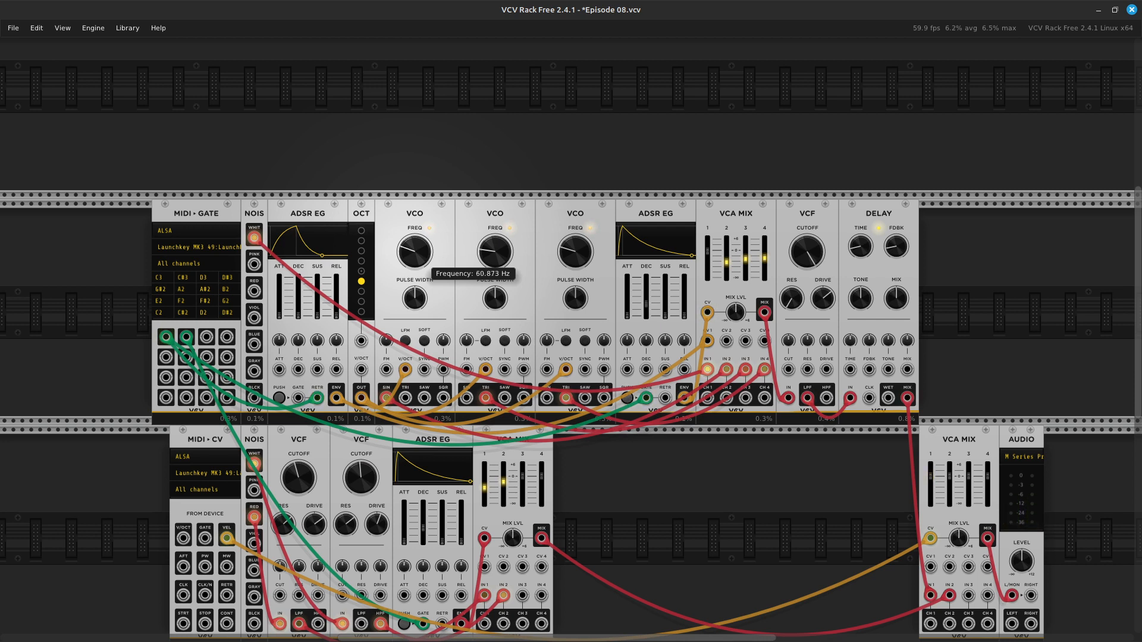
Set the three VCO frequencies to exactly 55 Hz, 54 Hz and 56 Hz, in order from the first to the third VCO.
right_click(415, 257)
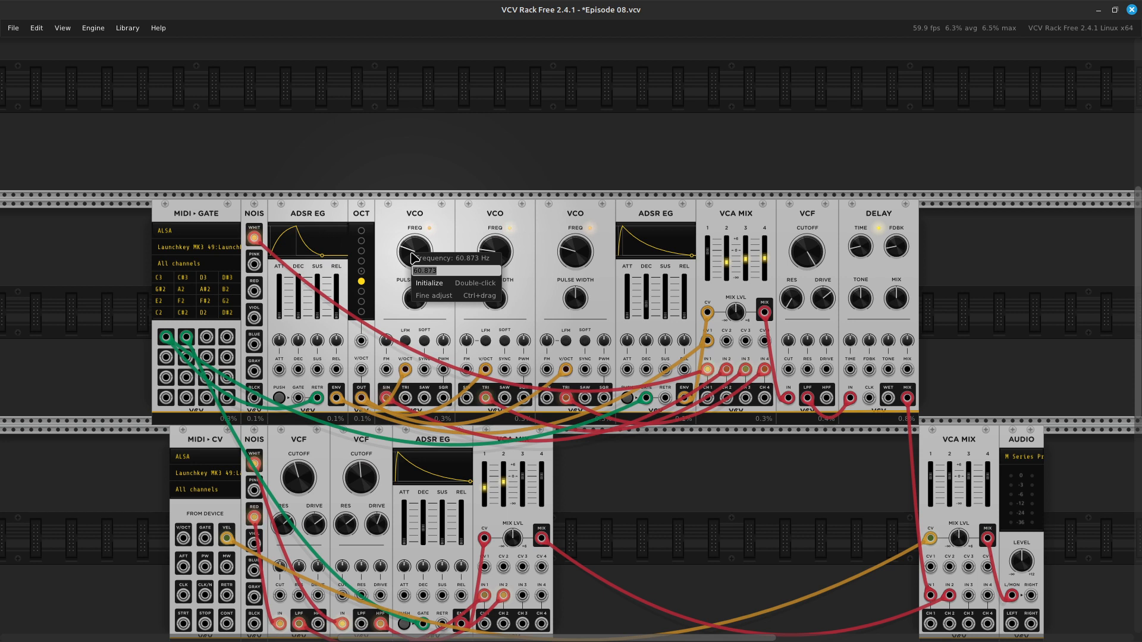
key("Return")
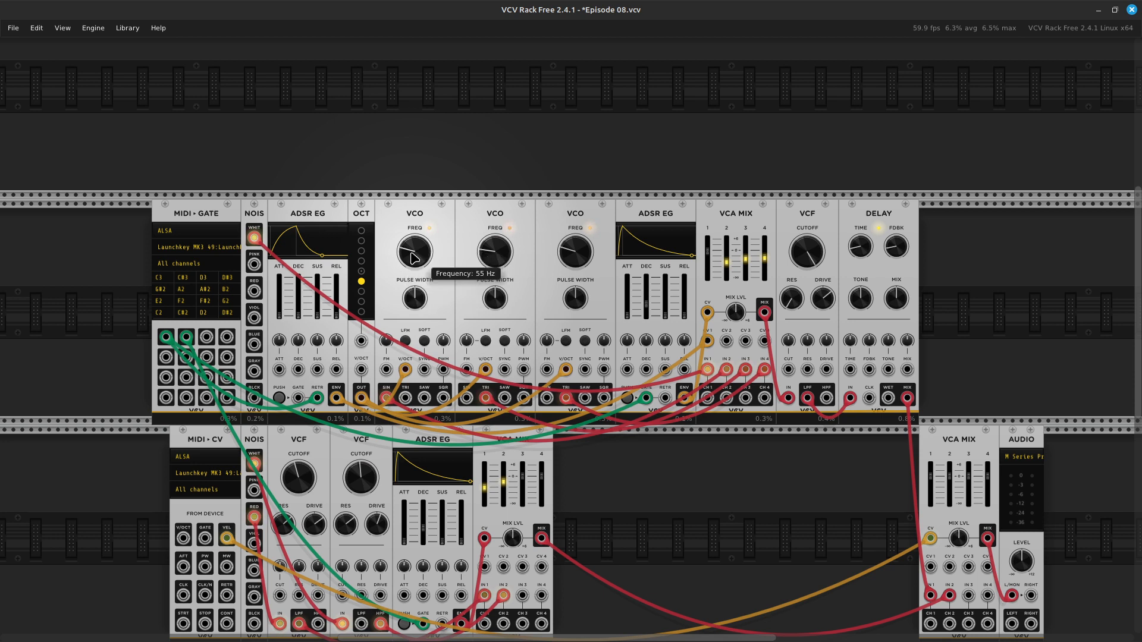
right_click(492, 257)
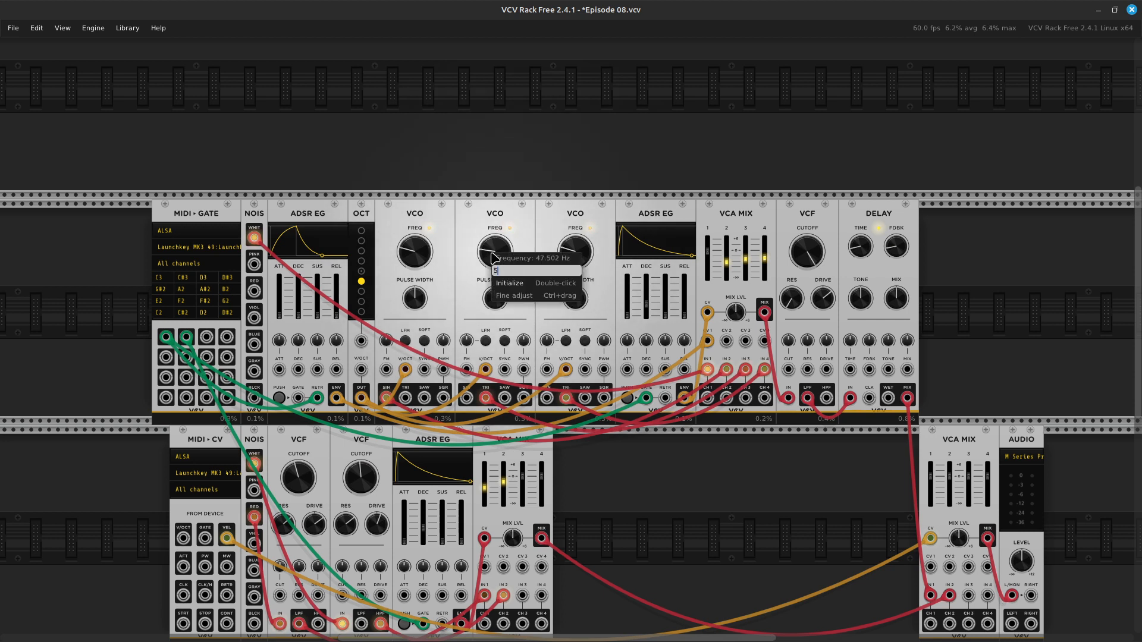
key("Return")
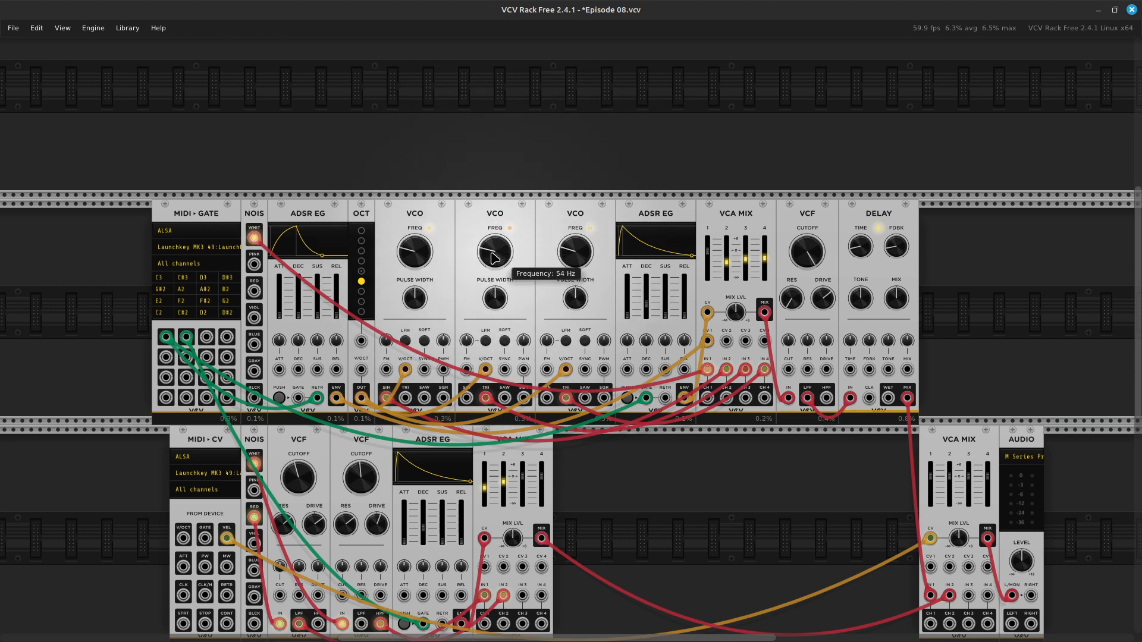
right_click(576, 257)
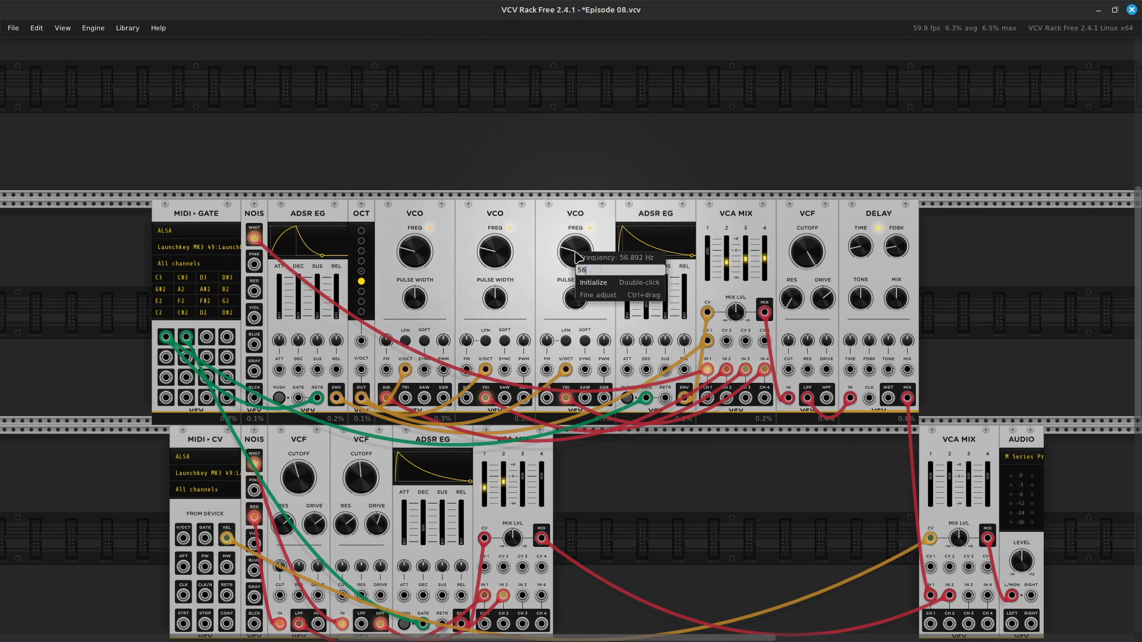
key("Return")
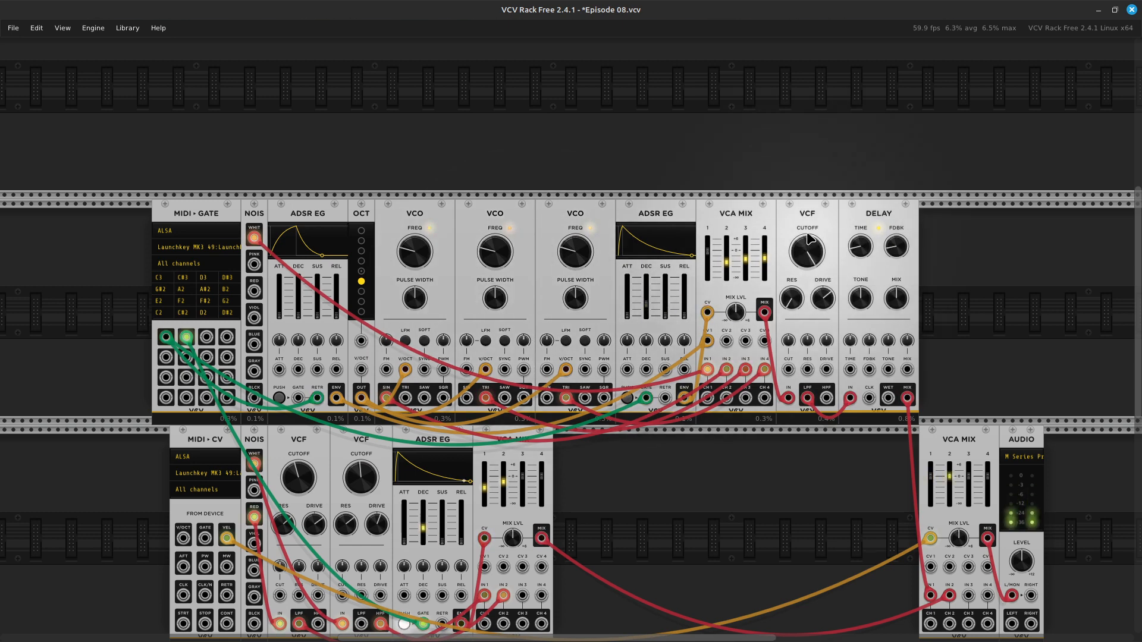
mouse_move(707, 261)
left_click_drag(707, 262, 717, 267)
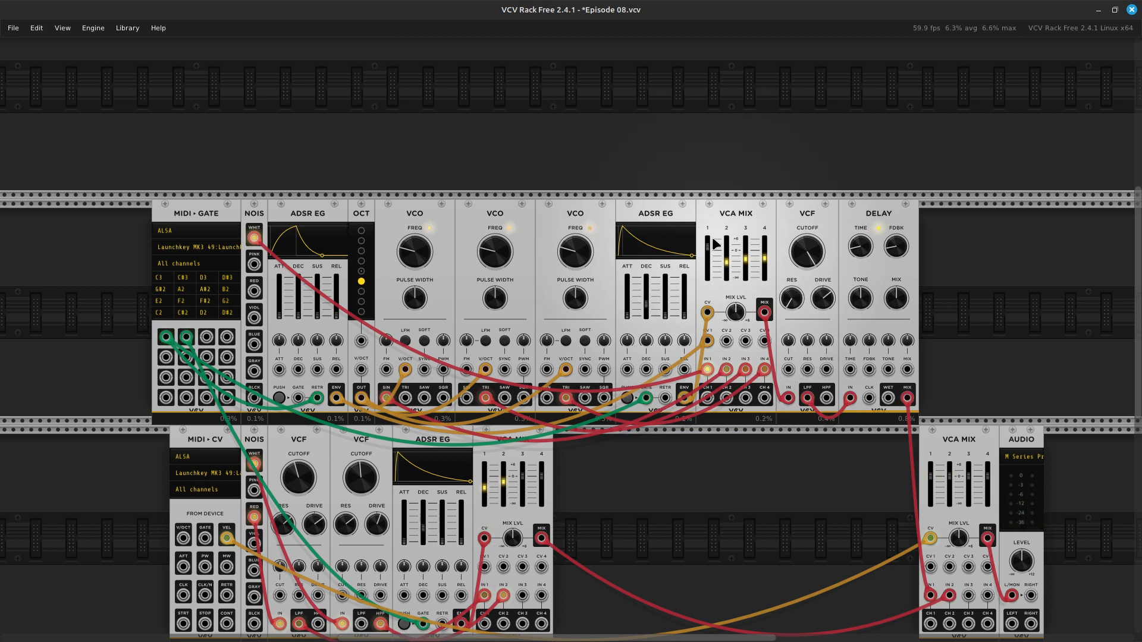
mouse_move(752, 252)
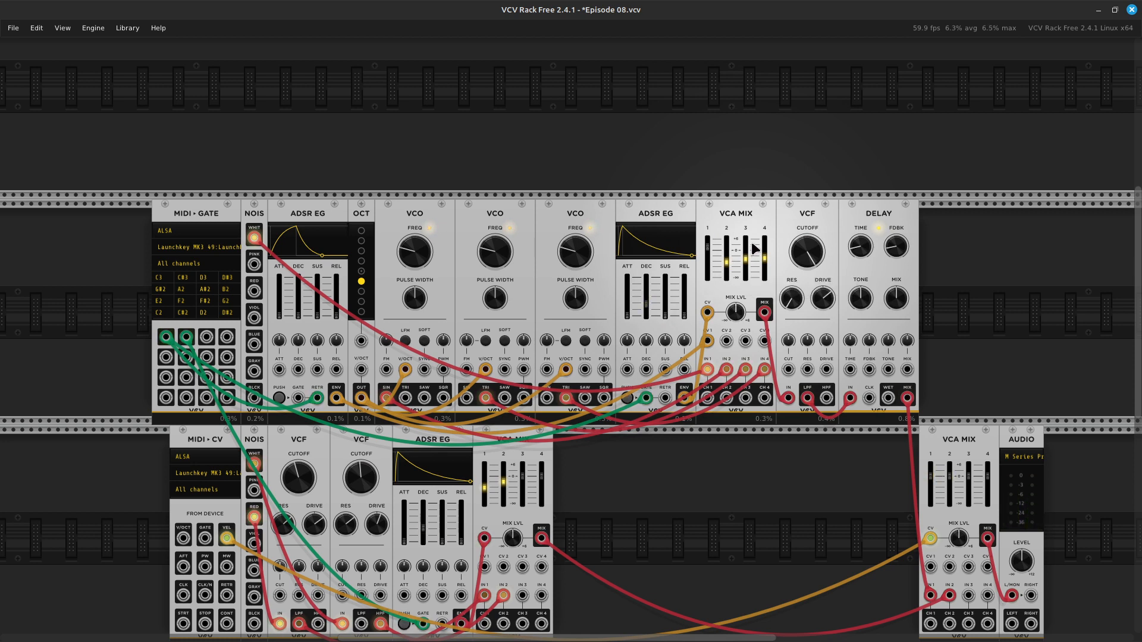
scroll(932, 268, "down", 4)
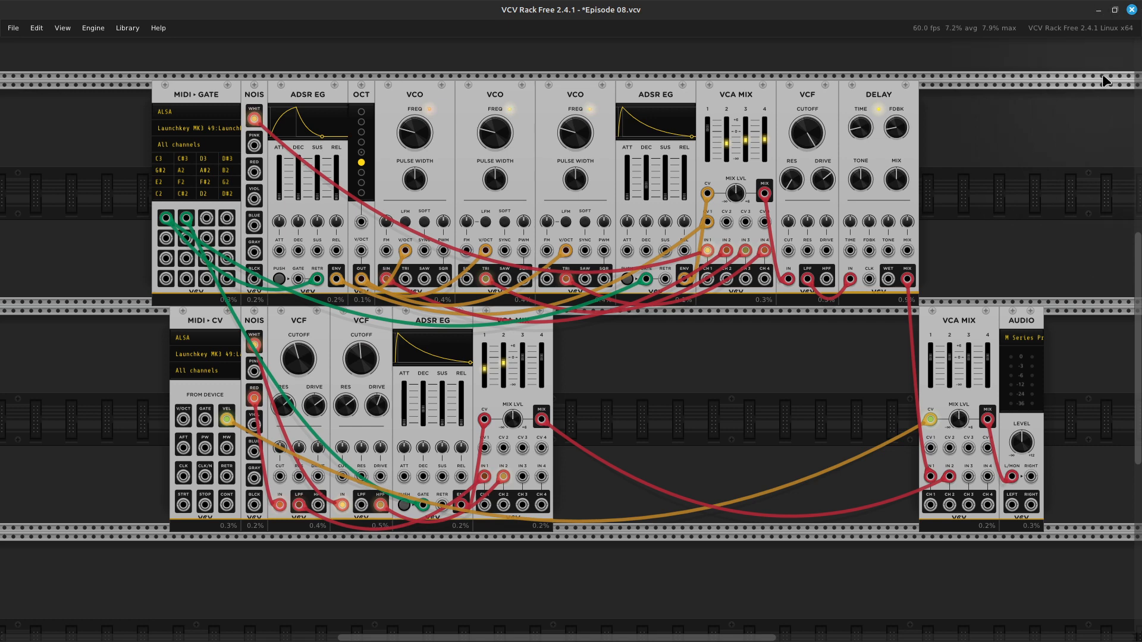
Switch to Brave, look over the Psyche Electro-Acoustic Opera Company's YouTube channel home page, and return to VCV Rack.
key("super")
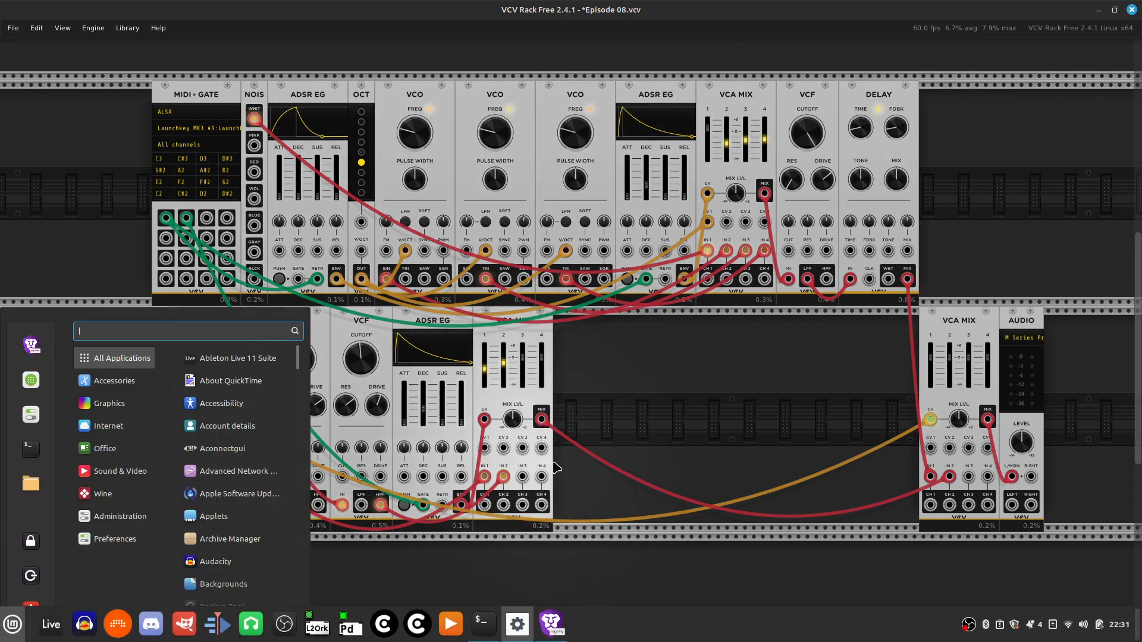
left_click(545, 619)
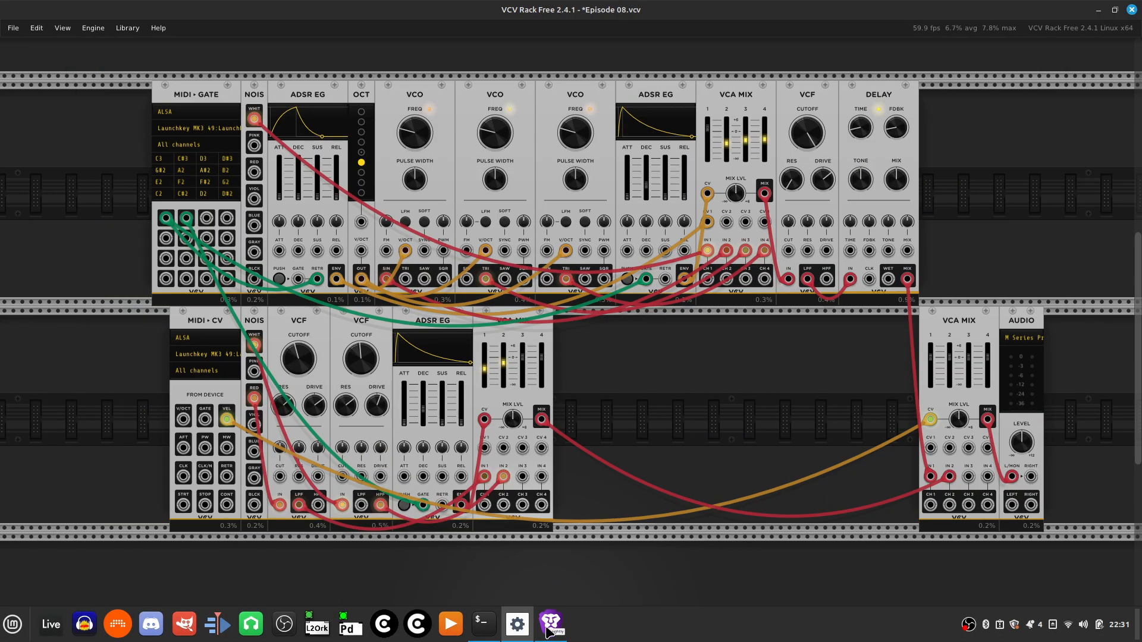
left_click(548, 627)
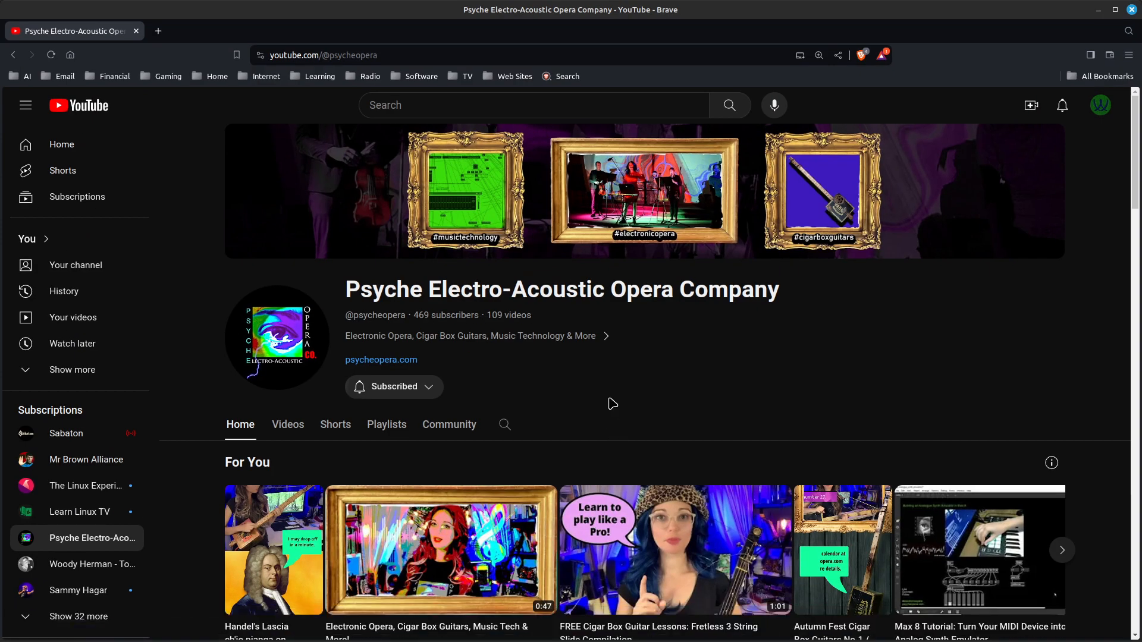
scroll(611, 410, "down", 2)
scroll(512, 470, "down", 1)
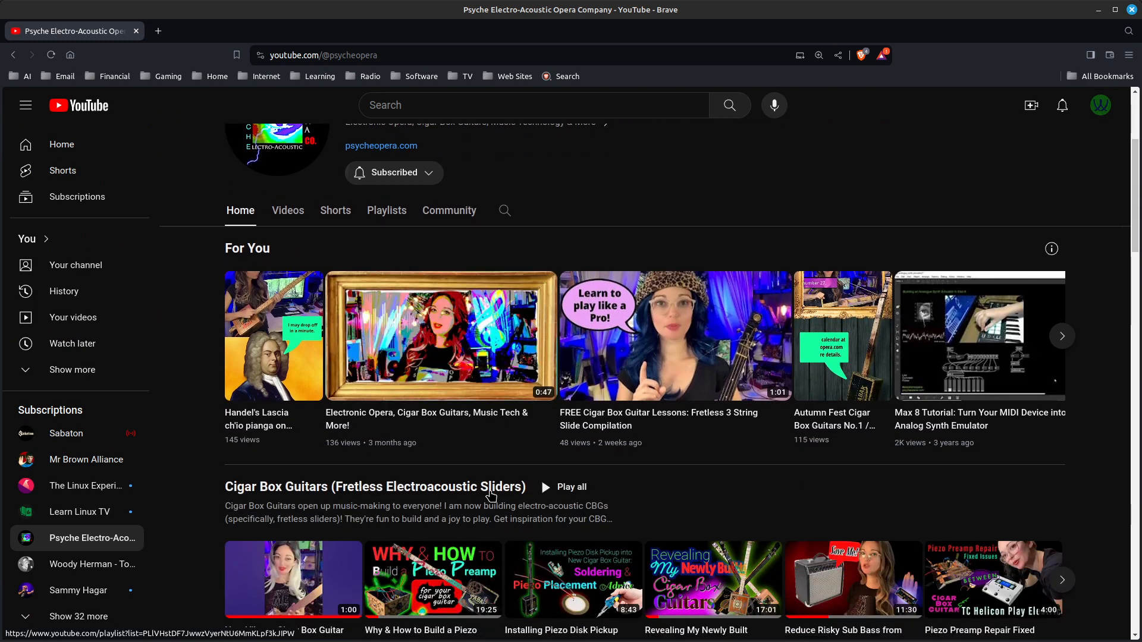
scroll(443, 519, "down", 2)
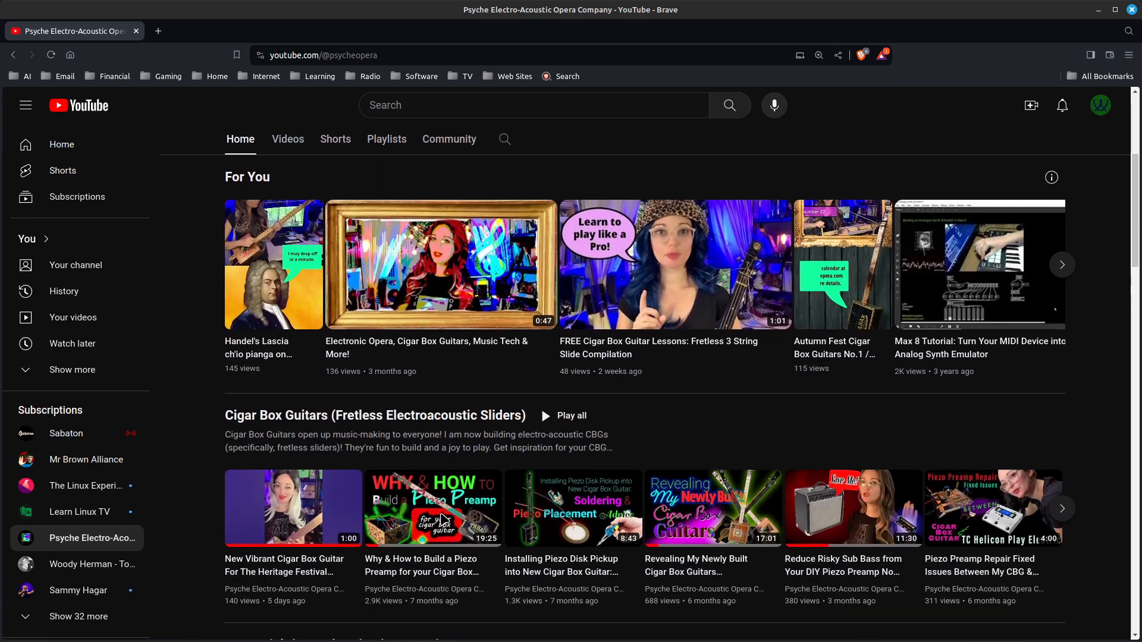
scroll(442, 520, "down", 3)
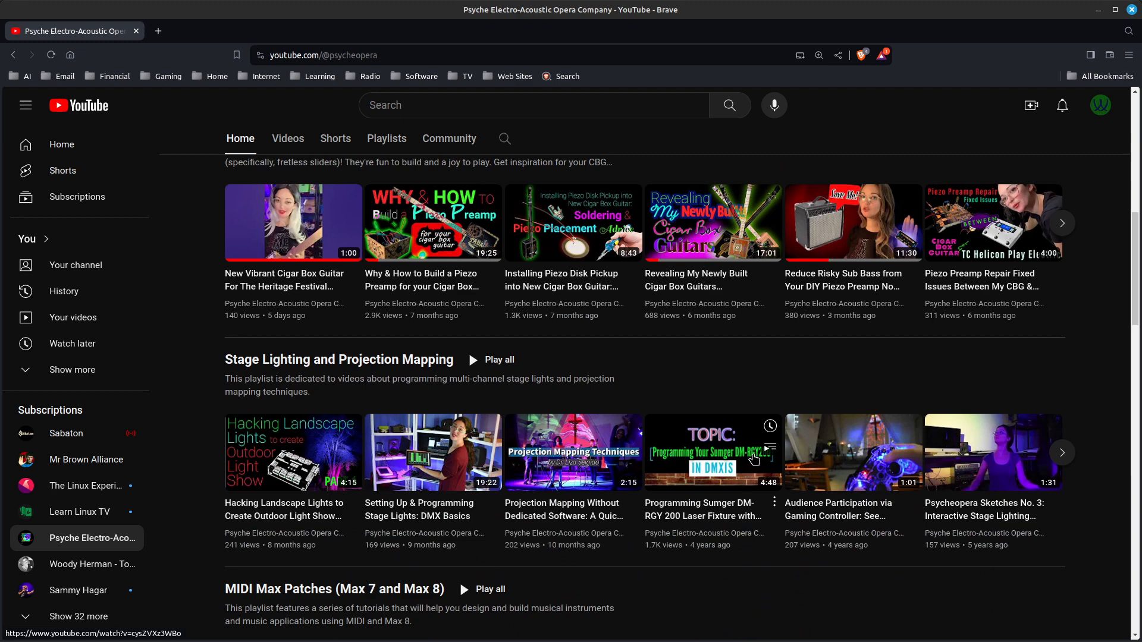
scroll(754, 457, "up", 6)
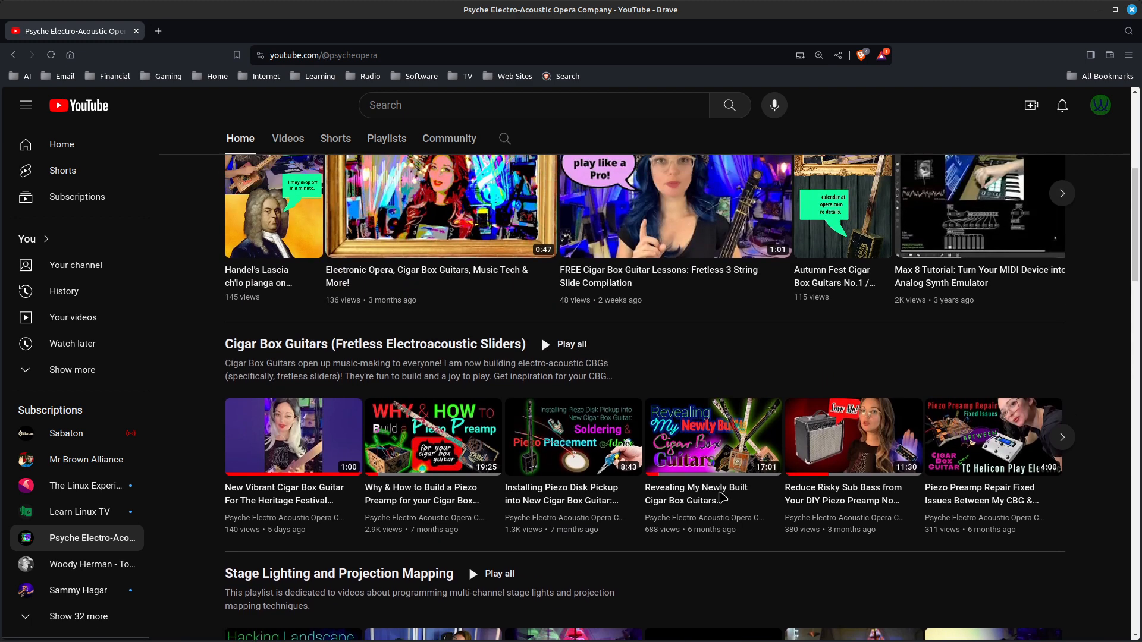
scroll(723, 497, "up", 4)
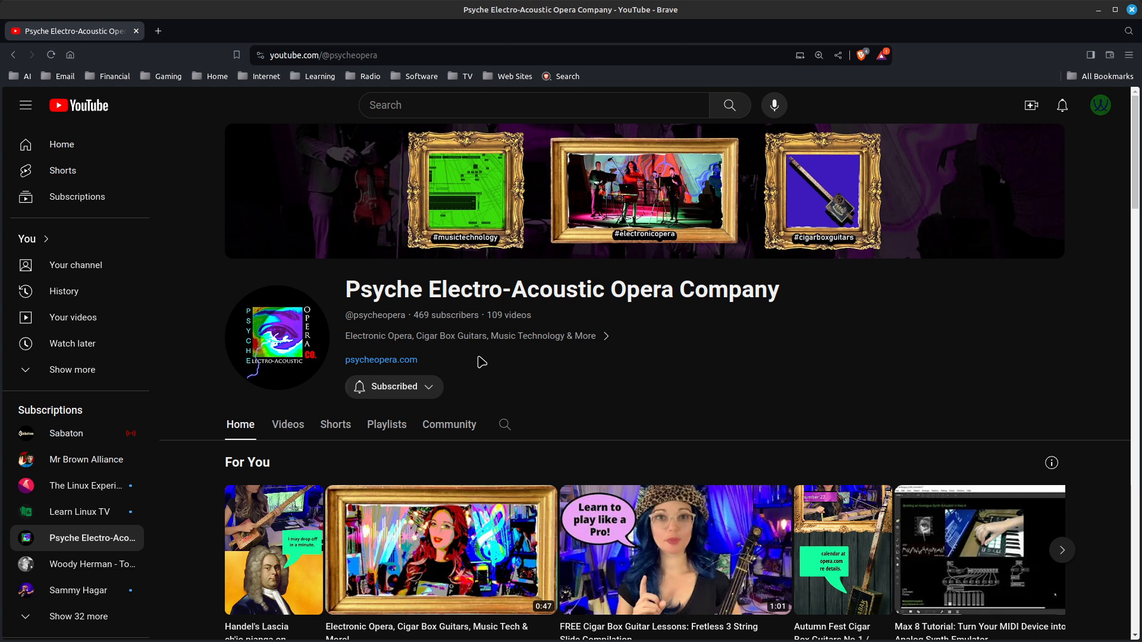
key("super+Down")
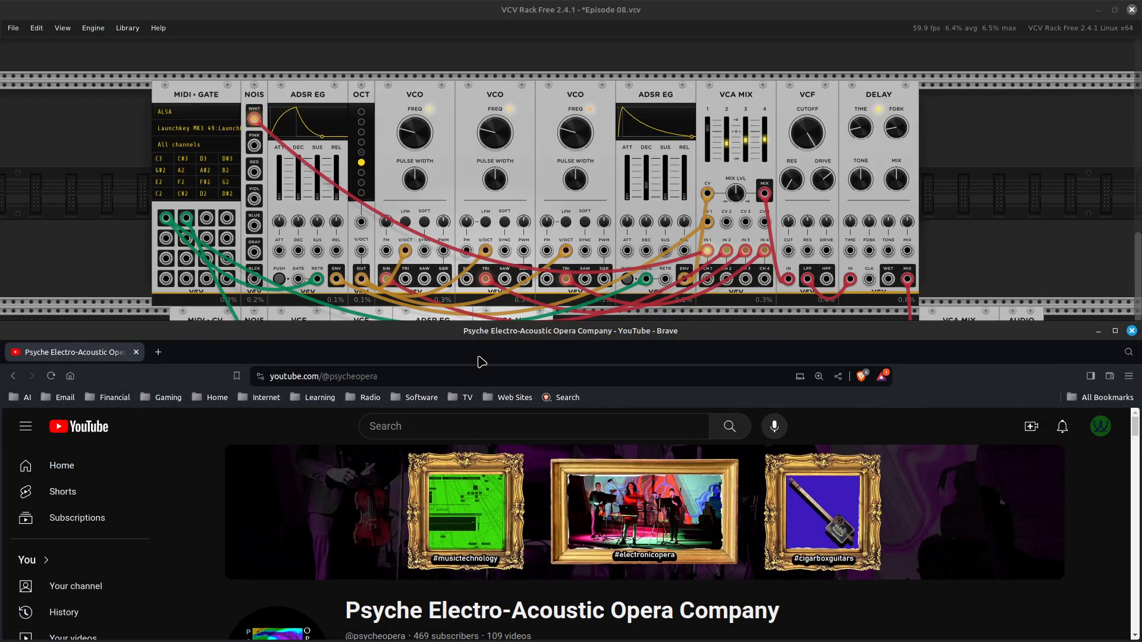
left_click(792, 7)
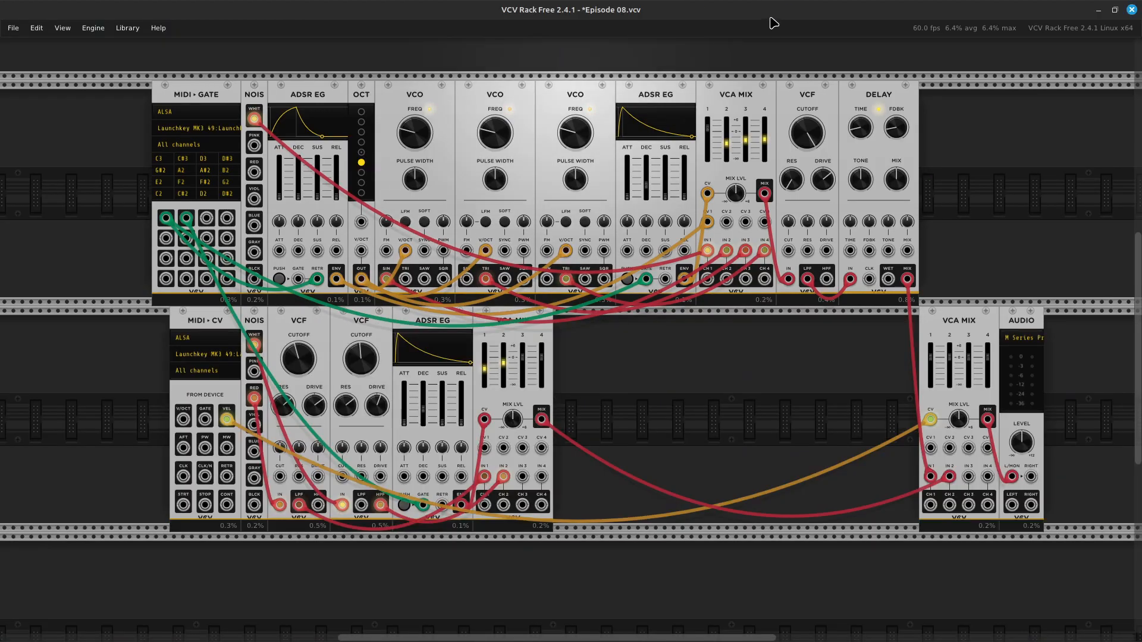